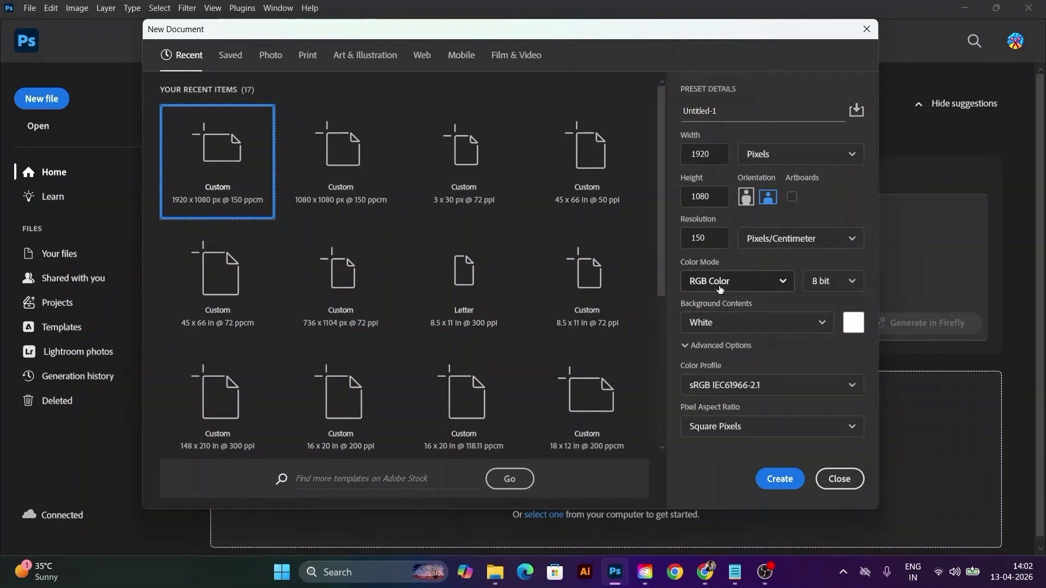
Step: Create a 1920 x 1080 px RGB document at 150 pixels/cm with a white background and unlock its Background layer
{"action": "left_click", "coordinate": [780, 478]}
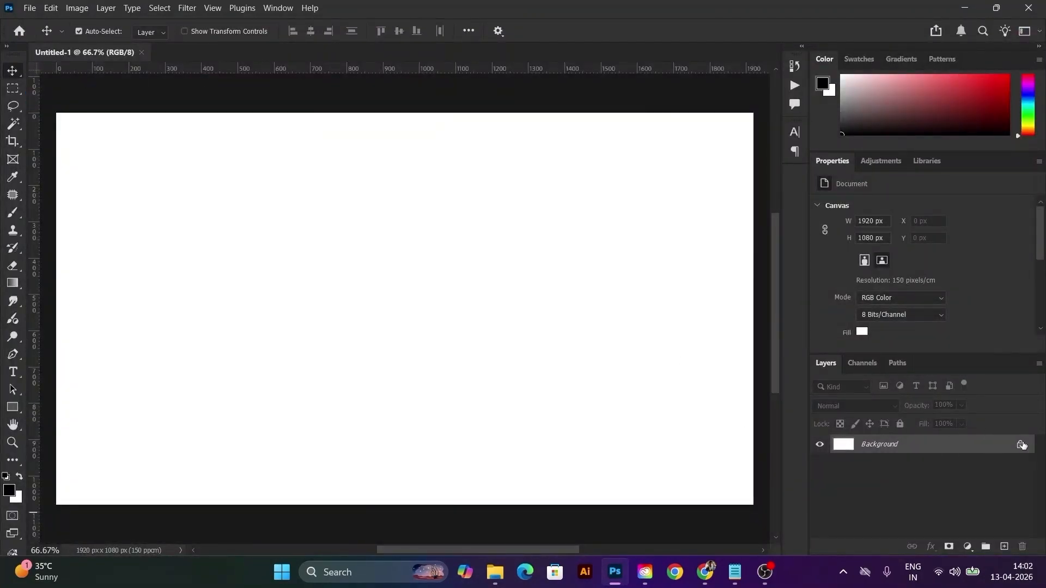
{"action": "left_click", "coordinate": [1022, 444]}
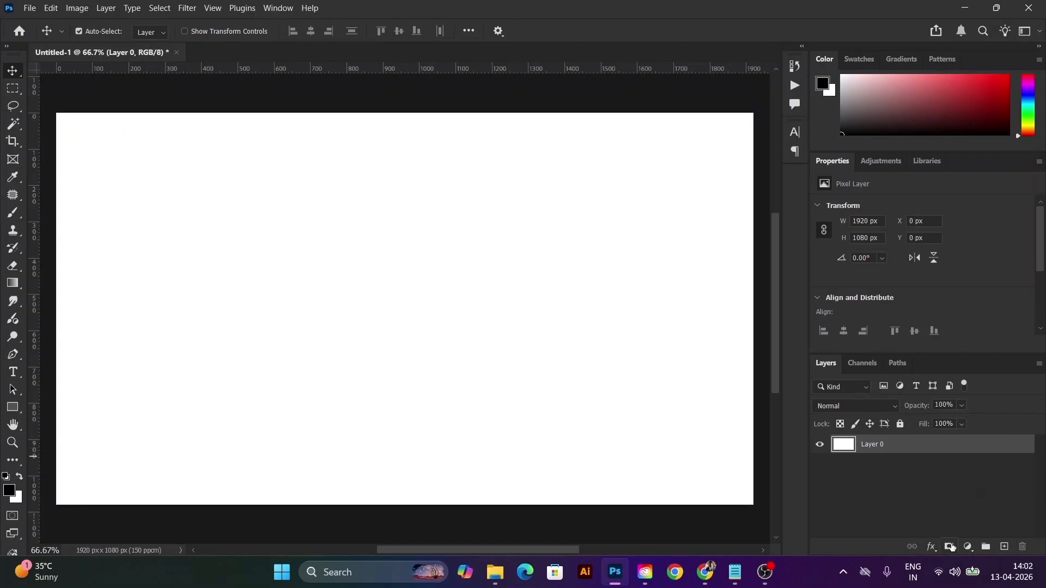
Step: Add a linear gradient fill layer using the black-to-red preset, with an angle of 114.1° and a scale of 200%
{"action": "left_click", "coordinate": [968, 547]}
{"action": "left_click", "coordinate": [972, 527]}
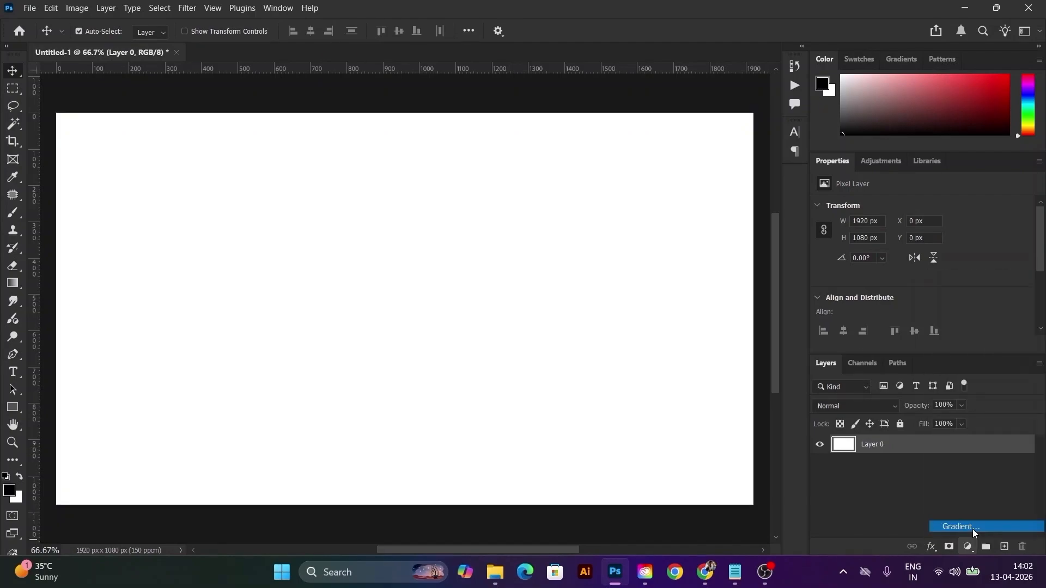
{"action": "left_click", "coordinate": [653, 132]}
{"action": "scroll", "coordinate": [650, 224], "scroll_direction": "down", "scroll_amount": 5}
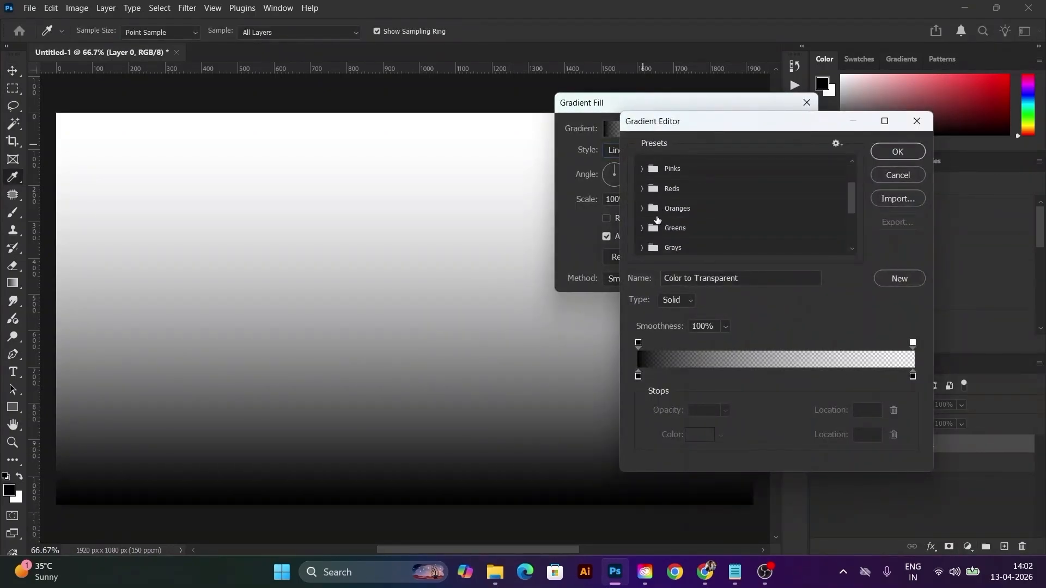
{"action": "left_click", "coordinate": [642, 247]}
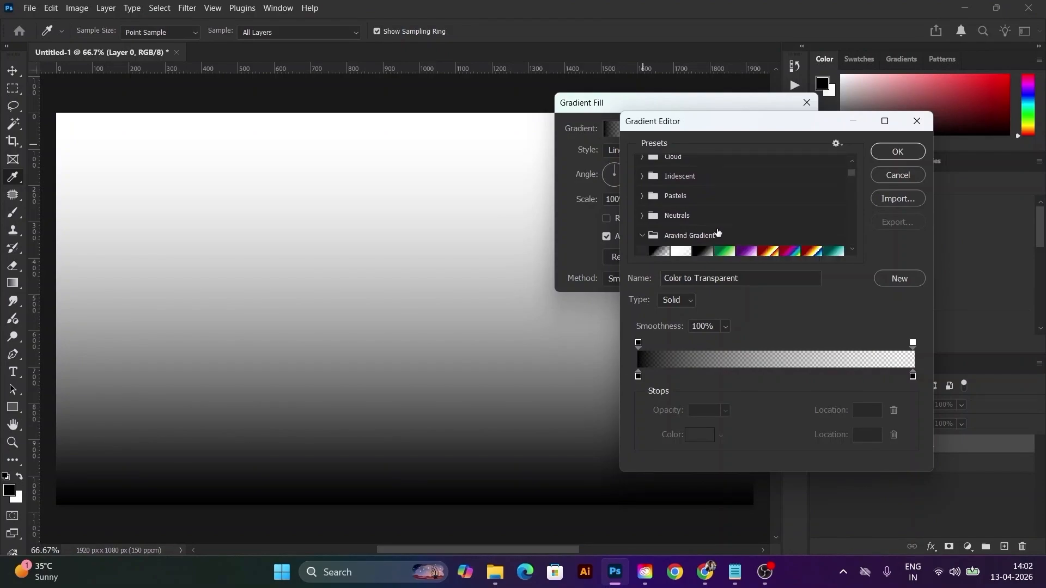
{"action": "scroll", "coordinate": [686, 218], "scroll_direction": "down", "scroll_amount": 3}
{"action": "left_click", "coordinate": [655, 194]}
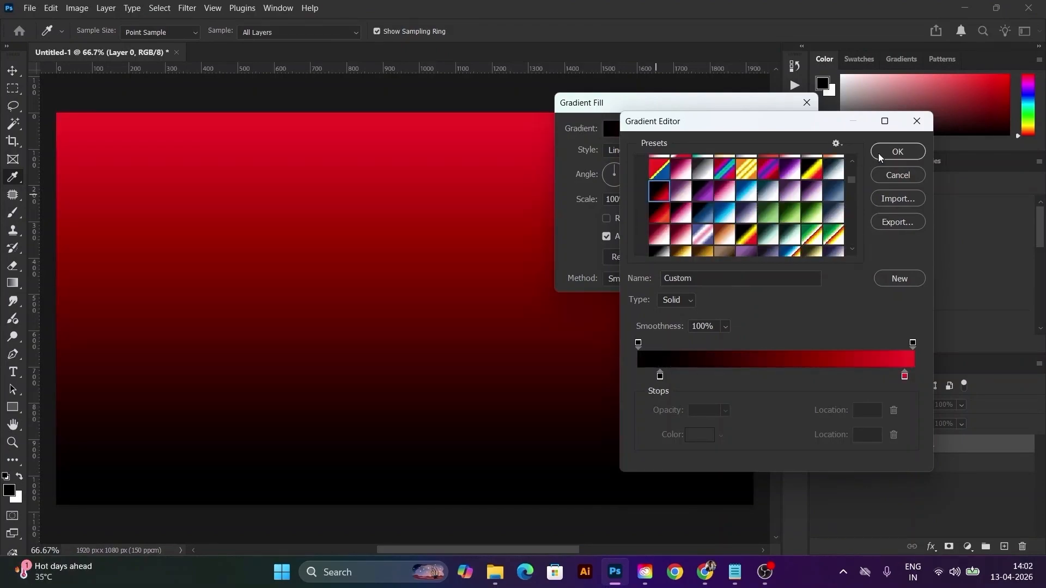
{"action": "left_click", "coordinate": [897, 152]}
{"action": "left_click", "coordinate": [605, 169]}
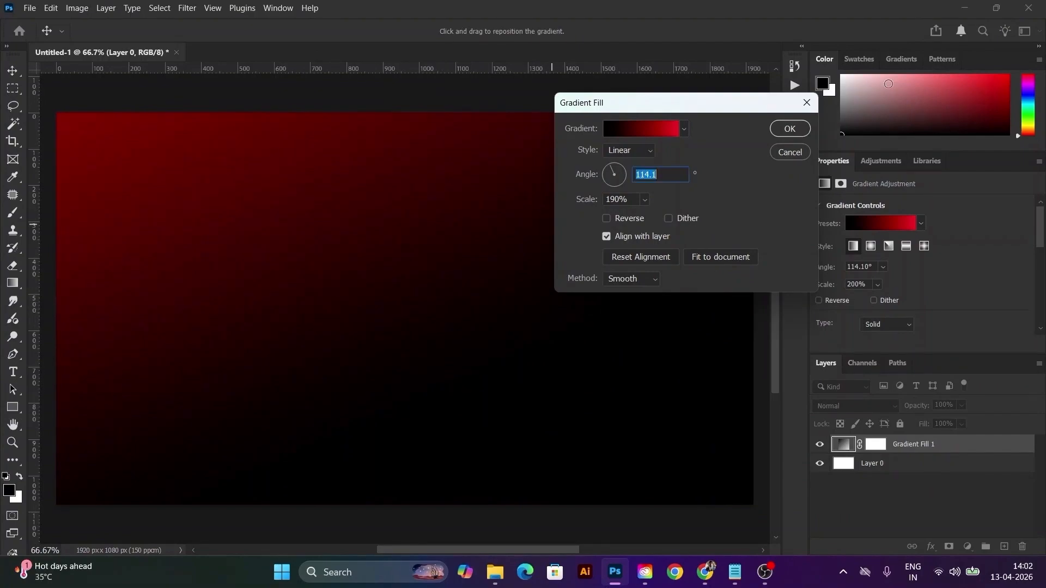
{"action": "left_click", "coordinate": [790, 129]}
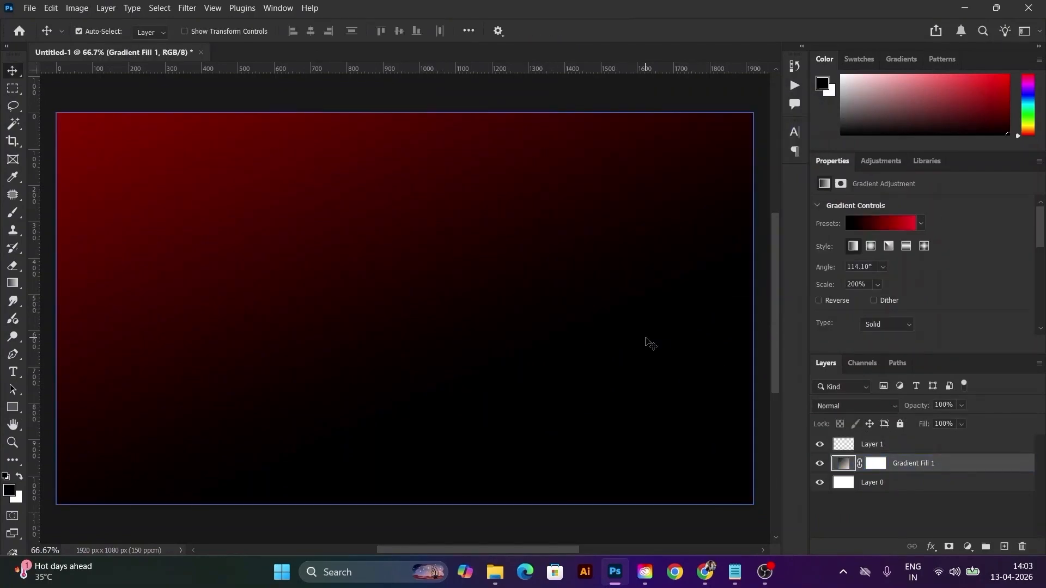
Step: Switch to Notepad, format all the notes in Content.txt as Subtitle and copy the headline number "5"
{"action": "key", "text": "alt+Tab"}
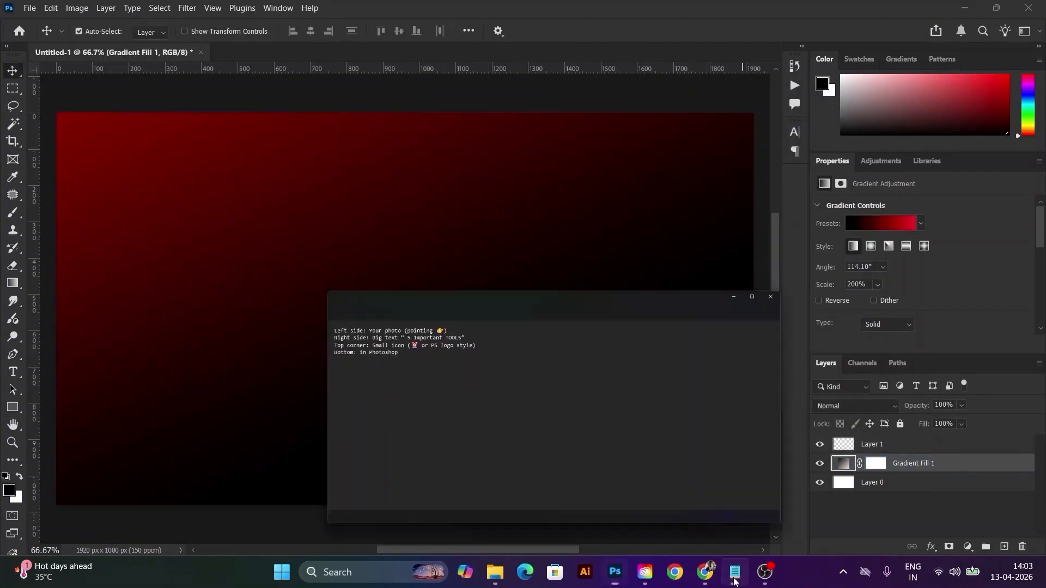
{"action": "left_click_drag", "start_coordinate": [346, 236], "coordinate": [89, 177]}
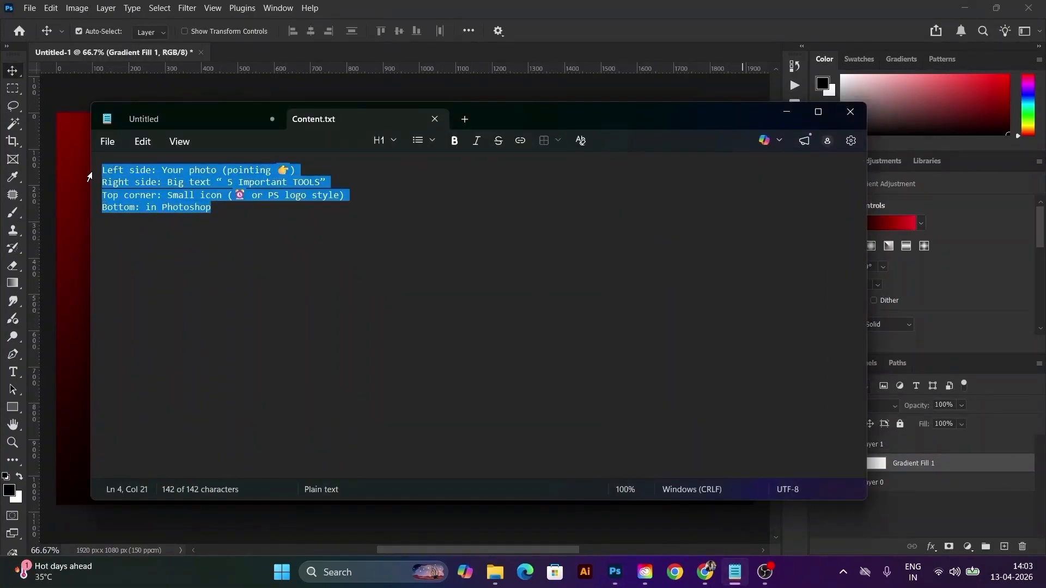
{"action": "left_click", "coordinate": [385, 139]}
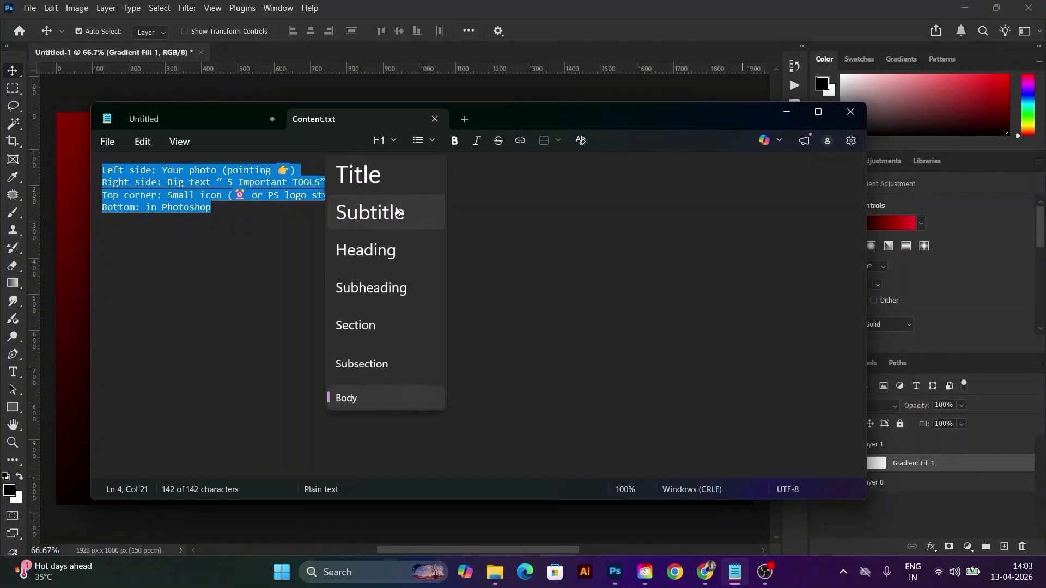
{"action": "left_click", "coordinate": [396, 209]}
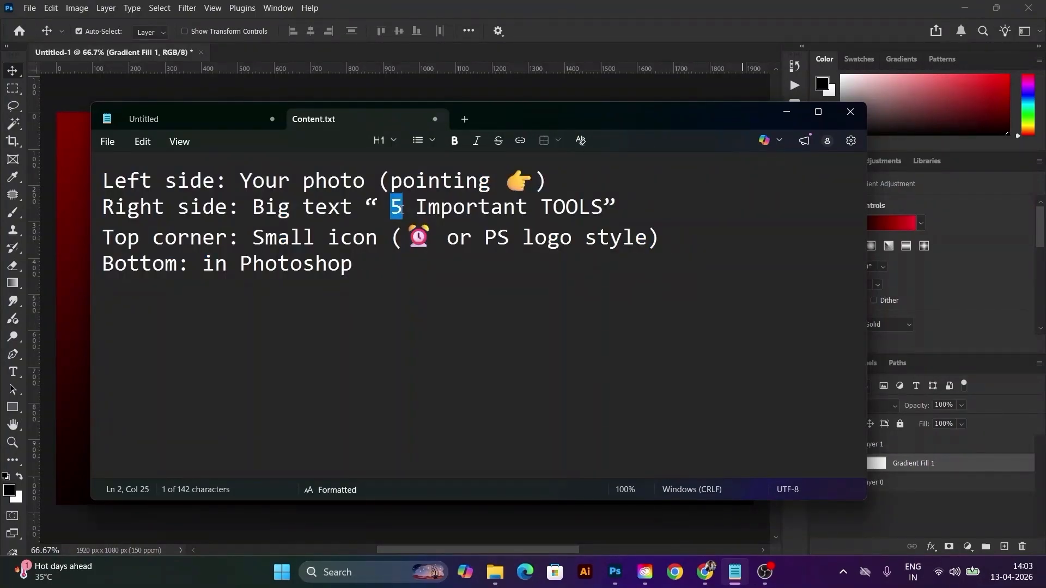
{"action": "left_click_drag", "start_coordinate": [415, 209], "coordinate": [583, 210]}
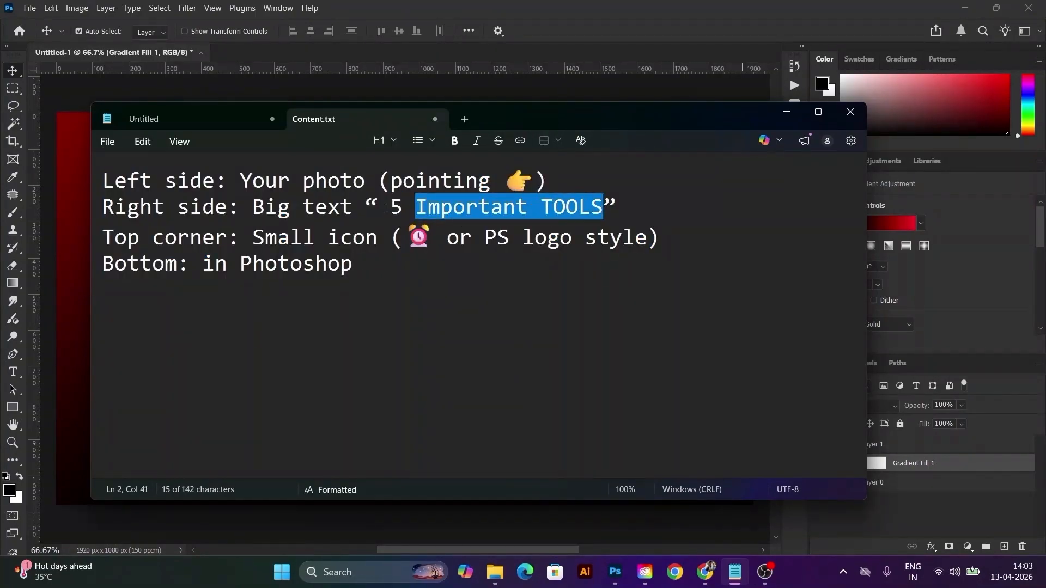
{"action": "left_click_drag", "start_coordinate": [389, 208], "coordinate": [402, 210]}
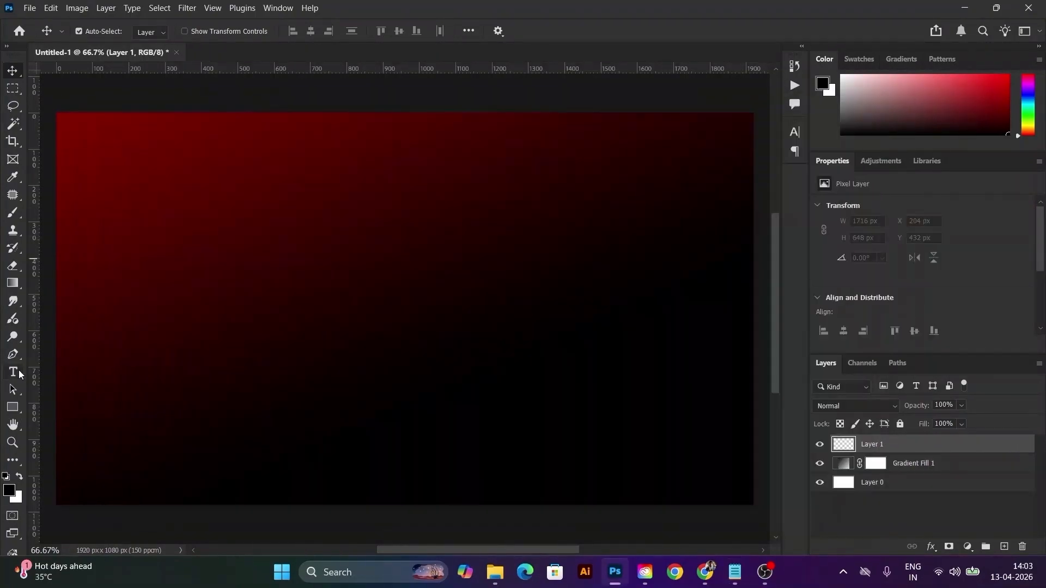
Step: Add a text layer reading "5" on the canvas, coloured white (ffffff) in the Impact font
{"action": "left_click", "coordinate": [18, 374]}
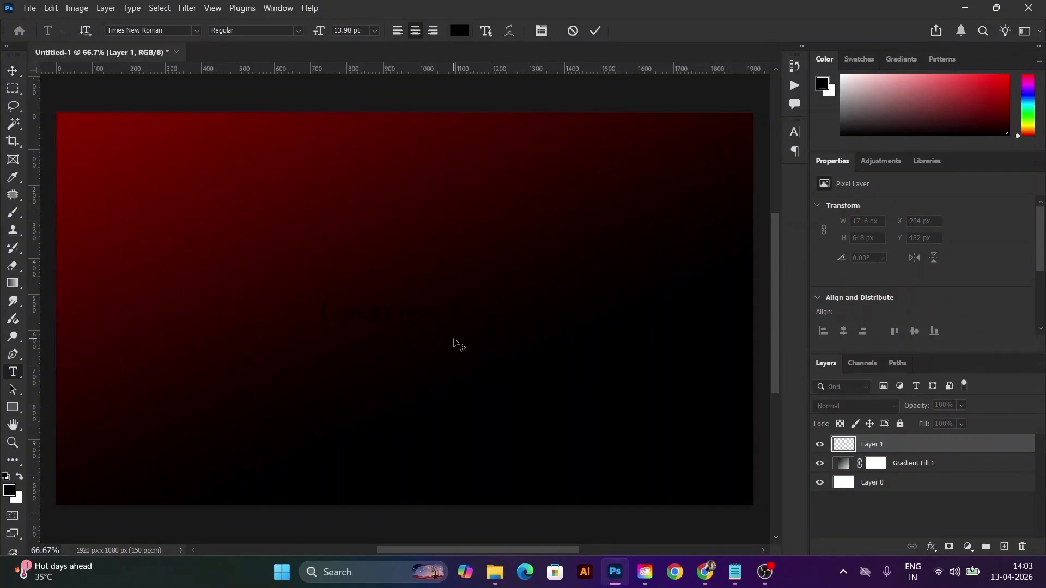
{"action": "key", "text": "BackSpace"}
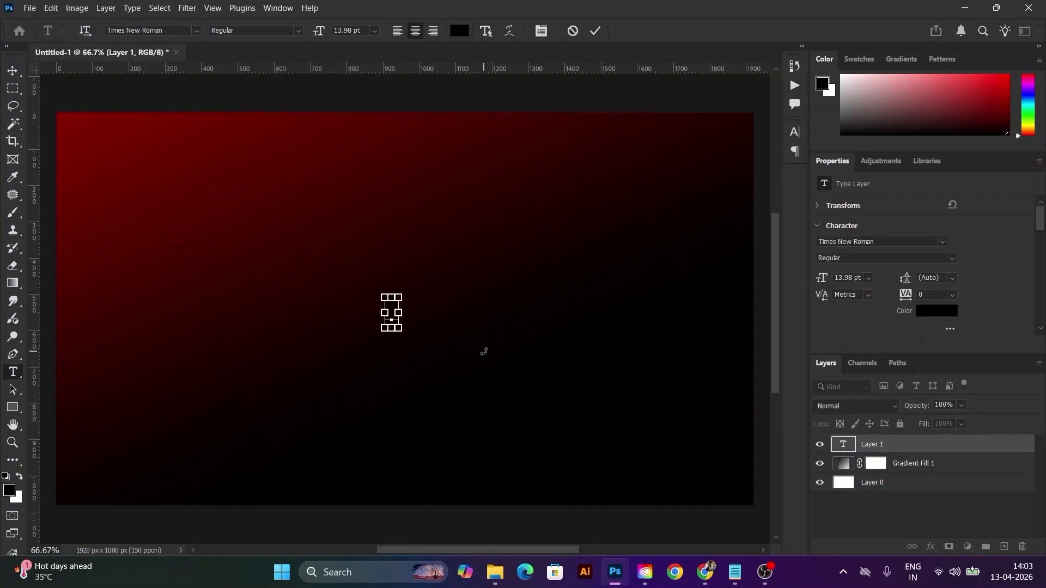
{"action": "left_click", "coordinate": [459, 32]}
{"action": "left_click_drag", "start_coordinate": [708, 369], "coordinate": [651, 255]}
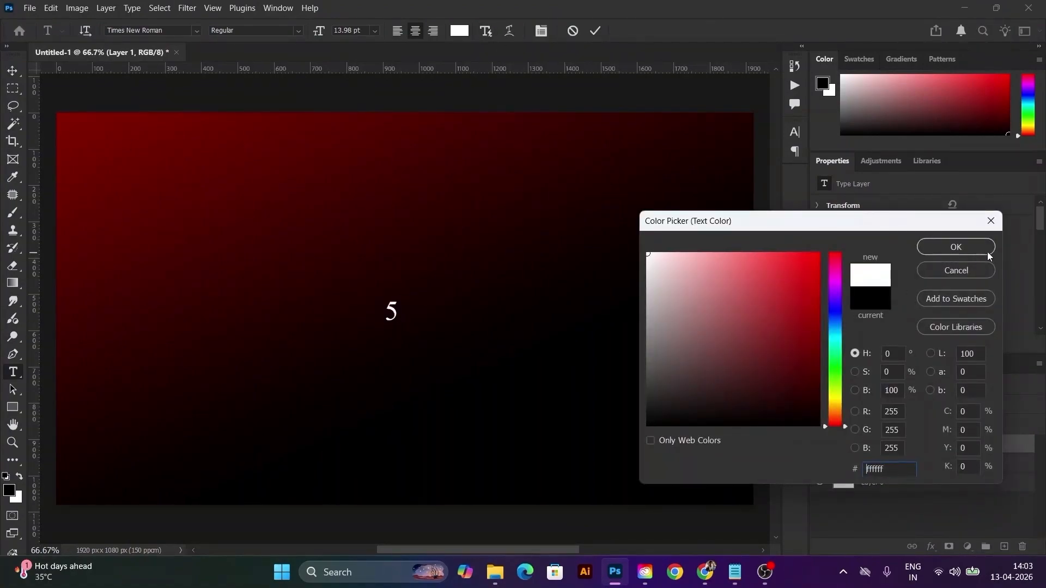
{"action": "left_click", "coordinate": [984, 253]}
{"action": "left_click", "coordinate": [913, 242]}
{"action": "type", "text": "impact"}
{"action": "key", "text": "Return"}
Step: Enlarge the "5" text to about 68.39 pt and reposition it near the middle of the canvas
{"action": "left_click", "coordinate": [12, 71]}
{"action": "key", "text": "ctrl+t"}
{"action": "left_click_drag", "start_coordinate": [400, 293], "coordinate": [454, 167]}
{"action": "left_click_drag", "start_coordinate": [422, 245], "coordinate": [484, 290]}
{"action": "key", "text": "Return"}
Step: Duplicate the "5" beside the original and replace the copy's text with "Important TOOLS" from the Notepad notes
{"action": "key", "text": "alt+Tab"}
{"action": "double_click", "coordinate": [485, 205]}
{"action": "key", "text": "alt+Tab"}
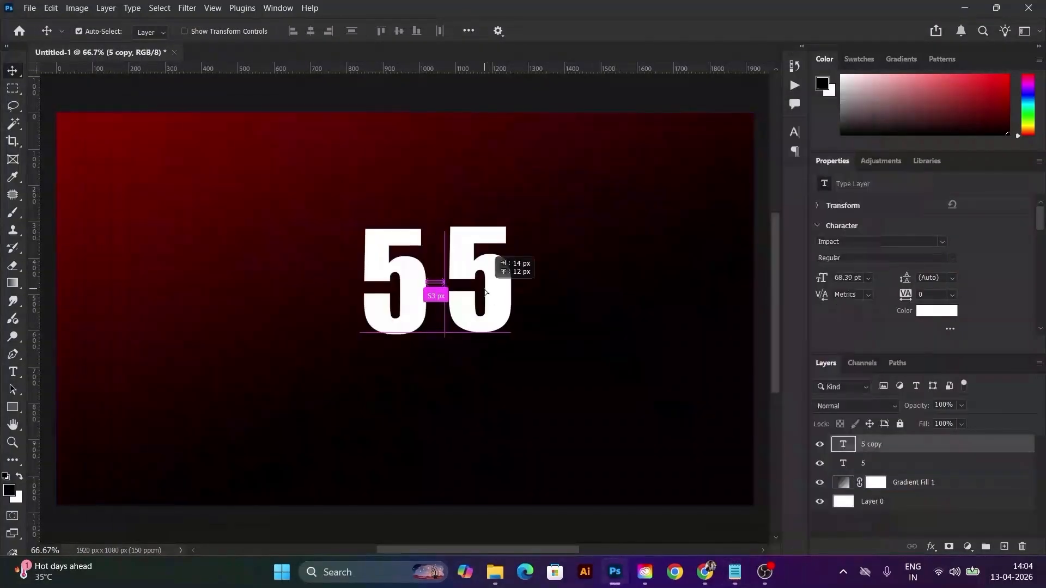
{"action": "key", "text": "t"}
{"action": "double_click", "coordinate": [484, 289]}
{"action": "type", "text": "Important TOOLS"}
{"action": "key", "text": "ctrl+Return"}
Step: Scale the "Important TOOLS" text down to about 36.85 pt and place it directly beside the "5"
{"action": "key", "text": "v"}
{"action": "scroll", "coordinate": [633, 290], "scroll_direction": "down", "scroll_amount": 2}
{"action": "key", "text": "ctrl+t"}
{"action": "left_click_drag", "start_coordinate": [337, 336], "coordinate": [499, 300]}
{"action": "key", "text": "Return"}
{"action": "right_click", "coordinate": [537, 281]}
{"action": "left_click", "coordinate": [544, 287]}
{"action": "left_click_drag", "start_coordinate": [564, 280], "coordinate": [536, 281]}
Step: Change the font of the "Important TOOLS" text to Montserrat ExtraBold
{"action": "key", "text": "t"}
{"action": "left_click", "coordinate": [656, 281]}
{"action": "key", "text": "ctrl+a"}
{"action": "left_click", "coordinate": [883, 240]}
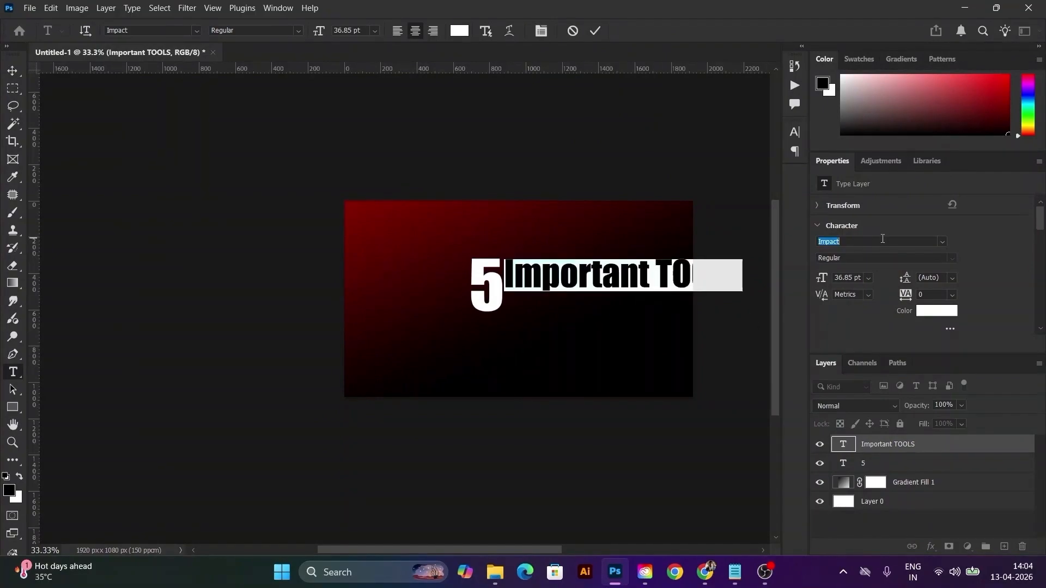
{"action": "left_click", "coordinate": [943, 535]}
Step: Remove the word "TOOLS" from the headline text so the layer reads only "Important"
{"action": "left_click", "coordinate": [755, 278]}
{"action": "key", "text": "BackSpace"}
{"action": "key", "text": "BackSpace"}
{"action": "key", "text": "BackSpace"}
{"action": "key", "text": "BackSpace"}
{"action": "key", "text": "BackSpace"}
{"action": "key", "text": "BackSpace"}
{"action": "key", "text": "ctrl+Return"}
{"action": "key", "text": "v"}
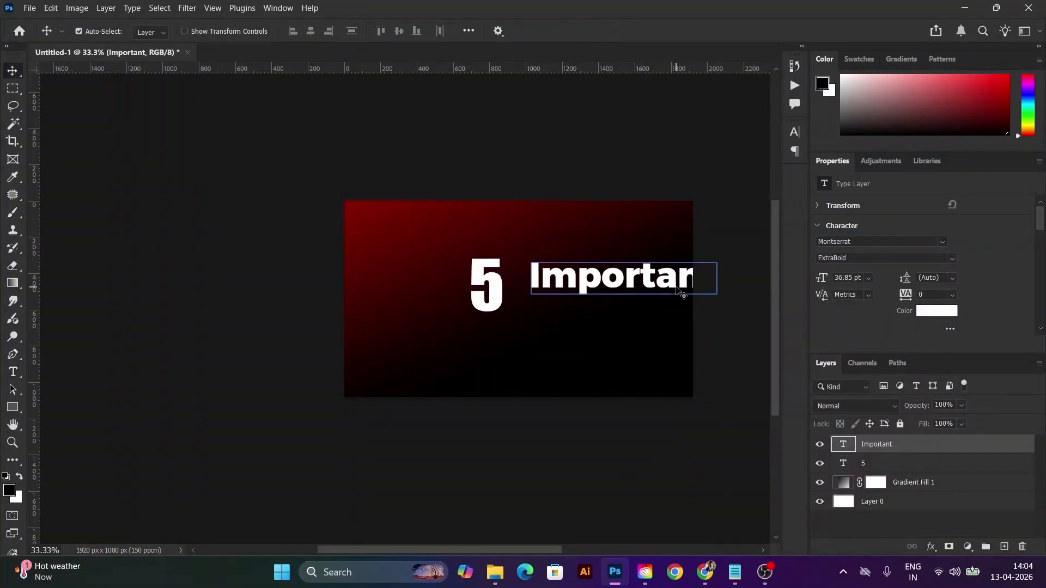
Step: Move "Important" closer to the "5", duplicate it underneath and replace the copy's text with "TOOLS"
{"action": "left_click_drag", "start_coordinate": [681, 289], "coordinate": [659, 286]}
{"action": "key", "text": "ctrl+t"}
{"action": "left_click_drag", "start_coordinate": [691, 273], "coordinate": [539, 305]}
{"action": "key", "text": "Return"}
{"action": "double_click", "coordinate": [626, 300]}
{"action": "type", "text": "TOOLS"}
Step: Set the "Important" text to all caps and adjust the position of the "5" beside the two words
{"action": "double_click", "coordinate": [623, 268]}
{"action": "key", "text": "ctrl+shift+k"}
{"action": "key", "text": "ctrl+Return"}
{"action": "left_click", "coordinate": [515, 289], "text": "ctrl"}
{"action": "left_click_drag", "start_coordinate": [474, 289], "coordinate": [458, 288]}
Step: Change the font of the "5" to Arial Black
{"action": "double_click", "coordinate": [476, 275]}
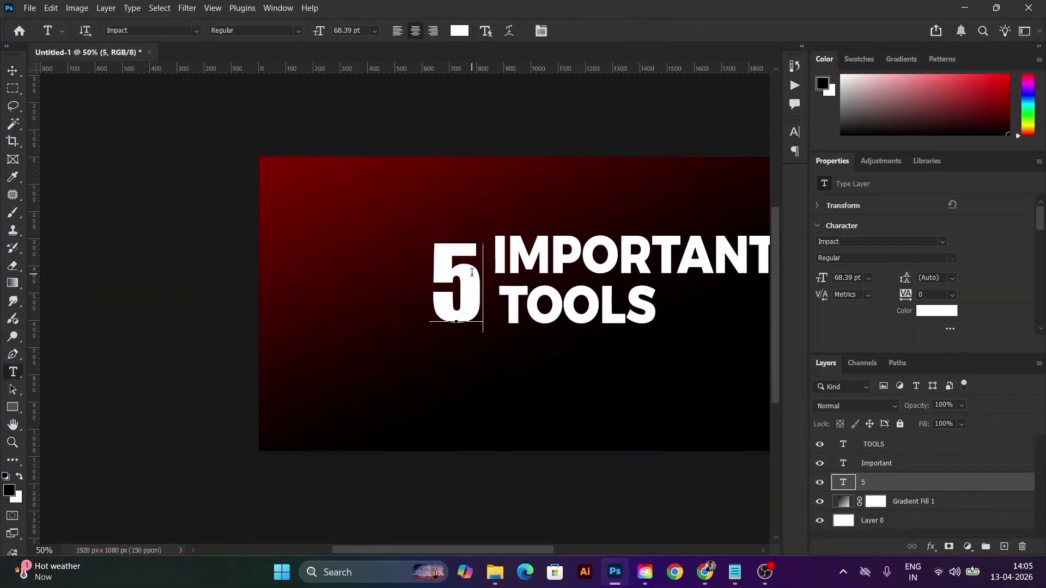
{"action": "key", "text": "ctrl+a"}
{"action": "key", "text": "ctrl+t"}
{"action": "left_click", "coordinate": [678, 151]}
{"action": "type", "text": "arial"}
{"action": "left_click", "coordinate": [787, 361]}
{"action": "key", "text": "ctrl+Return"}
Step: Enlarge the "5" to about 82.67 pt so it spans the height of the IMPORTANT and TOOLS lines
{"action": "key", "text": "ctrl+t"}
{"action": "left_click_drag", "start_coordinate": [456, 238], "coordinate": [456, 218]}
{"action": "left_click_drag", "start_coordinate": [453, 352], "coordinate": [453, 357]}
{"action": "key", "text": "Return"}
{"action": "key", "text": "Tab"}
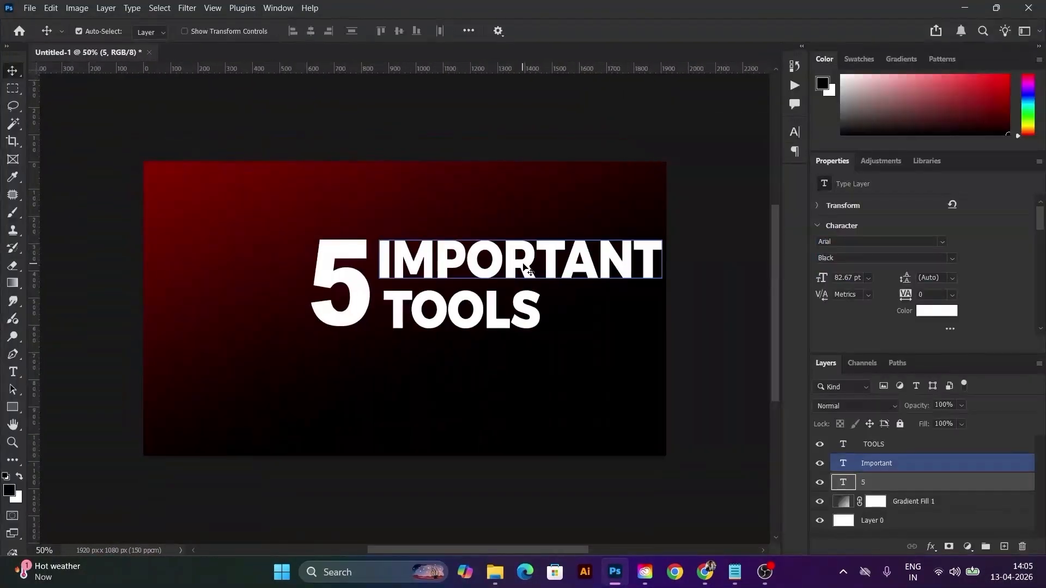
Step: Scale the headline down, with IMPORTANT and TOOLS at about 29.91 pt, and arrange the words beside the "5"
{"action": "left_click", "coordinate": [874, 444], "text": "shift"}
{"action": "key", "text": "ctrl+t"}
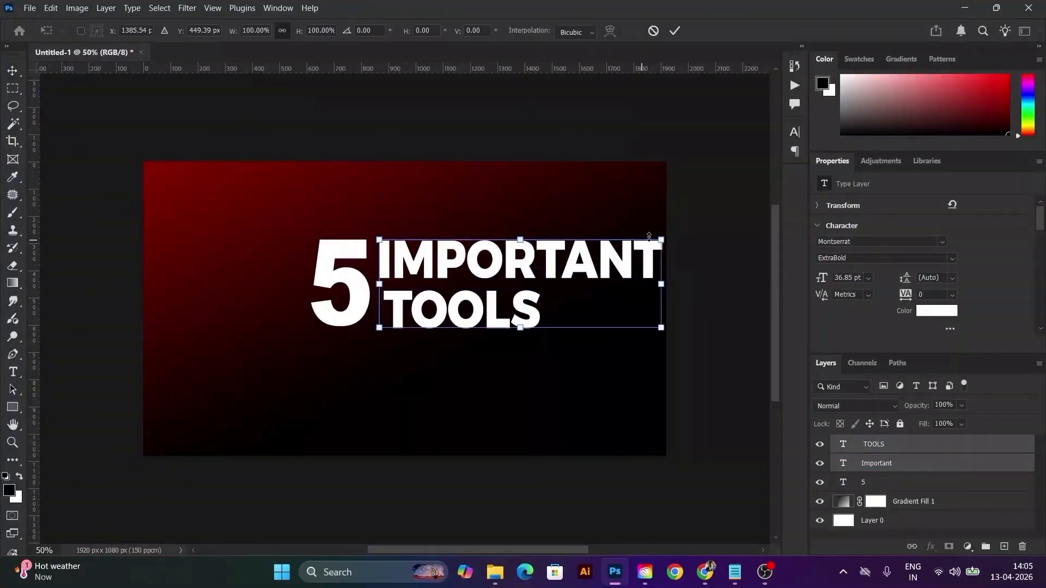
{"action": "left_click_drag", "start_coordinate": [662, 264], "coordinate": [644, 264]}
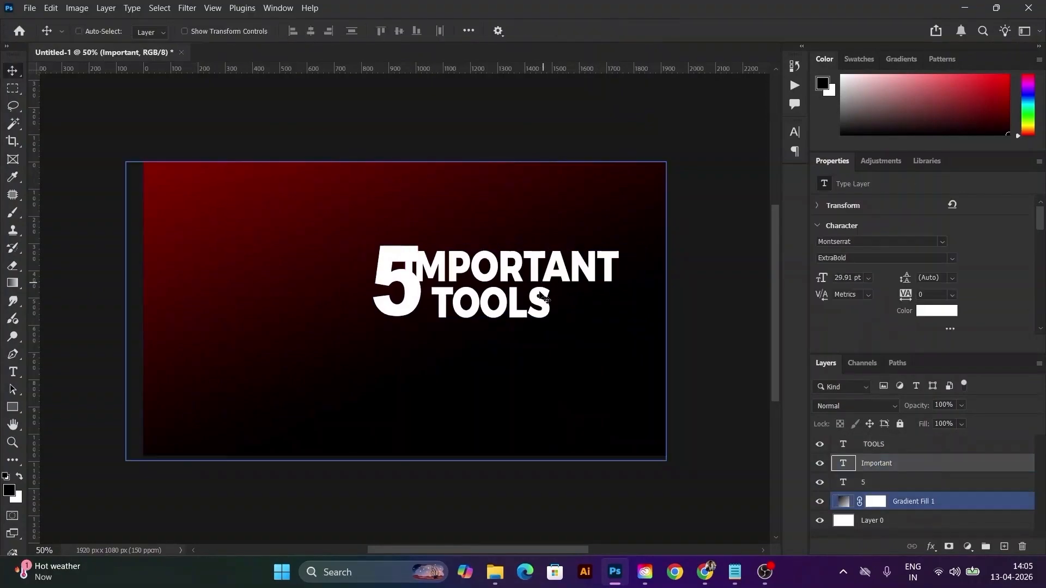
{"action": "left_click", "coordinate": [430, 297]}
{"action": "right_click", "coordinate": [430, 298]}
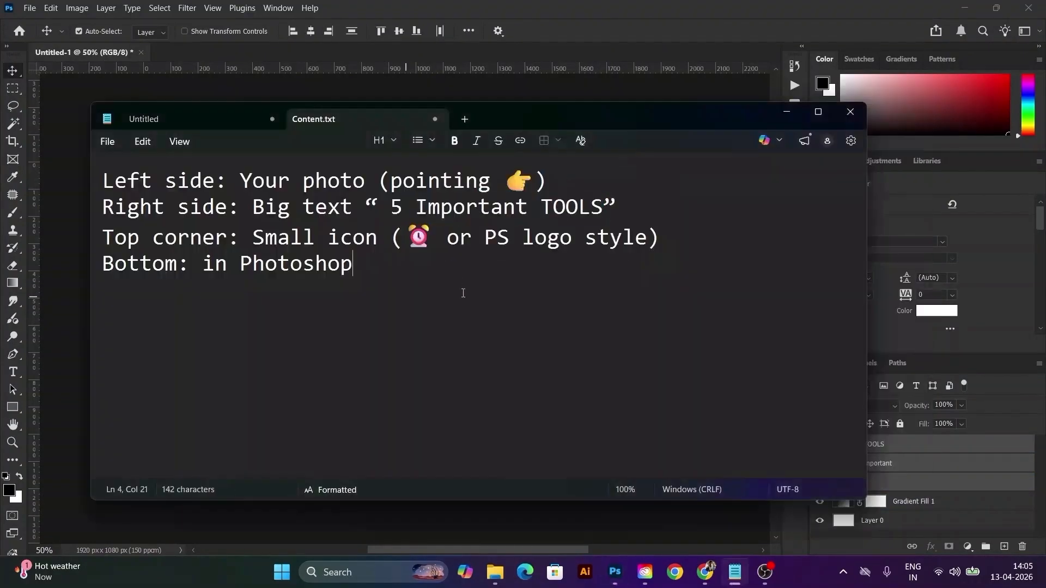
Step: Duplicate TOOLS below itself, replace the copy with "in Photoshop" from the notes at about 19.21 pt, and align it under TOOLS
{"action": "left_click_drag", "start_coordinate": [201, 263], "coordinate": [353, 264]}
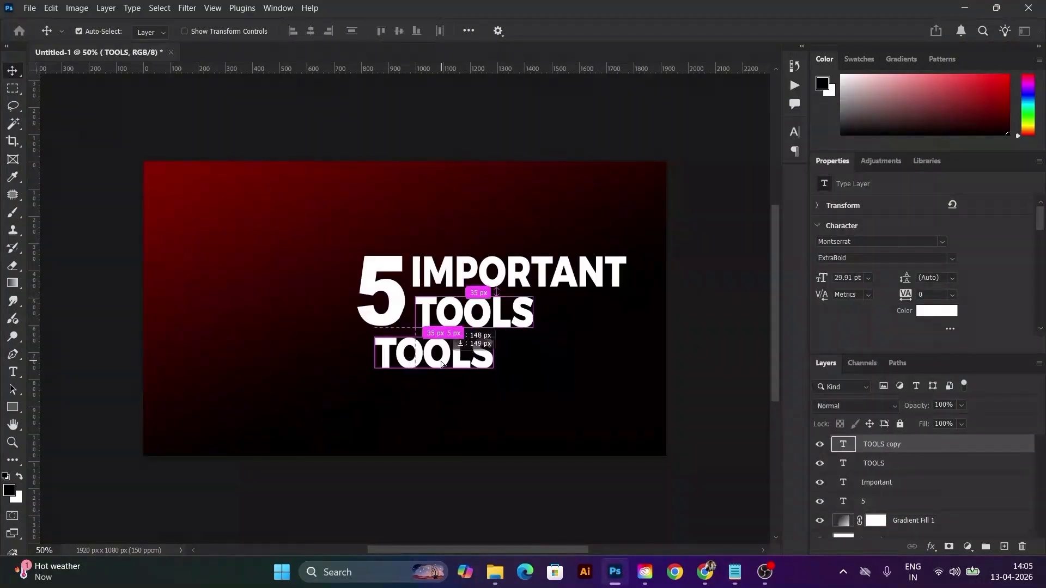
{"action": "type", "text": "in Photoshop"}
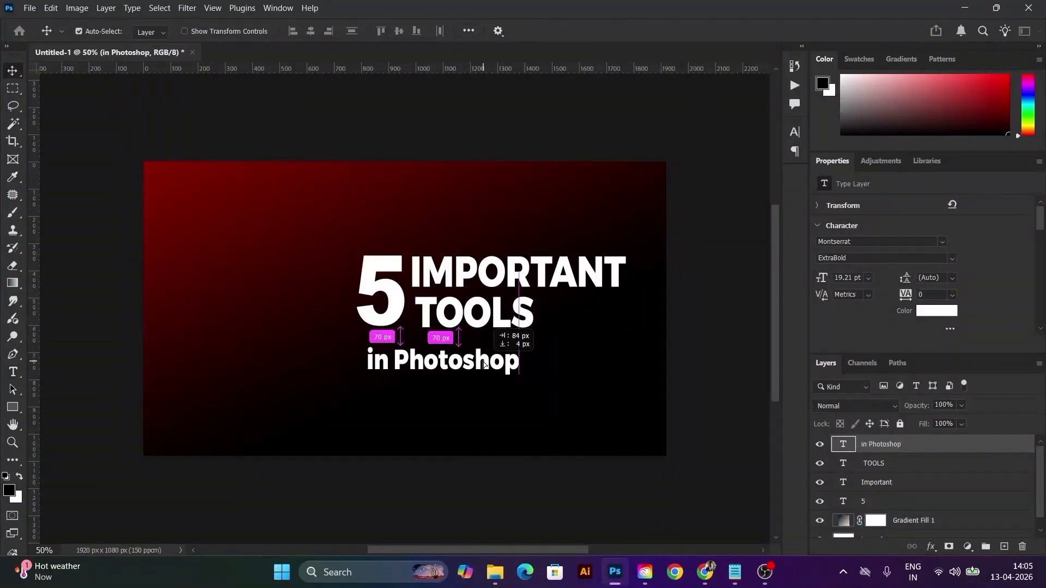
{"action": "left_click_drag", "start_coordinate": [487, 364], "coordinate": [536, 363]}
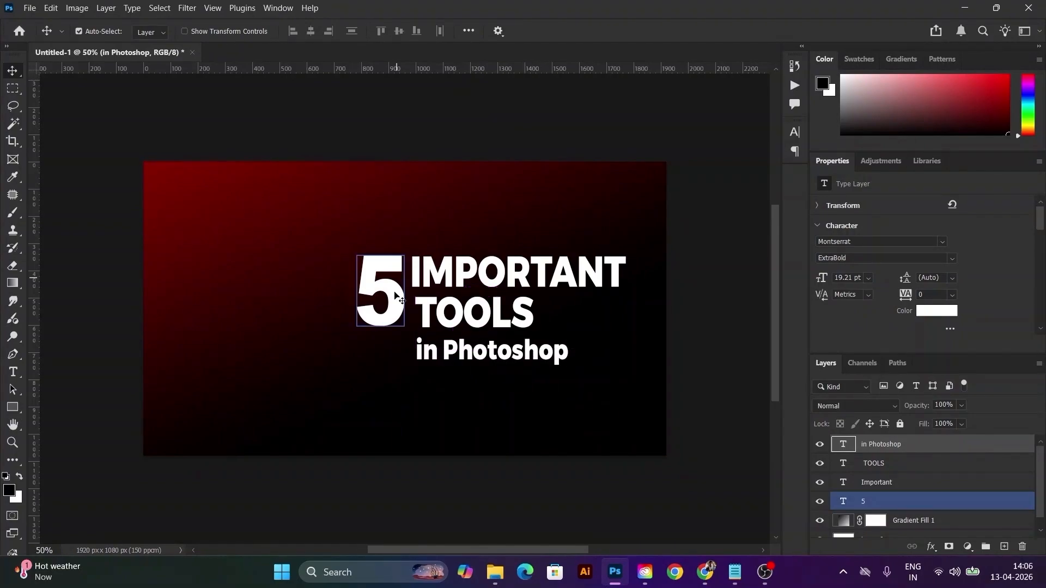
Step: Enlarge the "5" to about 96.2 pt and stretch it to span the height of all three text lines
{"action": "left_click", "coordinate": [397, 294]}
{"action": "key", "text": "ctrl+t"}
{"action": "left_click_drag", "start_coordinate": [357, 350], "coordinate": [332, 398]}
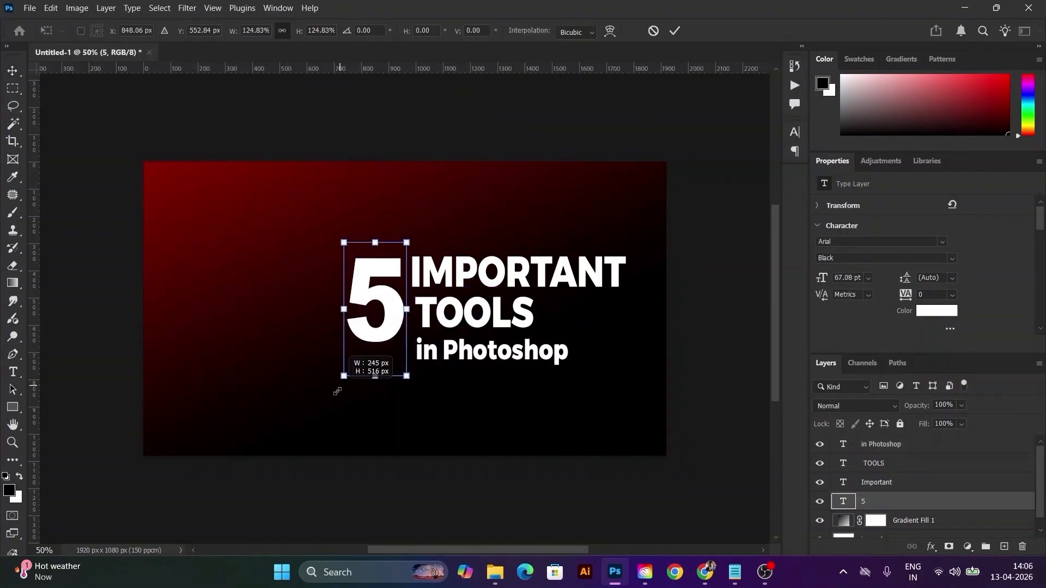
{"action": "left_click_drag", "start_coordinate": [332, 243], "coordinate": [334, 240]}
{"action": "left_click_drag", "start_coordinate": [332, 397], "coordinate": [337, 402]}
{"action": "key", "text": "Return"}
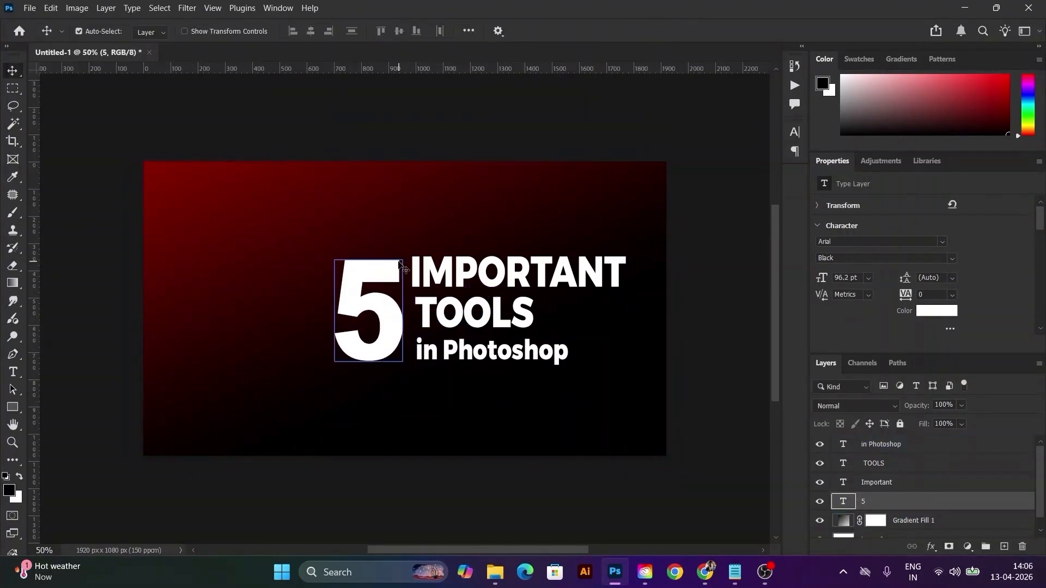
{"action": "key", "text": "ctrl+t"}
{"action": "left_click_drag", "start_coordinate": [371, 239], "coordinate": [373, 234]}
{"action": "key", "text": "Return"}
Step: Scale down all four headline text layers together, skew them so the lines rise to the right, and reposition them
{"action": "left_click", "coordinate": [436, 315], "text": "shift"}
{"action": "left_click", "coordinate": [437, 276], "text": "shift"}
{"action": "left_click", "coordinate": [423, 352], "text": "shift"}
{"action": "key", "text": "ctrl+t"}
{"action": "left_click_drag", "start_coordinate": [627, 364], "coordinate": [581, 349]}
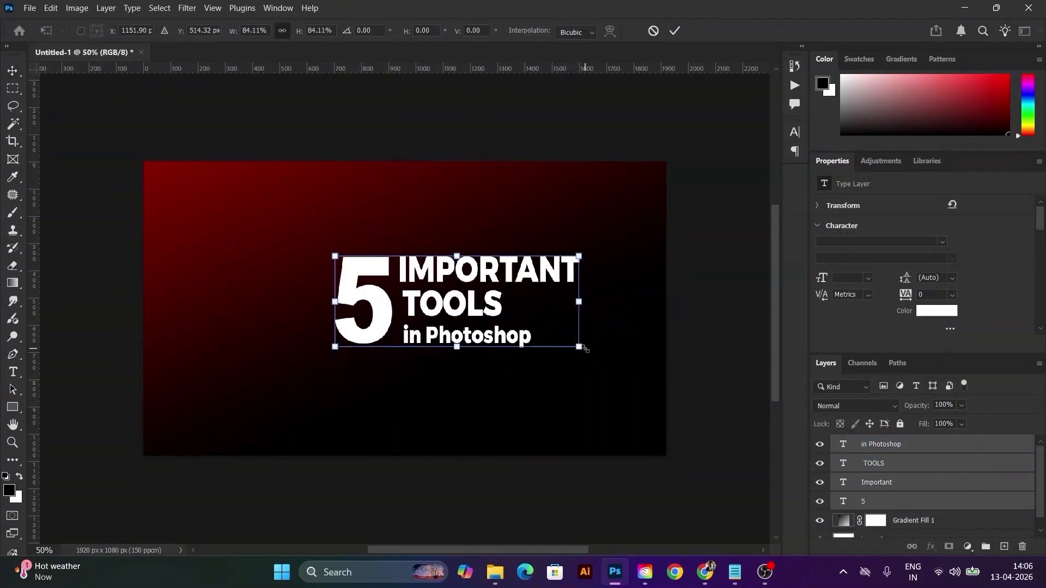
{"action": "left_click_drag", "start_coordinate": [534, 316], "coordinate": [569, 308]}
{"action": "left_click_drag", "start_coordinate": [612, 295], "coordinate": [612, 250]}
{"action": "left_click_drag", "start_coordinate": [496, 268], "coordinate": [489, 281]}
{"action": "key", "text": "Return"}
Step: Open Image.png from the Thumbnail folder and bring the pointing man's photo onto the left side of the Untitled-1 canvas
{"action": "key", "text": "alt+Tab"}
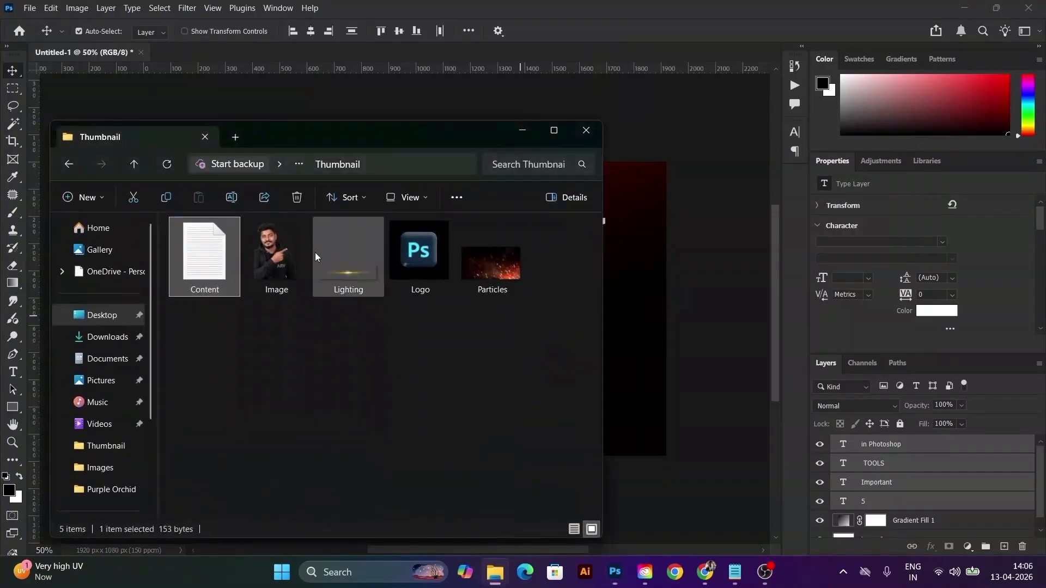
{"action": "left_click_drag", "start_coordinate": [277, 254], "coordinate": [349, 54]}
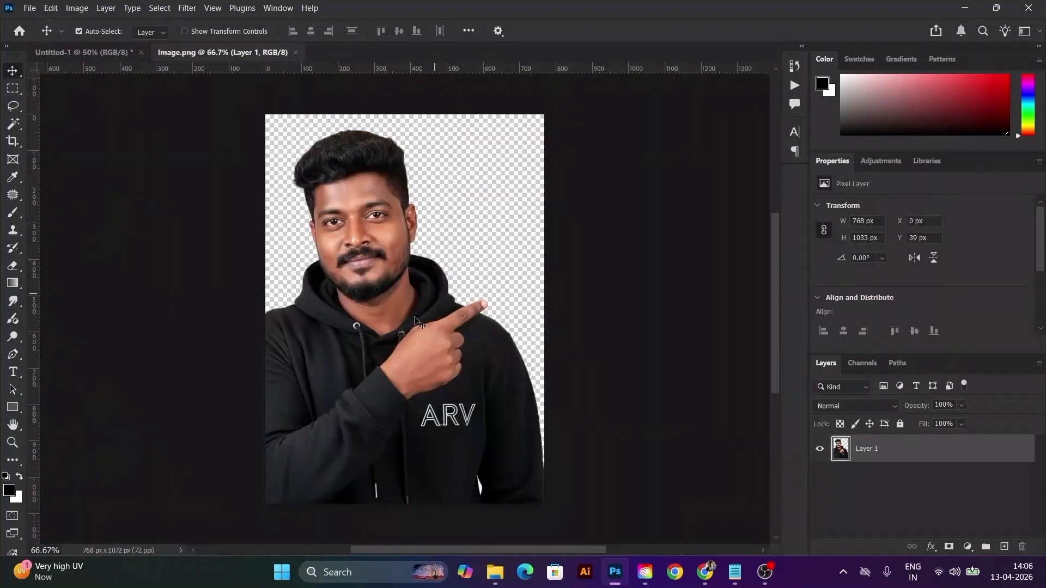
{"action": "left_click_drag", "start_coordinate": [150, 73], "coordinate": [248, 323]}
Step: Scale the man's photo proportionally to about 814 x 1096 px and lower it so it fills the canvas's bottom-left corner
{"action": "key", "text": "ctrl+t"}
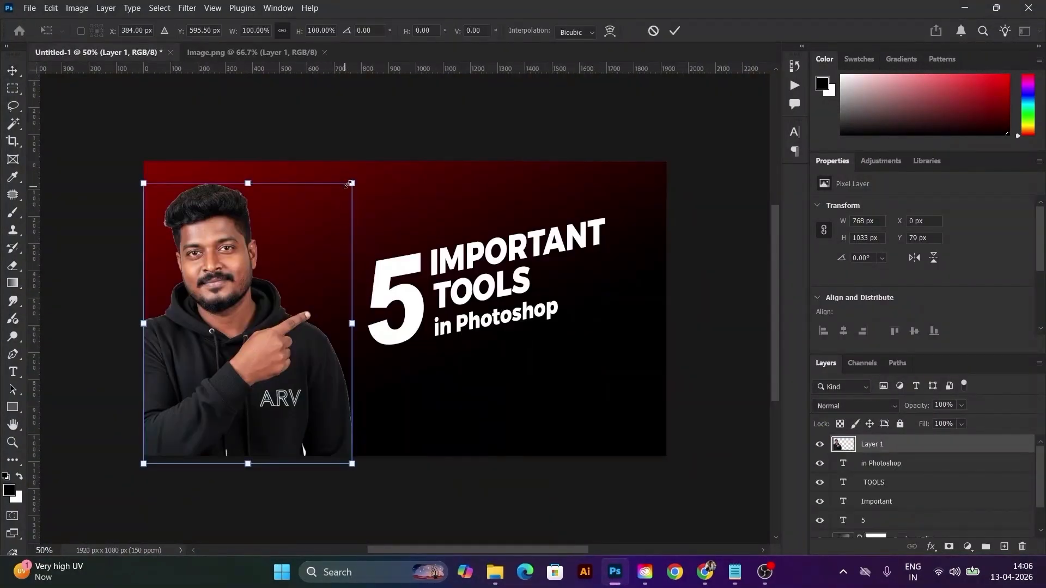
{"action": "left_click_drag", "start_coordinate": [353, 184], "coordinate": [327, 217]}
{"action": "left_click_drag", "start_coordinate": [287, 324], "coordinate": [287, 351]}
{"action": "left_click_drag", "start_coordinate": [327, 243], "coordinate": [357, 185]}
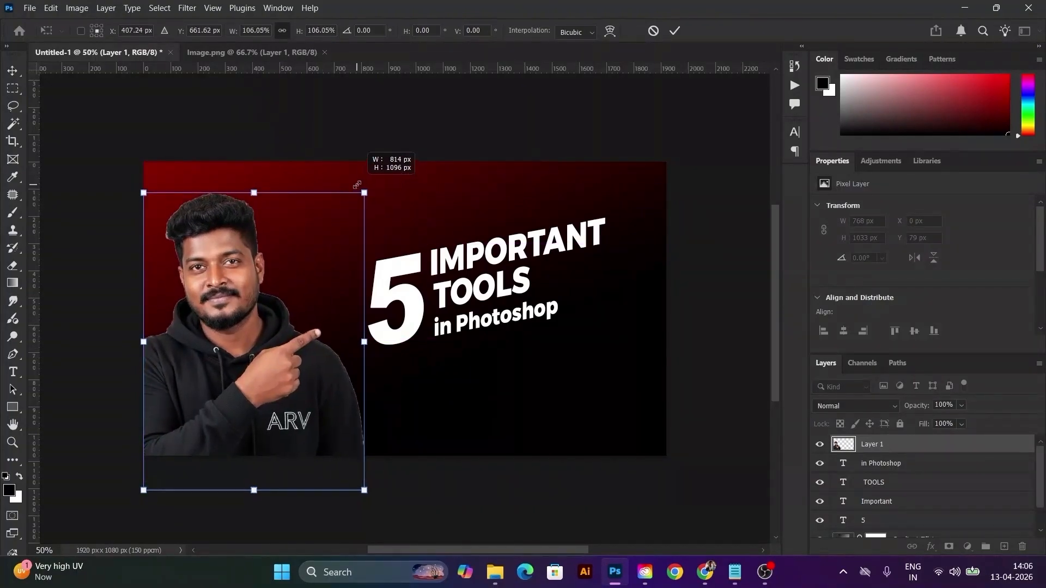
{"action": "key", "text": "Return"}
Step: Start the Camera Raw Filter on the photo and set Exposure +0.10, Contrast +50, Highlights +16, Whites +3 and Blacks +42
{"action": "left_click", "coordinate": [187, 8]}
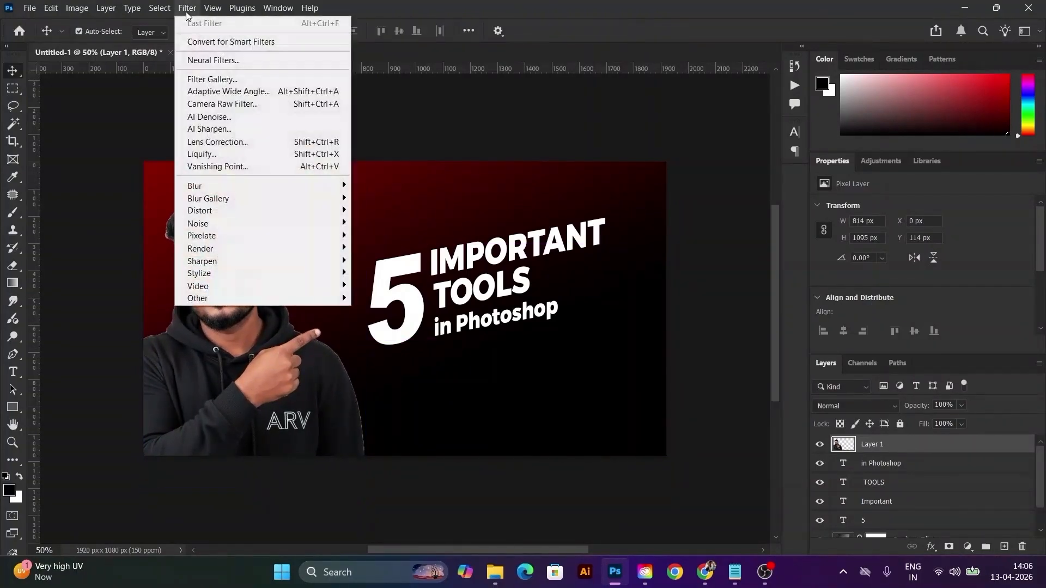
{"action": "left_click", "coordinate": [217, 105]}
{"action": "left_click", "coordinate": [852, 228]}
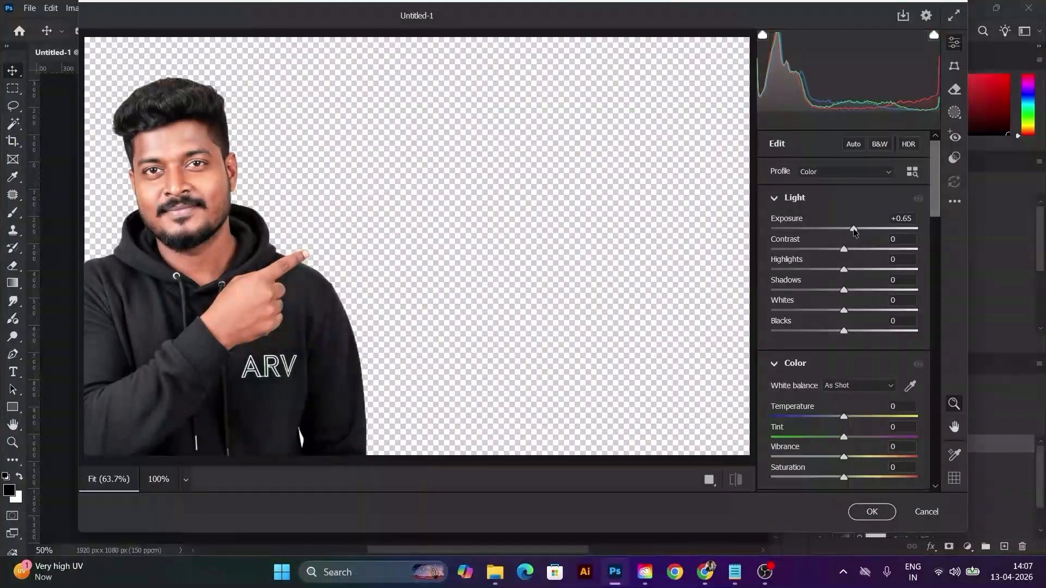
{"action": "left_click_drag", "start_coordinate": [844, 269], "coordinate": [872, 251]}
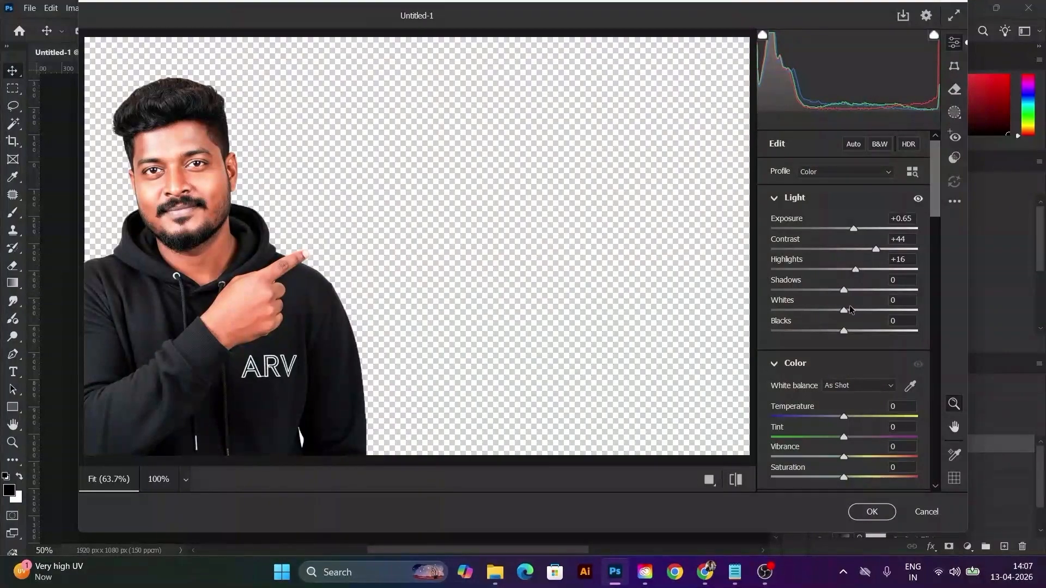
{"action": "left_click_drag", "start_coordinate": [850, 310], "coordinate": [876, 327]}
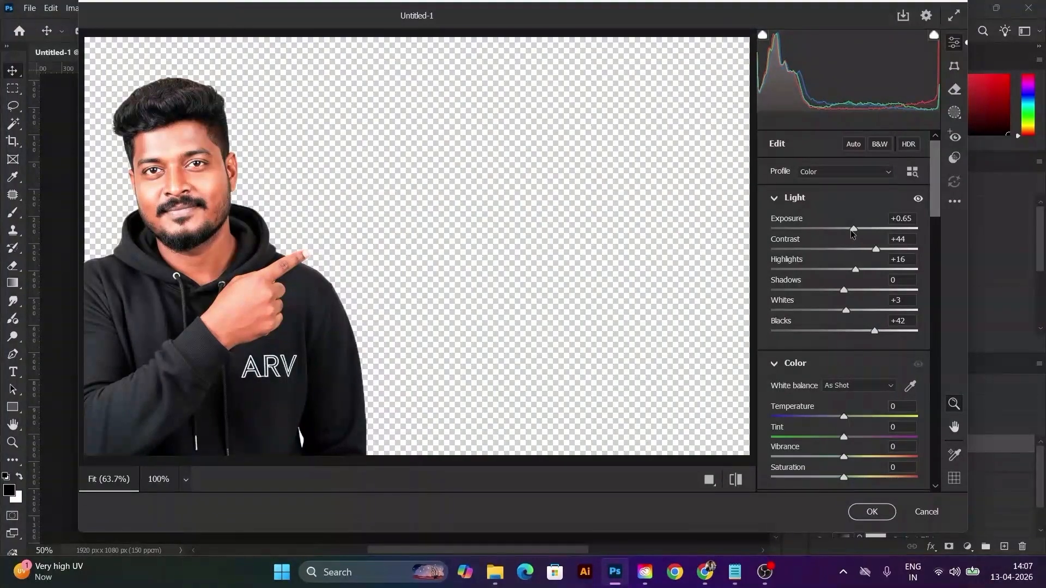
{"action": "left_click_drag", "start_coordinate": [852, 230], "coordinate": [882, 250]}
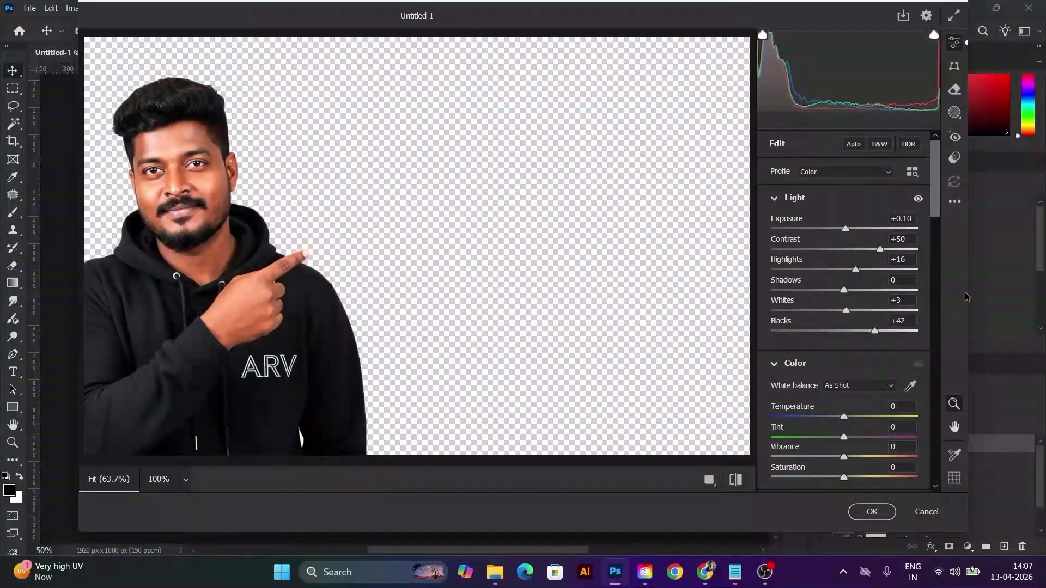
Step: Set Clarity to +23 and Grain to about 18, raise the curve midpoint slightly to 144/149, and apply the filter
{"action": "left_click_drag", "start_coordinate": [936, 197], "coordinate": [939, 237]}
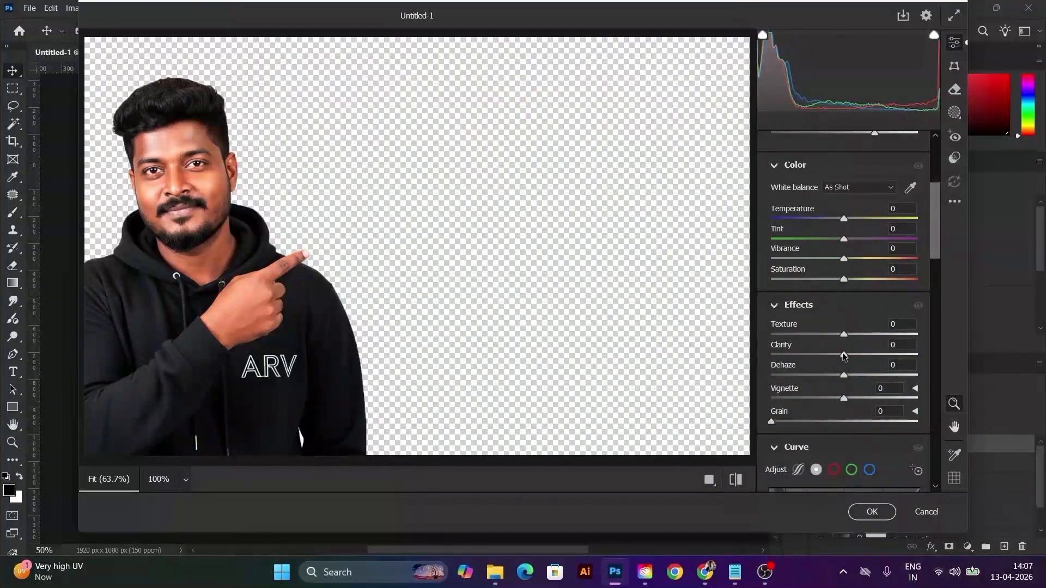
{"action": "left_click_drag", "start_coordinate": [844, 356], "coordinate": [861, 350]}
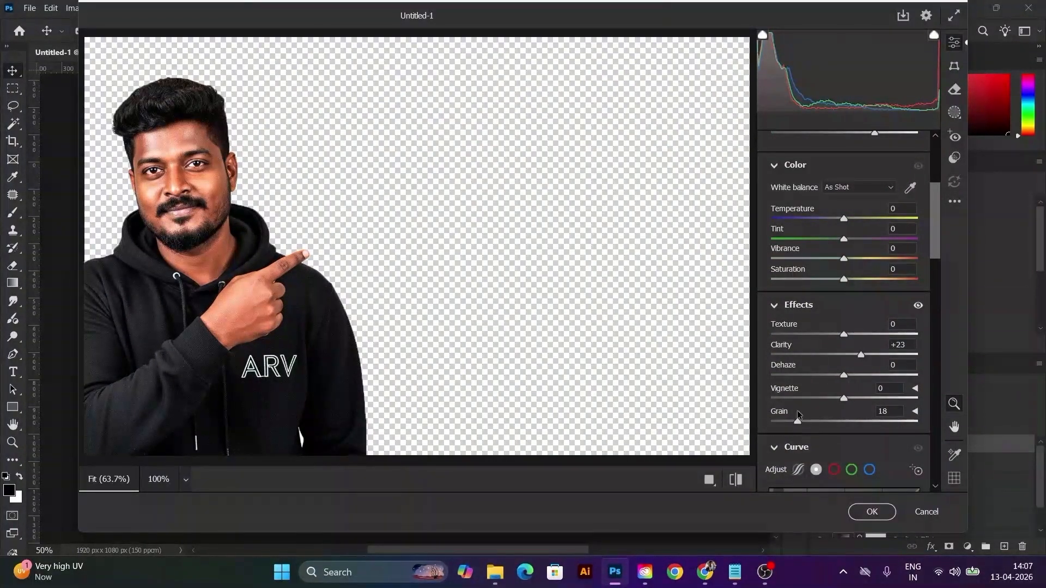
{"action": "left_click_drag", "start_coordinate": [797, 420], "coordinate": [800, 421]}
{"action": "left_click_drag", "start_coordinate": [936, 243], "coordinate": [944, 309]}
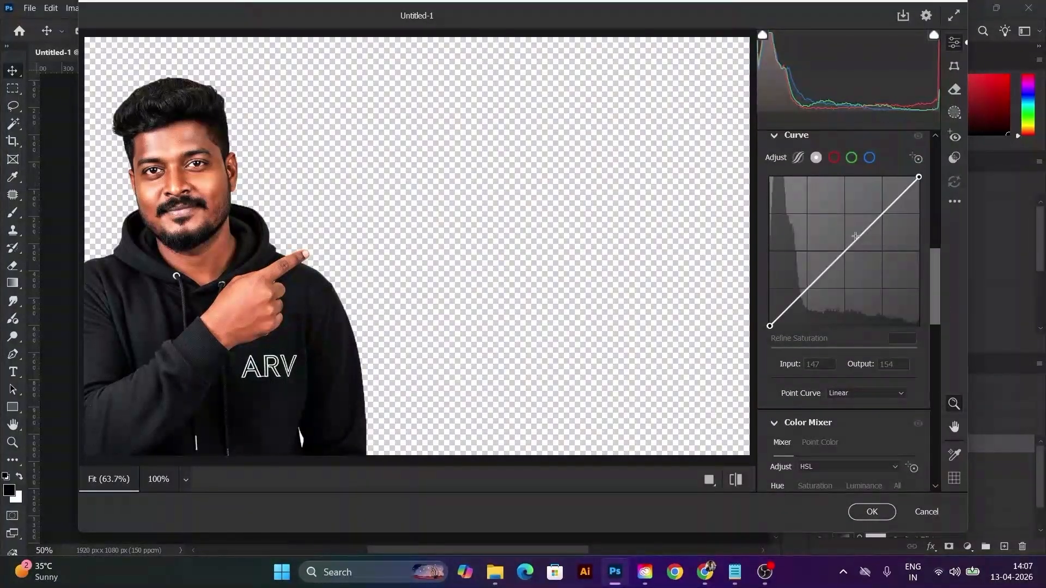
{"action": "left_click_drag", "start_coordinate": [855, 236], "coordinate": [854, 238]}
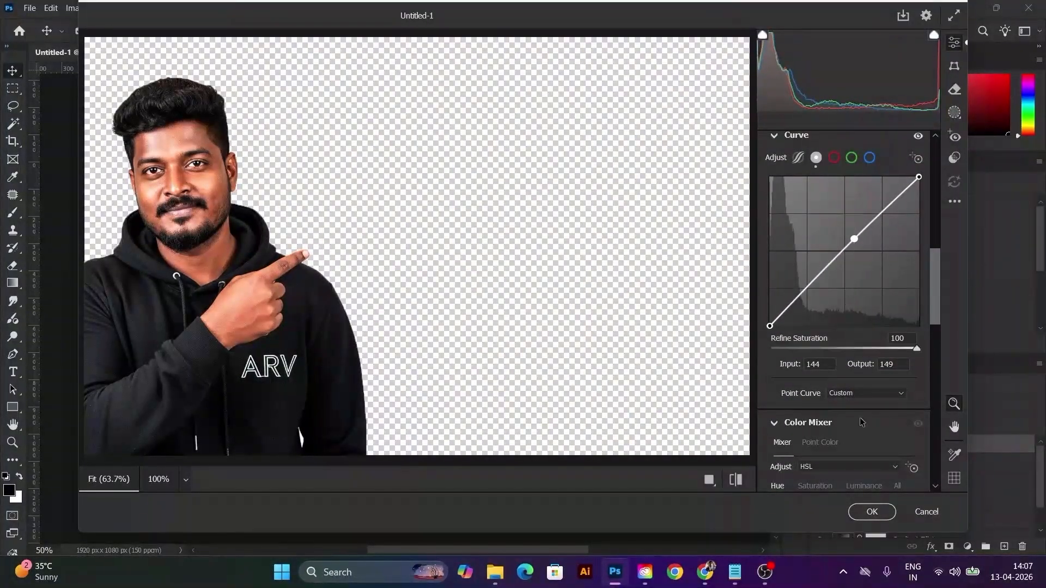
{"action": "left_click", "coordinate": [872, 511]}
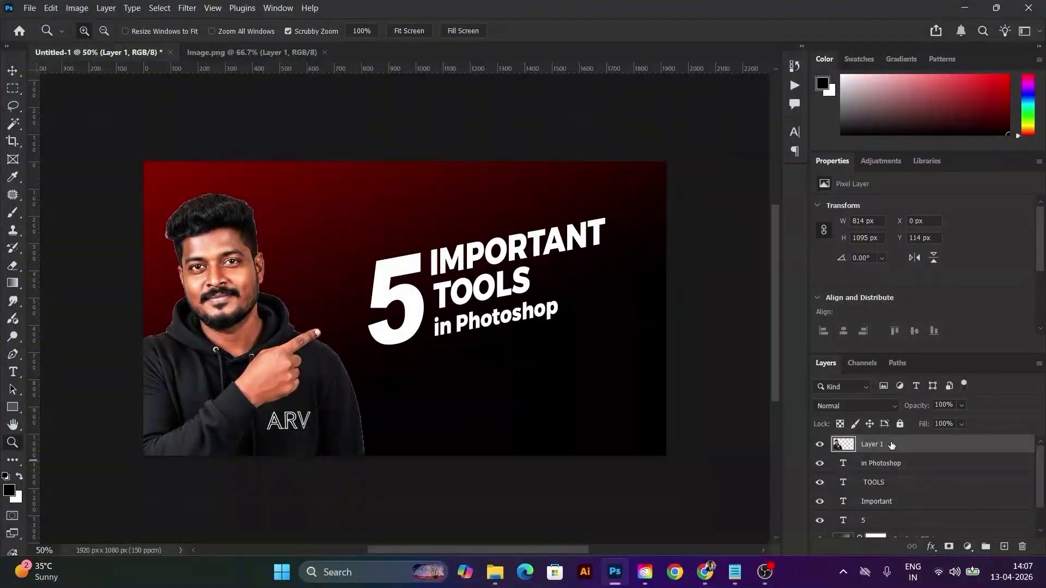
Step: Duplicate the man's photo layer, load its outline as a selection, and add a new empty layer above it
{"action": "key", "text": "ctrl+j"}
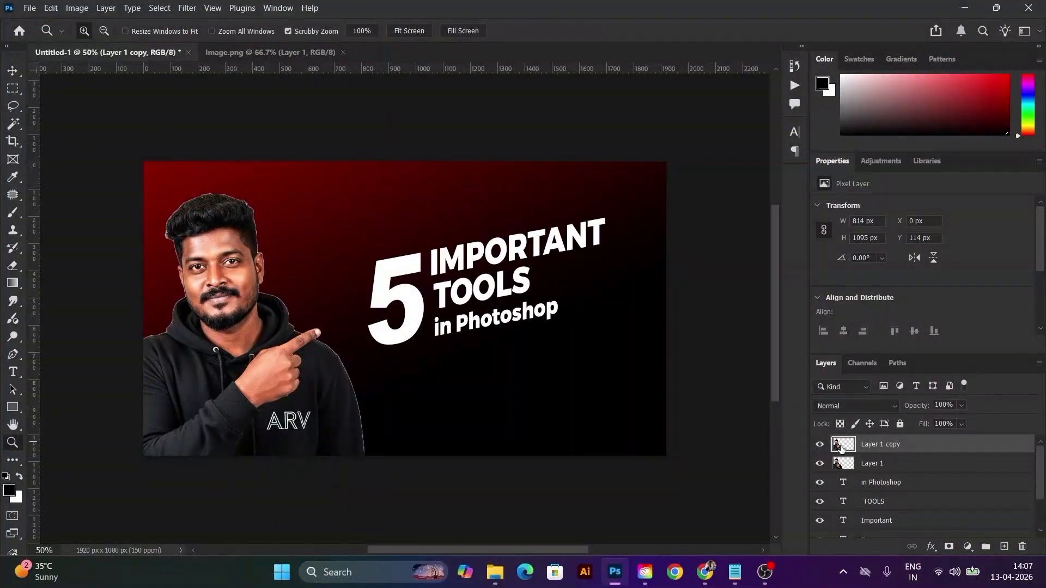
{"action": "left_click", "coordinate": [843, 452], "text": "ctrl"}
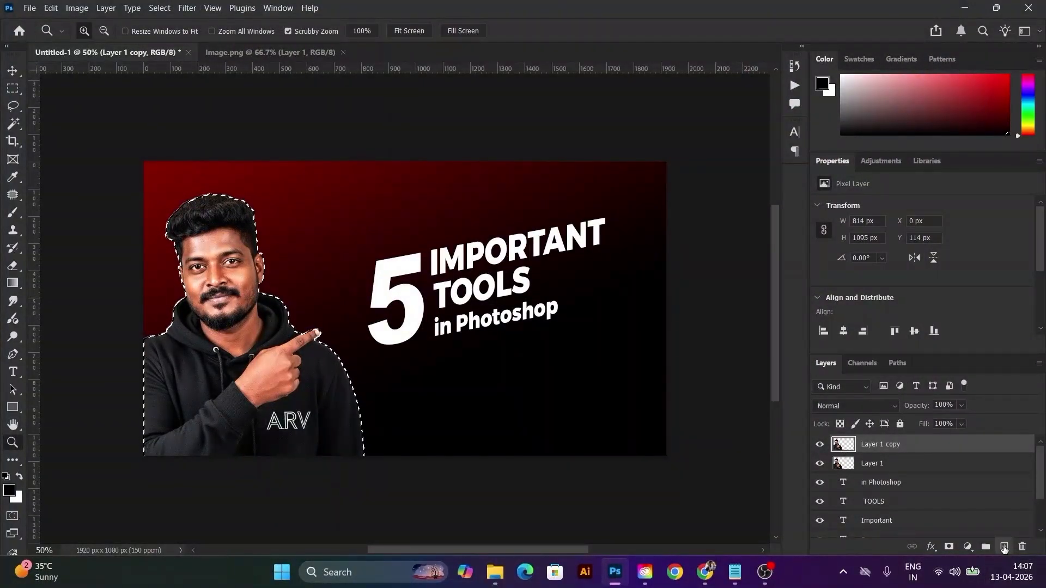
{"action": "left_click", "coordinate": [1004, 546]}
Step: Set the foreground color to ff0000 and paint the whole man-shaped selection red with a 500 px brush
{"action": "left_click", "coordinate": [6, 492]}
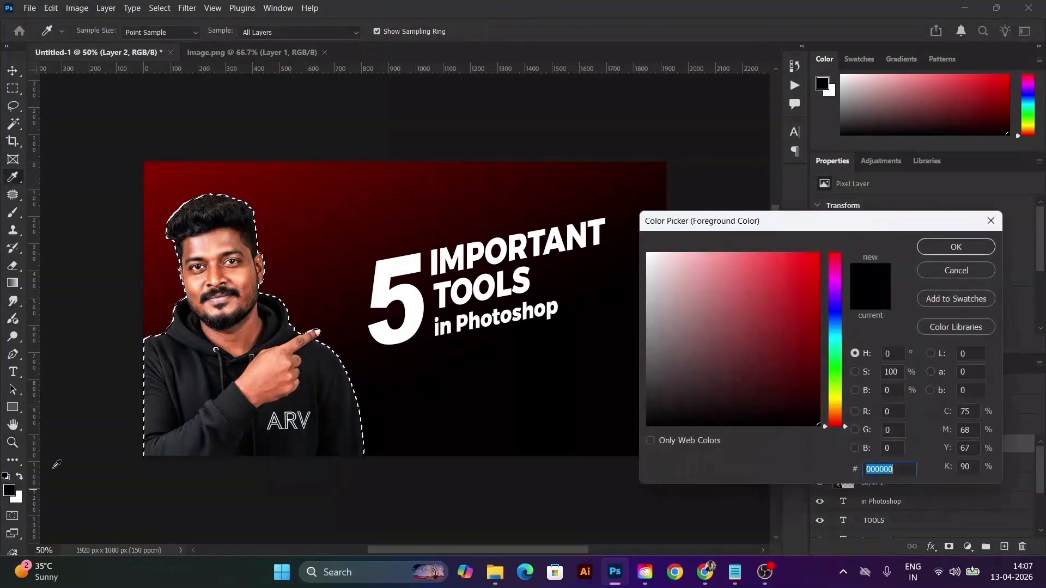
{"action": "type", "text": "ff0000"}
{"action": "left_click", "coordinate": [960, 252]}
{"action": "key", "text": "z"}
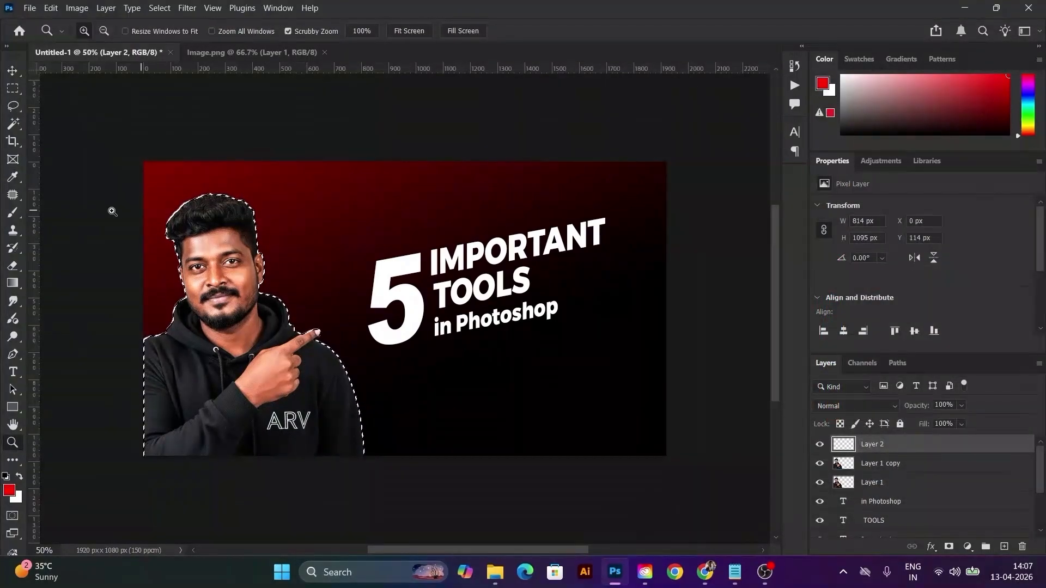
{"action": "key", "text": "b"}
{"action": "mouse_move", "coordinate": [84, 217]}
{"action": "left_mouse_down"}
{"action": "mouse_move", "coordinate": [217, 277]}
{"action": "mouse_move", "coordinate": [209, 214]}
{"action": "mouse_move", "coordinate": [251, 317]}
{"action": "mouse_move", "coordinate": [356, 454]}
{"action": "mouse_move", "coordinate": [225, 427]}
{"action": "mouse_move", "coordinate": [162, 371]}
{"action": "mouse_move", "coordinate": [181, 256]}
{"action": "mouse_move", "coordinate": [210, 193]}
{"action": "mouse_move", "coordinate": [255, 320]}
{"action": "mouse_move", "coordinate": [348, 476]}
{"action": "left_mouse_up"}
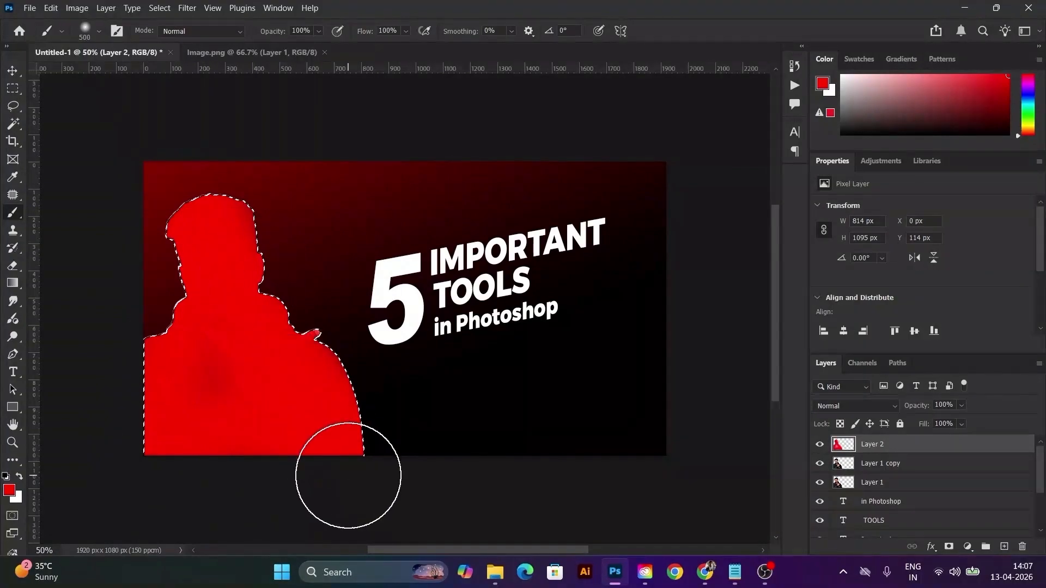
Step: Set the red layer's blend mode to Color and clear the selection
{"action": "left_click", "coordinate": [875, 406]}
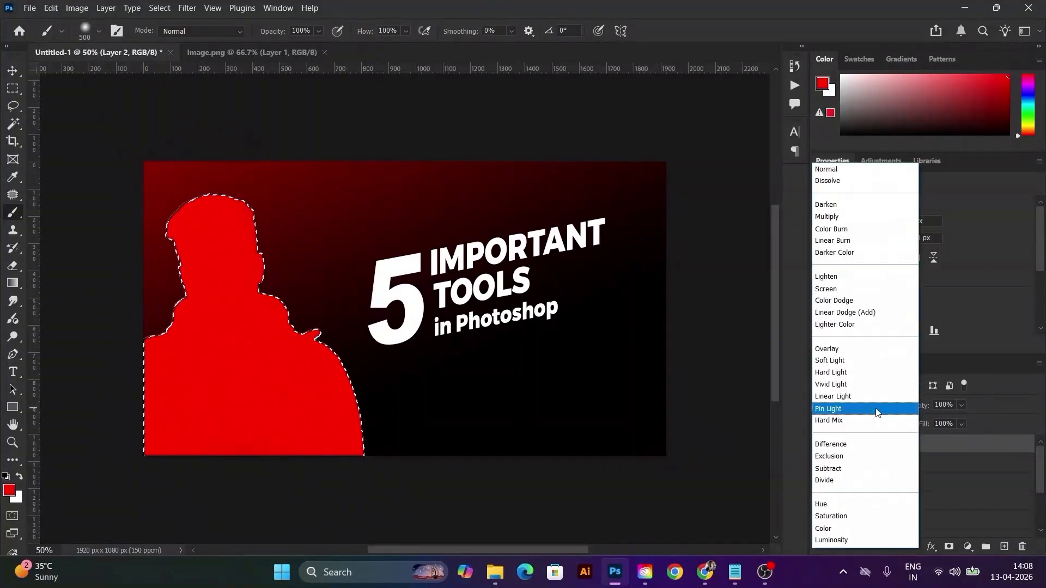
{"action": "left_click", "coordinate": [863, 525]}
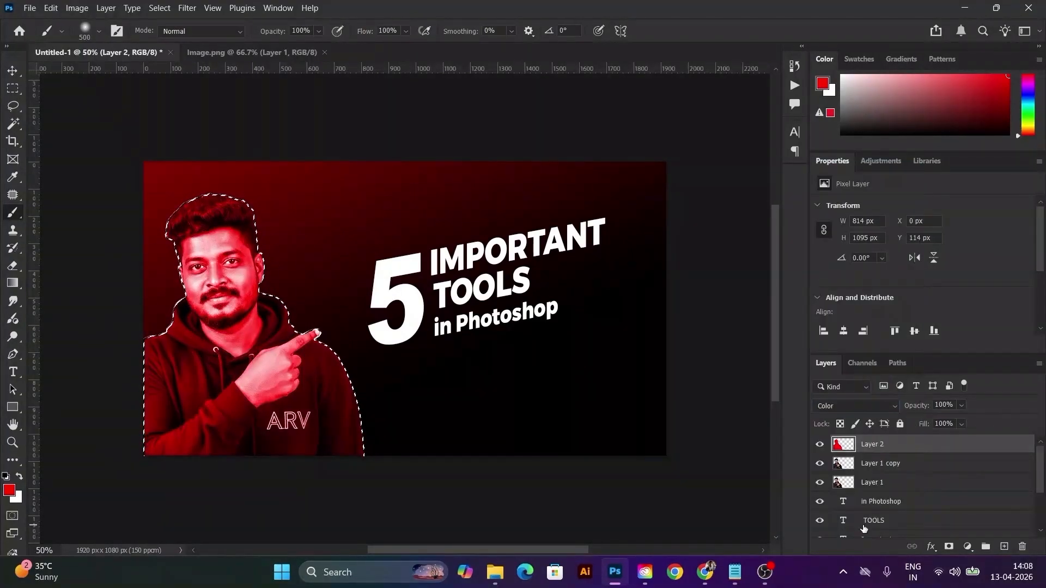
{"action": "key", "text": "ctrl+d"}
Step: Add a layer mask to the red tint layer and reduce the black brush to 90 px for painting on it
{"action": "key", "text": "z"}
{"action": "left_click", "coordinate": [208, 220]}
{"action": "left_click", "coordinate": [210, 221]}
{"action": "left_click_drag", "start_coordinate": [222, 229], "coordinate": [276, 202]}
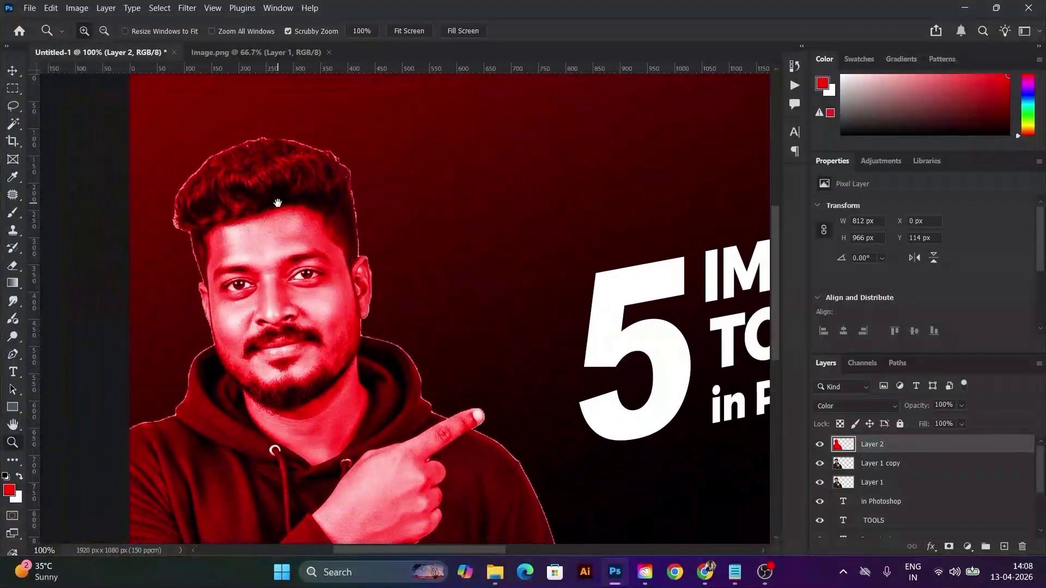
{"action": "left_click", "coordinate": [277, 202], "text": "alt"}
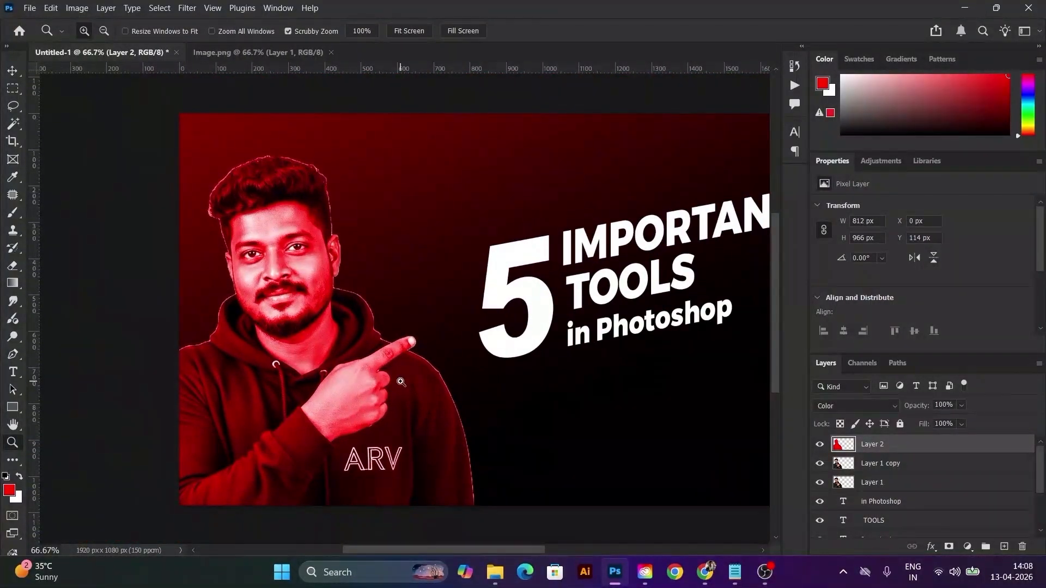
{"action": "left_click", "coordinate": [260, 231]}
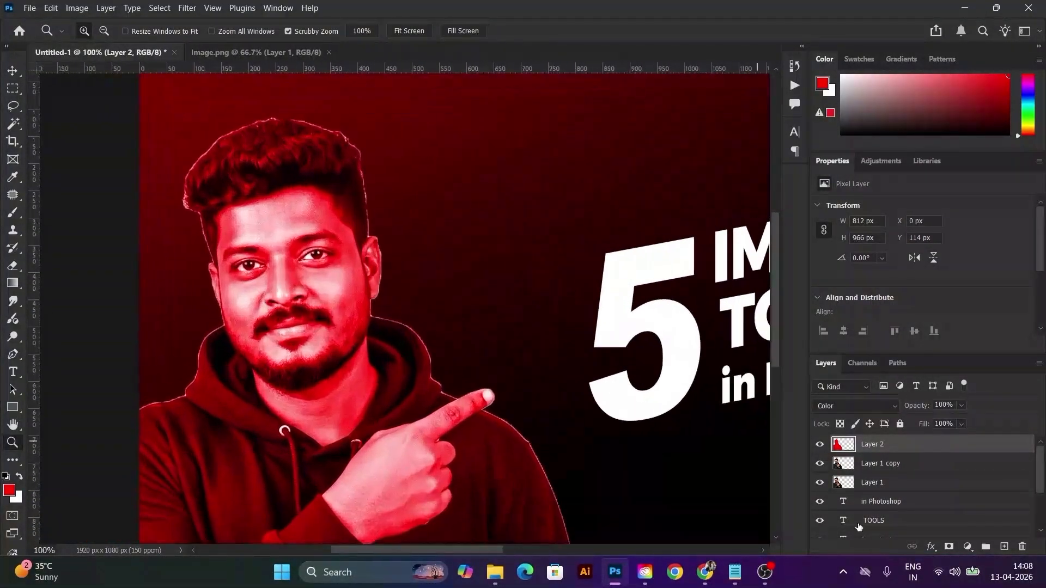
{"action": "left_click", "coordinate": [949, 547]}
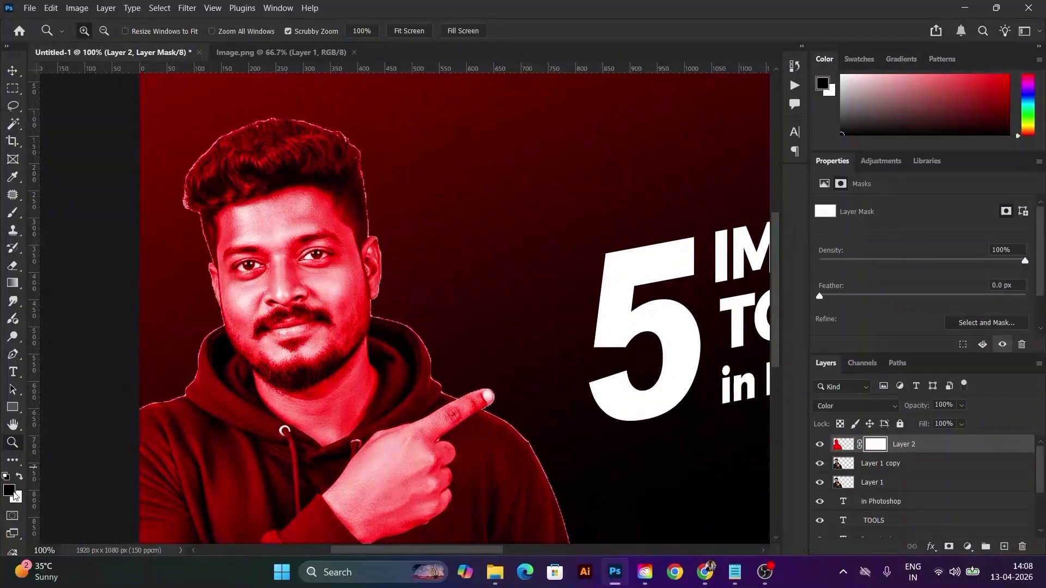
{"action": "key", "text": "b"}
{"action": "key", "text": "bracketleft"}
{"action": "key", "text": "bracketleft"}
{"action": "key", "text": "bracketleft"}
{"action": "key", "text": "bracketleft"}
{"action": "key", "text": "bracketleft"}
{"action": "key", "text": "bracketleft"}
{"action": "key", "text": "bracketleft"}
{"action": "key", "text": "bracketleft"}
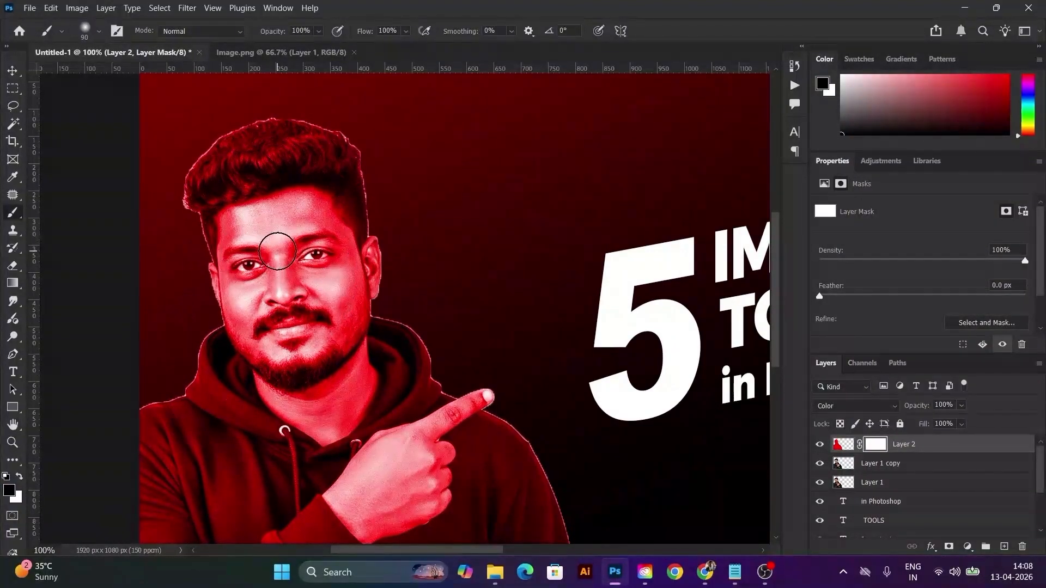
Step: Paint black on the mask over the man's hair and forehead, leaving a red rim along the outer edge
{"action": "key", "text": "z"}
{"action": "left_click", "coordinate": [270, 159]}
{"action": "left_click", "coordinate": [270, 158]}
{"action": "key", "text": "b"}
{"action": "mouse_move", "coordinate": [270, 162]}
{"action": "left_mouse_down"}
{"action": "mouse_move", "coordinate": [167, 206]}
{"action": "mouse_move", "coordinate": [239, 165]}
{"action": "mouse_move", "coordinate": [236, 175]}
{"action": "mouse_move", "coordinate": [197, 140]}
{"action": "mouse_move", "coordinate": [330, 137]}
{"action": "mouse_move", "coordinate": [453, 262]}
{"action": "mouse_move", "coordinate": [255, 166]}
{"action": "mouse_move", "coordinate": [98, 250]}
{"action": "mouse_move", "coordinate": [251, 145]}
{"action": "mouse_move", "coordinate": [420, 225]}
{"action": "mouse_move", "coordinate": [480, 460]}
{"action": "mouse_move", "coordinate": [459, 395]}
{"action": "left_mouse_up"}
{"action": "key", "text": "space"}
{"action": "left_click_drag", "start_coordinate": [454, 380], "coordinate": [522, 359]}
{"action": "mouse_move", "coordinate": [427, 224]}
{"action": "left_mouse_down"}
{"action": "mouse_move", "coordinate": [238, 287]}
{"action": "mouse_move", "coordinate": [185, 231]}
{"action": "left_mouse_up"}
{"action": "key", "text": "space"}
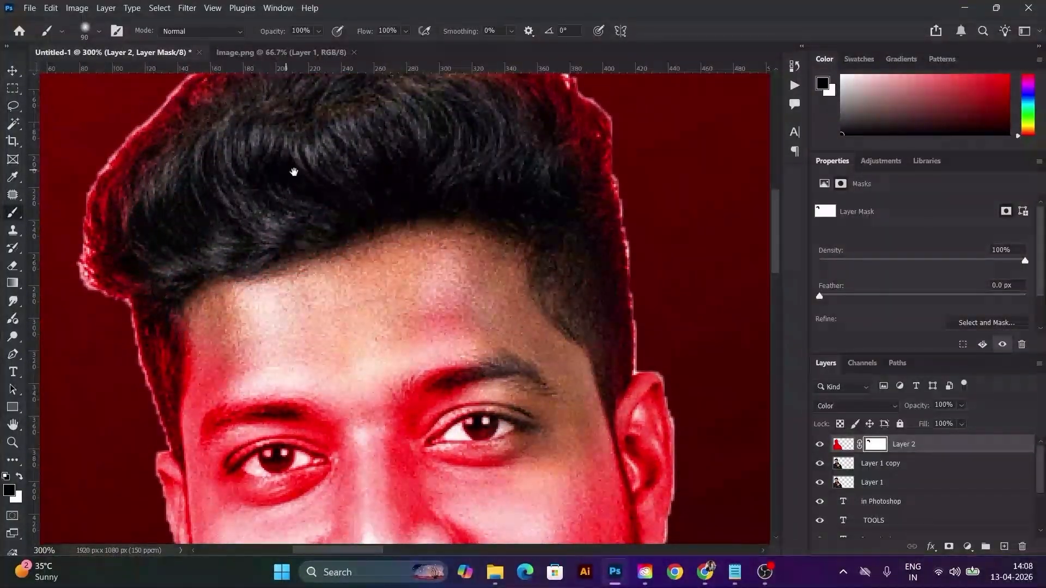
{"action": "left_click_drag", "start_coordinate": [292, 171], "coordinate": [320, 319]}
Step: Mask the red tint off the man's eyes, nose, cheeks, mouth and beard
{"action": "key", "text": "space"}
{"action": "left_click_drag", "start_coordinate": [538, 439], "coordinate": [490, 156]}
{"action": "mouse_move", "coordinate": [437, 415]}
{"action": "left_mouse_down"}
{"action": "mouse_move", "coordinate": [250, 240]}
{"action": "mouse_move", "coordinate": [331, 367]}
{"action": "left_mouse_up"}
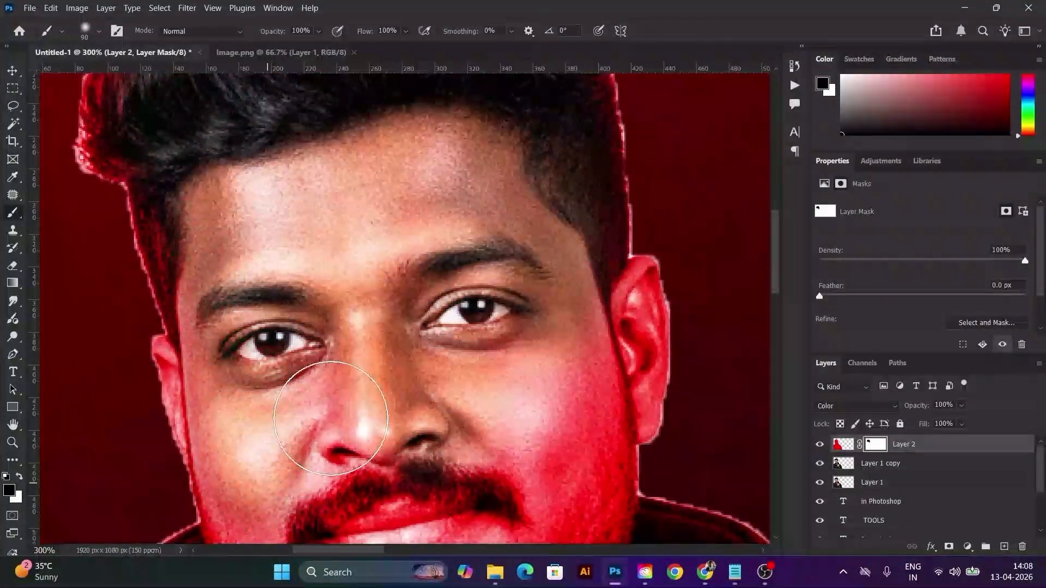
{"action": "key", "text": "space"}
{"action": "left_click_drag", "start_coordinate": [302, 513], "coordinate": [307, 333]}
{"action": "mouse_move", "coordinate": [321, 350]}
{"action": "left_mouse_down"}
{"action": "mouse_move", "coordinate": [331, 416]}
{"action": "mouse_move", "coordinate": [236, 479]}
{"action": "mouse_move", "coordinate": [460, 292]}
{"action": "mouse_move", "coordinate": [554, 390]}
{"action": "mouse_move", "coordinate": [409, 513]}
{"action": "left_mouse_up"}
{"action": "scroll", "coordinate": [545, 338], "scroll_direction": "up", "scroll_amount": 3}
Step: Mask the red tint off the inner ear and the sides of the face with a smaller brush, keeping the outer edges red
{"action": "key", "text": "bracketleft"}
{"action": "key", "text": "bracketleft"}
{"action": "key", "text": "bracketleft"}
{"action": "key", "text": "bracketleft"}
{"action": "key", "text": "bracketleft"}
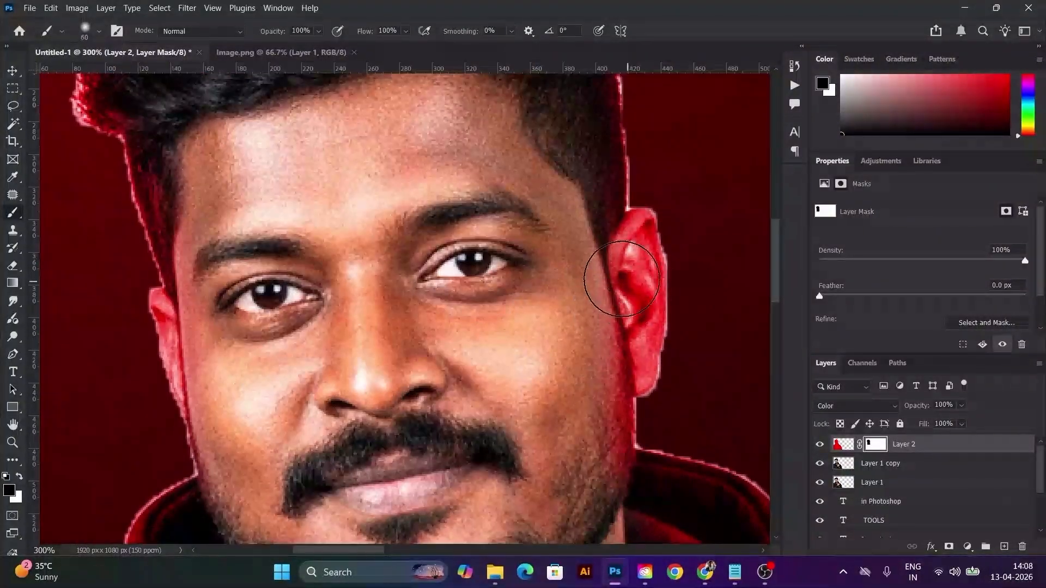
{"action": "scroll", "coordinate": [207, 303], "scroll_direction": "down", "scroll_amount": 5}
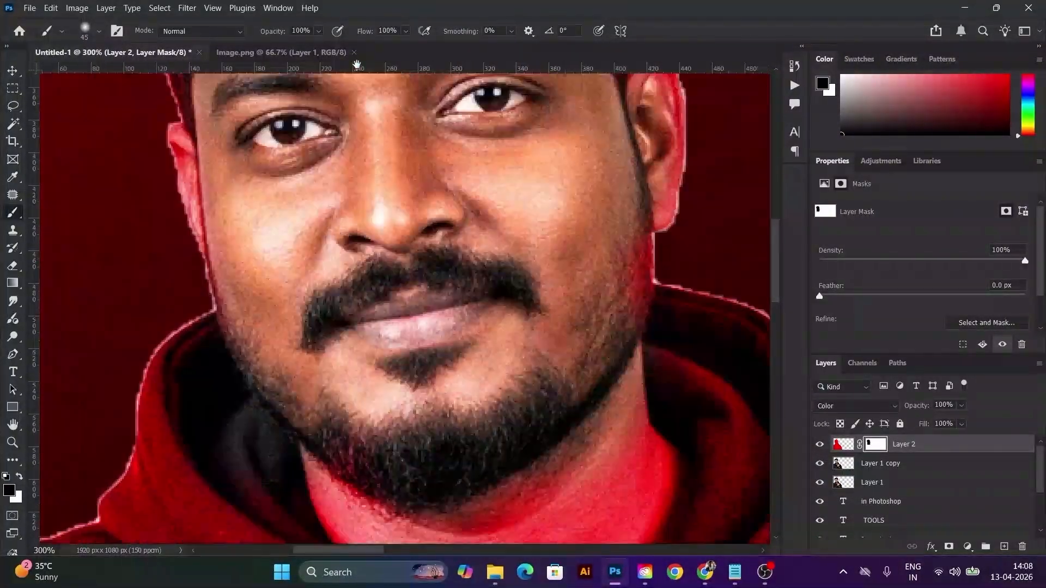
Step: Mask the red tint off the neck, hand and middle of the hoodie with a brush of up to 150 px, keeping the shoulder edges red
{"action": "scroll", "coordinate": [363, 309], "scroll_direction": "down", "scroll_amount": 4}
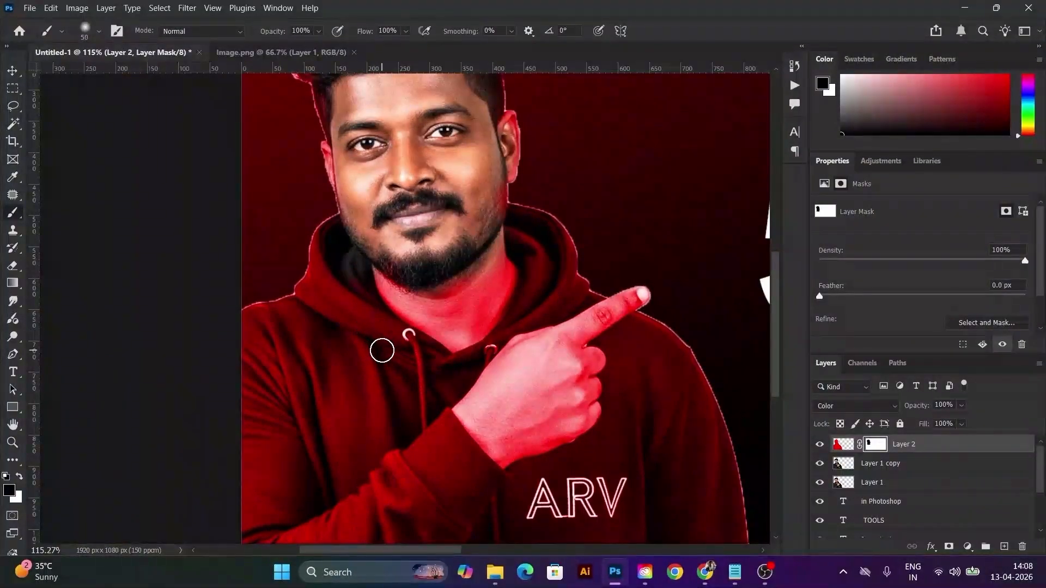
{"action": "key", "text": "bracketright"}
{"action": "mouse_move", "coordinate": [377, 308]}
{"action": "left_mouse_down"}
{"action": "mouse_move", "coordinate": [348, 334]}
{"action": "mouse_move", "coordinate": [367, 479]}
{"action": "mouse_move", "coordinate": [281, 555]}
{"action": "mouse_move", "coordinate": [278, 439]}
{"action": "mouse_move", "coordinate": [502, 305]}
{"action": "mouse_move", "coordinate": [409, 432]}
{"action": "mouse_move", "coordinate": [559, 361]}
{"action": "mouse_move", "coordinate": [660, 463]}
{"action": "left_mouse_up"}
{"action": "left_click_drag", "start_coordinate": [659, 524], "coordinate": [584, 483]}
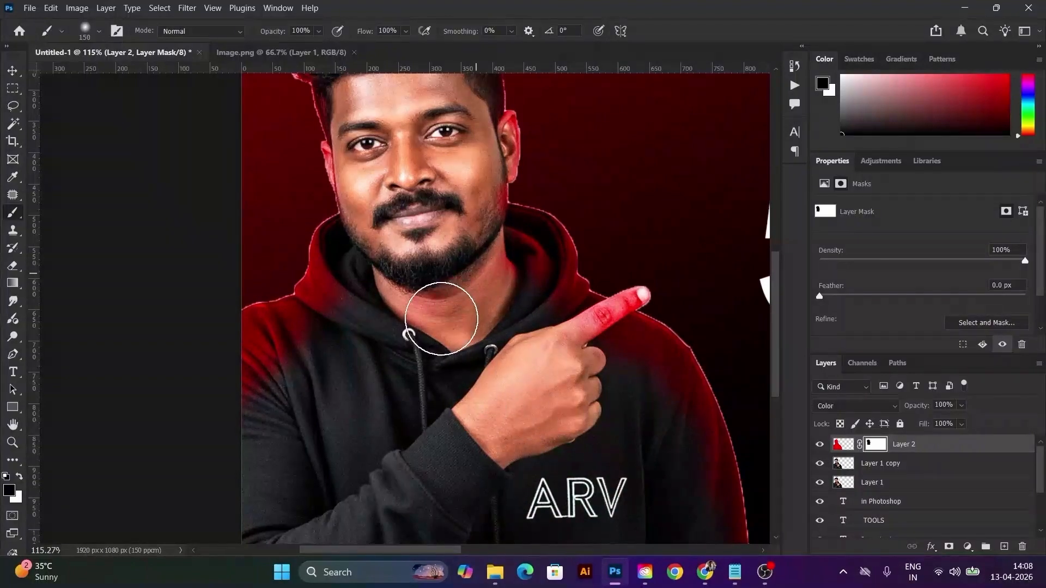
{"action": "key", "text": "x"}
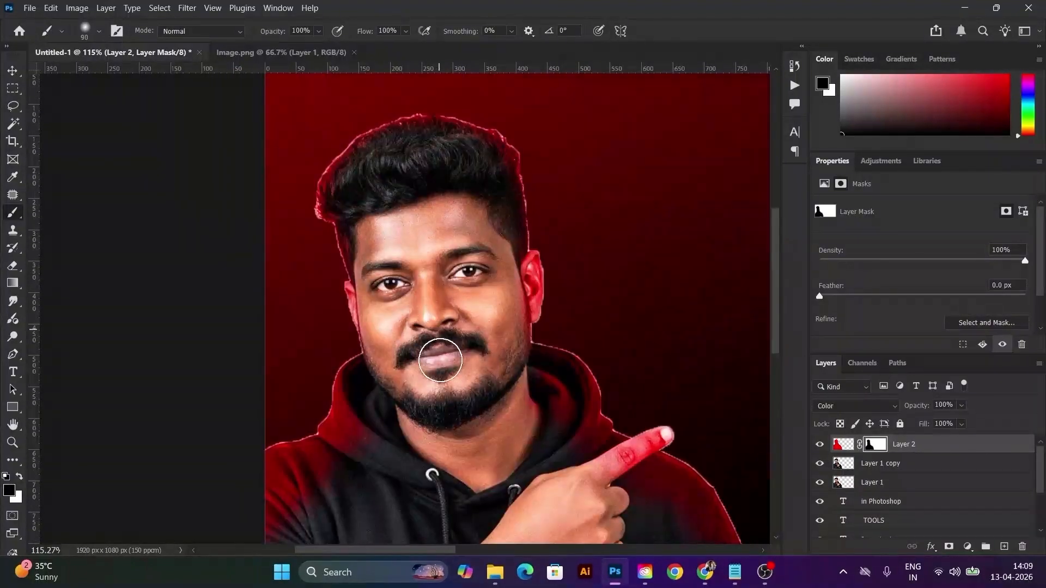
Step: Load the duplicated photo layer's outline as a selection and add a new layer above the red tint layer
{"action": "key", "text": "z"}
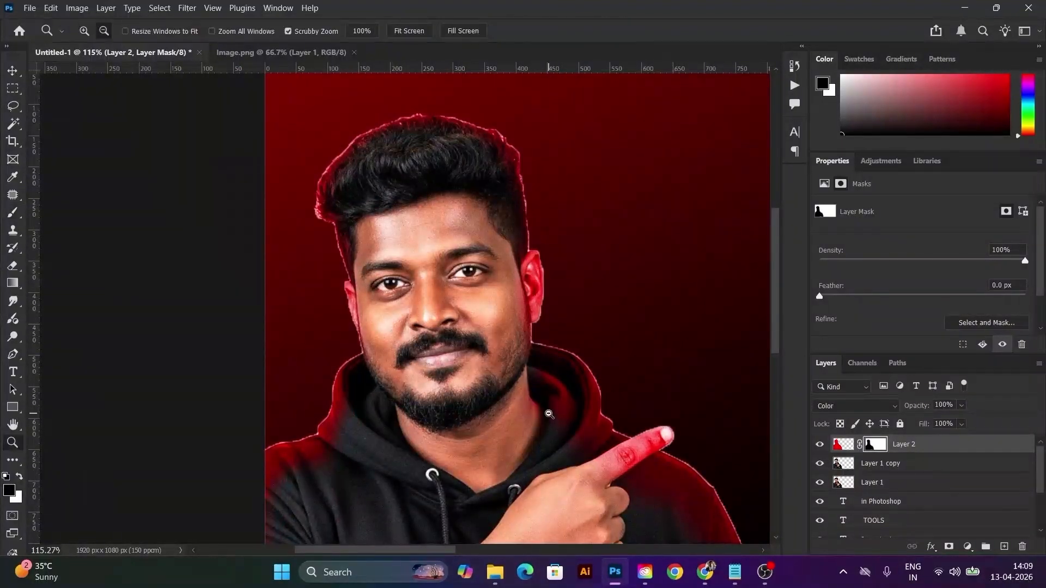
{"action": "left_click", "coordinate": [553, 424], "text": "alt"}
{"action": "left_click_drag", "start_coordinate": [532, 465], "coordinate": [512, 420]}
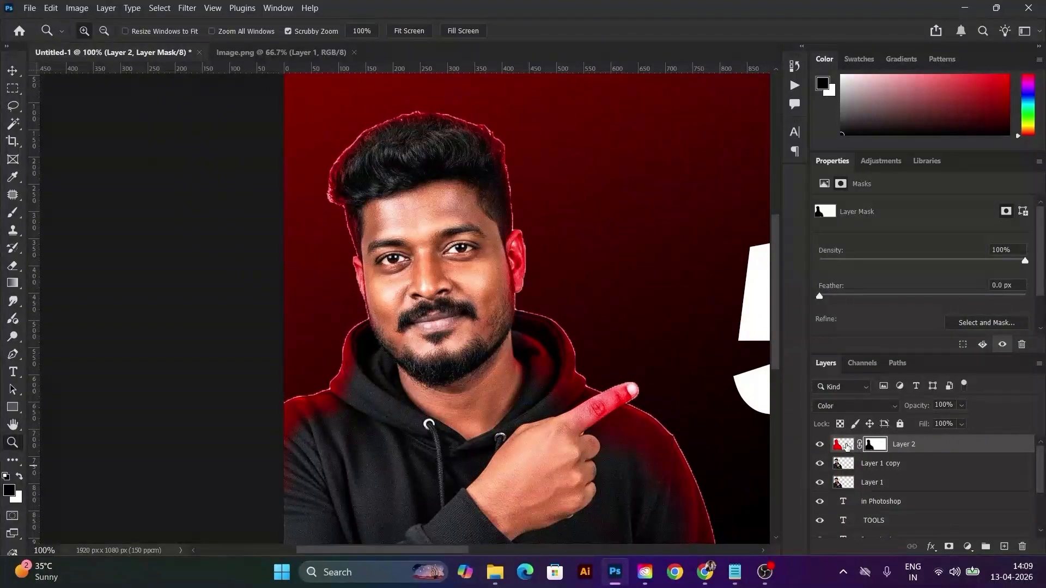
{"action": "left_click", "coordinate": [846, 464], "text": "ctrl"}
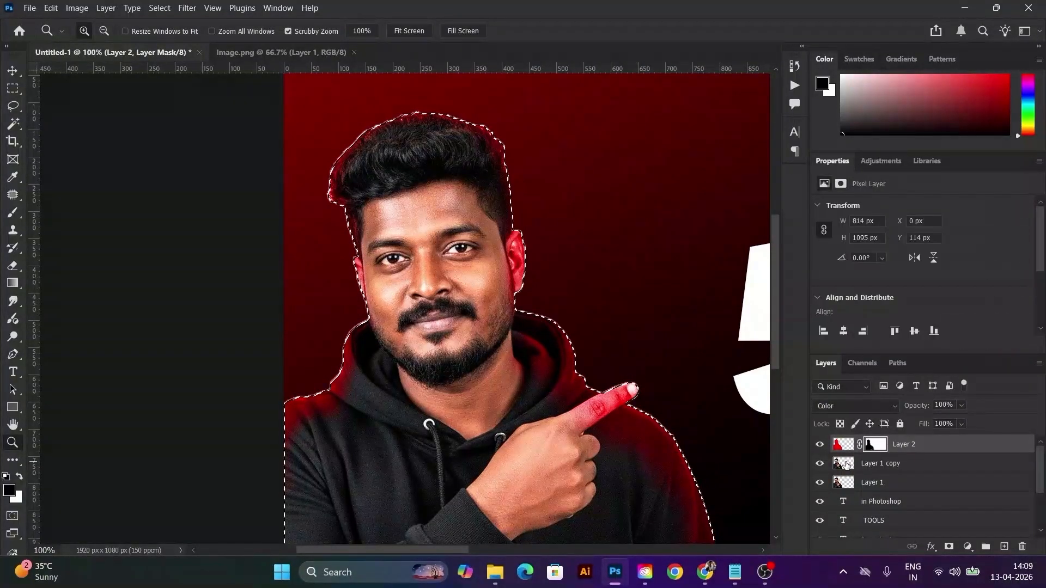
{"action": "left_click", "coordinate": [1004, 546]}
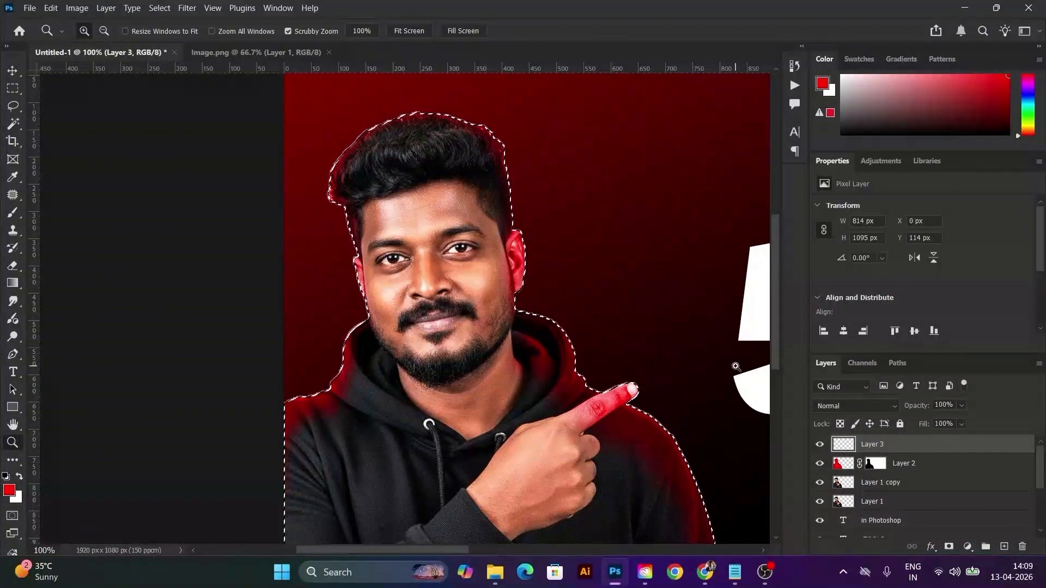
Step: Stroke the man's selected outline with a 5 px red centred line on the new layer, and deselect it
{"action": "key", "text": "m"}
{"action": "right_click", "coordinate": [478, 178]}
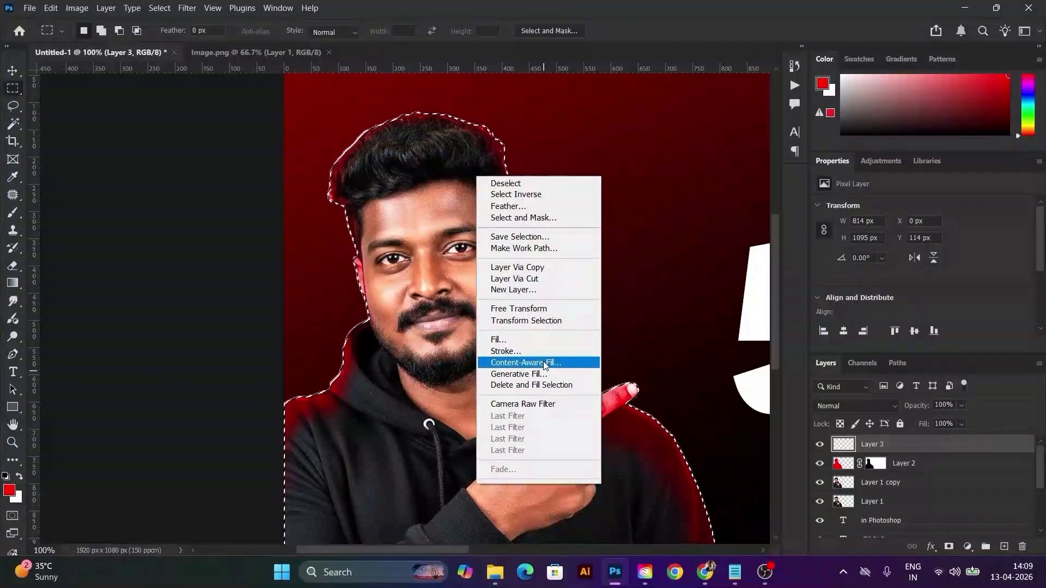
{"action": "left_click", "coordinate": [505, 351]}
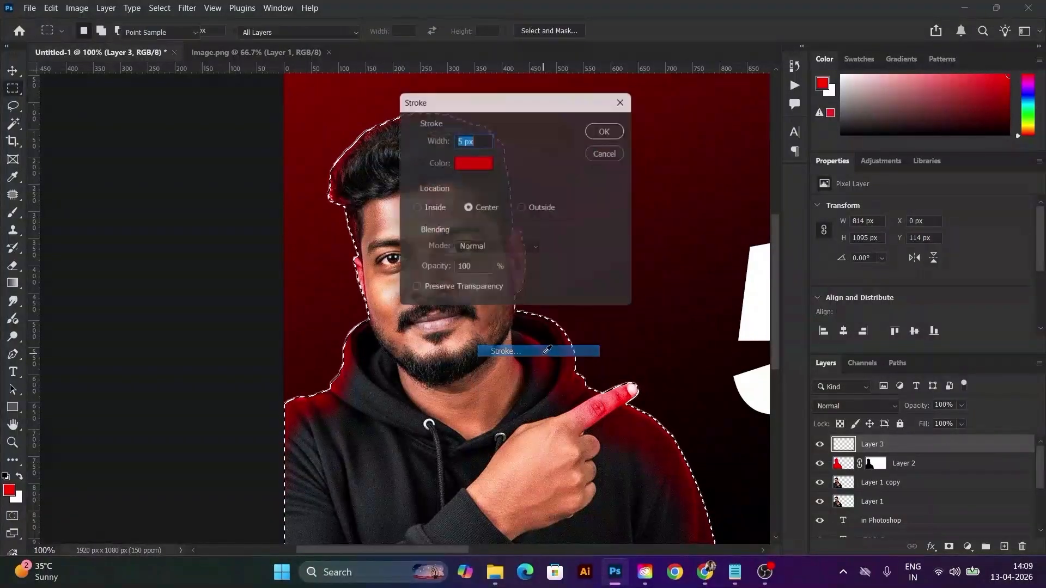
{"action": "left_click", "coordinate": [612, 128]}
{"action": "key", "text": "ctrl+d"}
{"action": "key", "text": "z"}
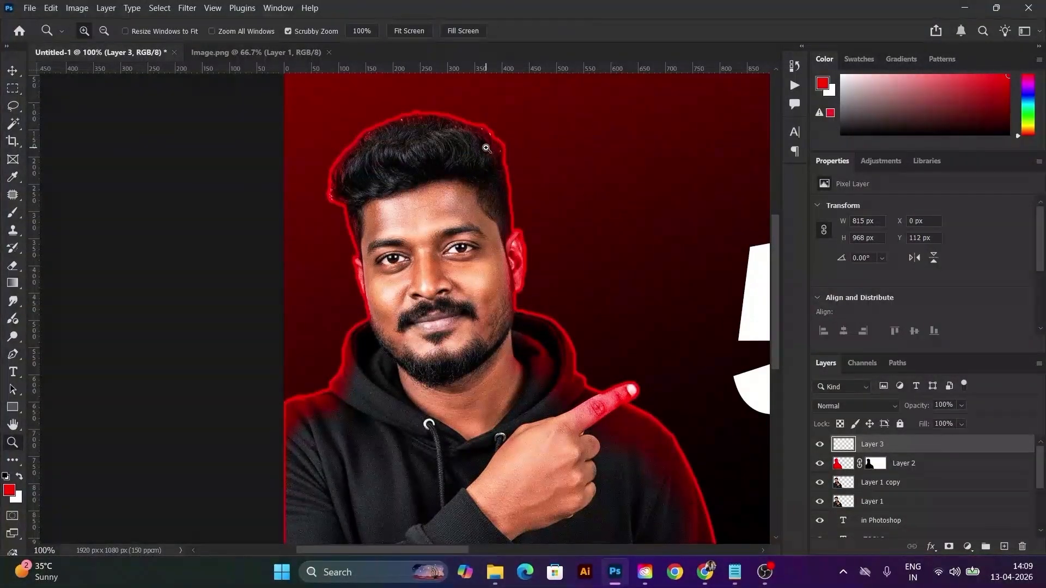
{"action": "left_click", "coordinate": [486, 148]}
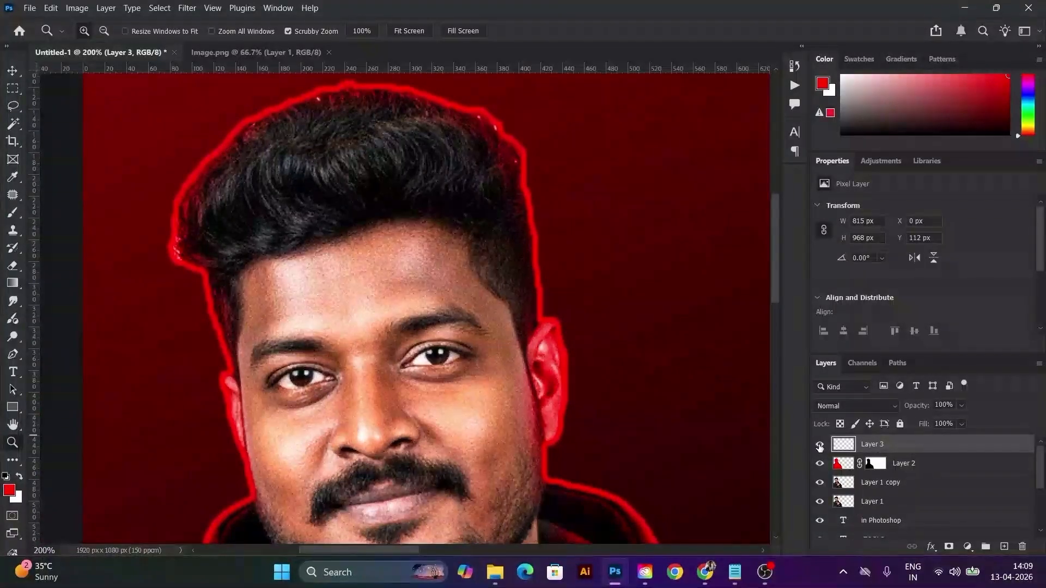
{"action": "left_click", "coordinate": [819, 445]}
{"action": "left_click", "coordinate": [819, 445]}
Step: Smudge the red outline inward along the hair and temple above the pointing-side ear with a 9 px Smudge brush at 48% strength
{"action": "mouse_move", "coordinate": [452, 170]}
{"action": "left_mouse_down"}
{"action": "mouse_move", "coordinate": [458, 190]}
{"action": "mouse_move", "coordinate": [469, 161]}
{"action": "mouse_move", "coordinate": [472, 189]}
{"action": "left_mouse_up"}
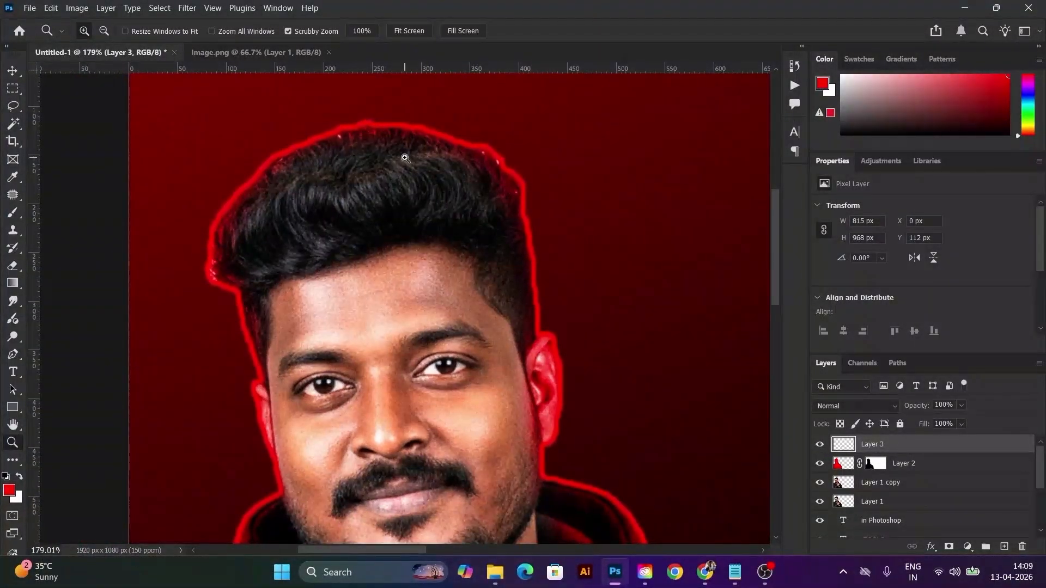
{"action": "left_click_drag", "start_coordinate": [10, 320], "coordinate": [63, 331]}
{"action": "left_click", "coordinate": [99, 31]}
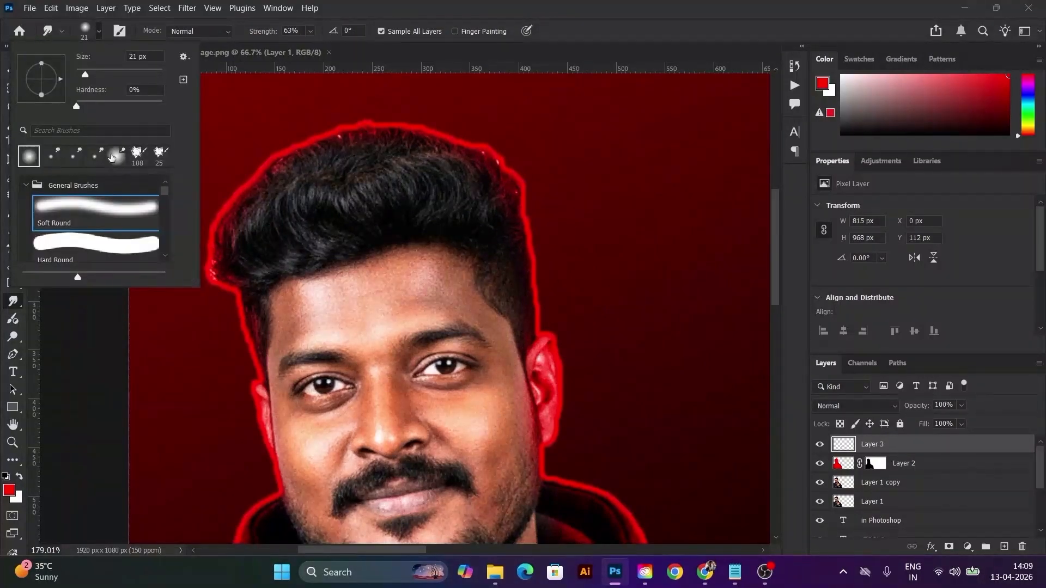
{"action": "left_click", "coordinate": [307, 32]}
{"action": "mouse_move", "coordinate": [321, 47]}
{"action": "left_mouse_down"}
{"action": "mouse_move", "coordinate": [298, 45]}
{"action": "mouse_move", "coordinate": [310, 47]}
{"action": "left_mouse_up"}
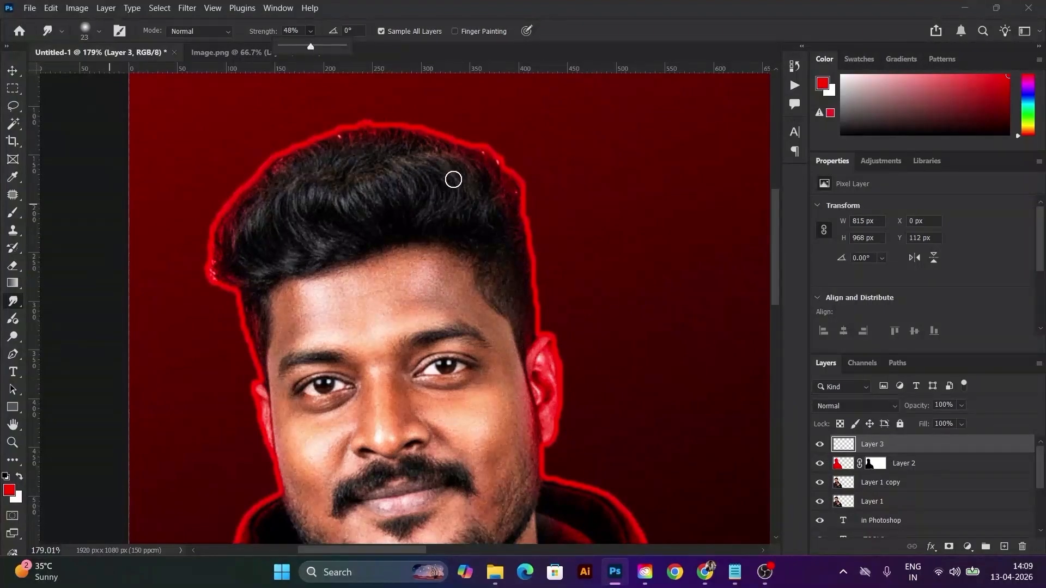
{"action": "scroll", "coordinate": [454, 179], "scroll_direction": "up", "scroll_amount": 5}
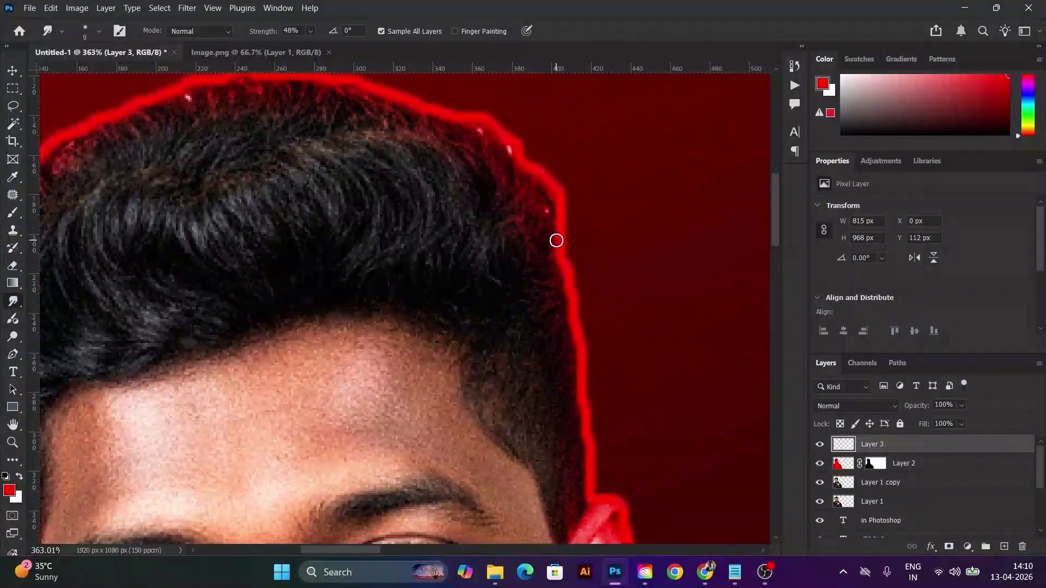
{"action": "scroll", "coordinate": [511, 316], "scroll_direction": "down", "scroll_amount": 3}
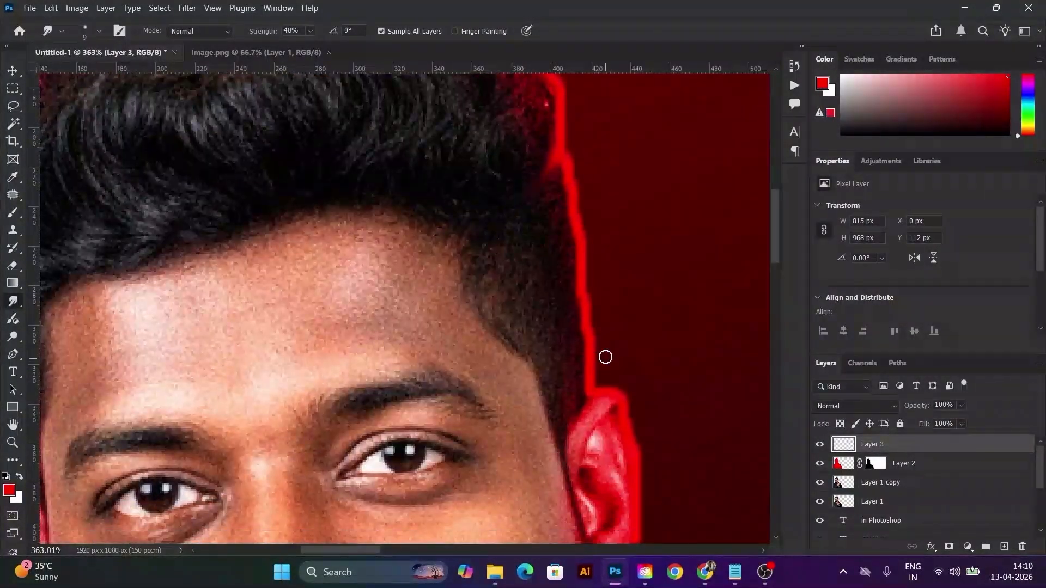
{"action": "scroll", "coordinate": [598, 362], "scroll_direction": "down", "scroll_amount": 6}
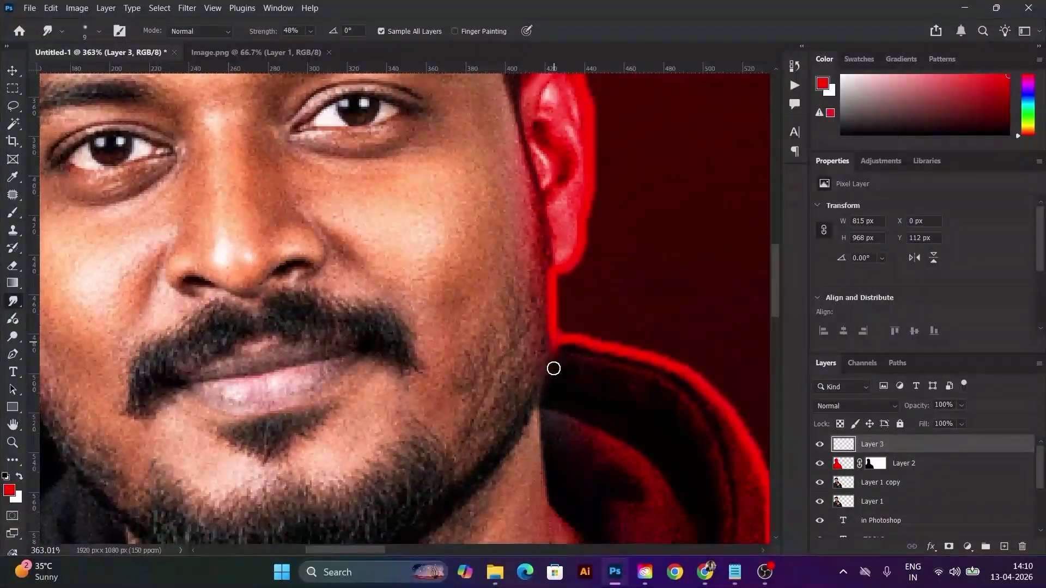
Step: Smudge the red outline into the hoodie folds along the pointing-side hood, shoulder and sleeve
{"action": "left_click_drag", "start_coordinate": [587, 386], "coordinate": [502, 217]}
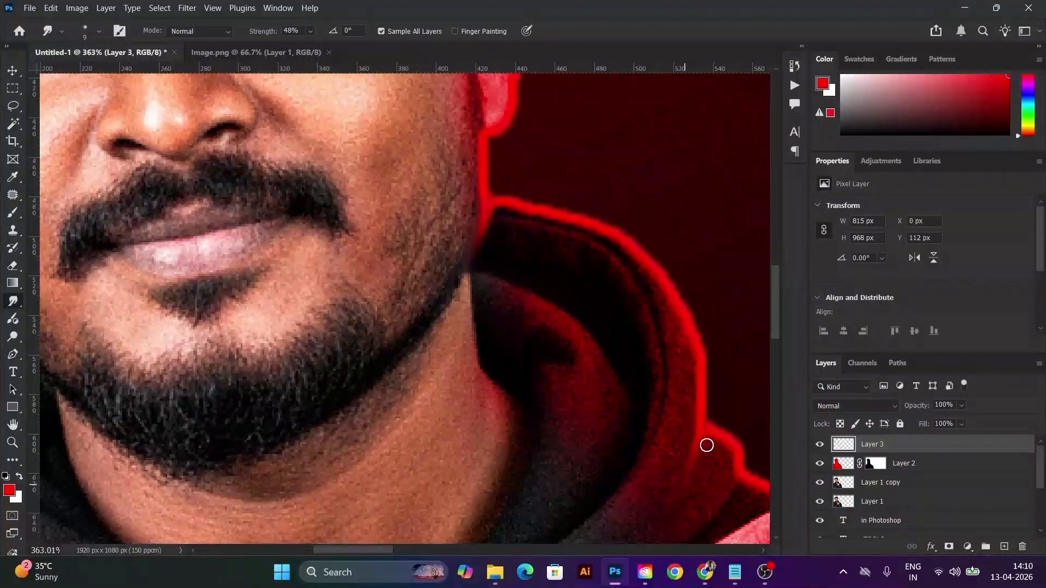
{"action": "left_click_drag", "start_coordinate": [707, 445], "coordinate": [619, 296]}
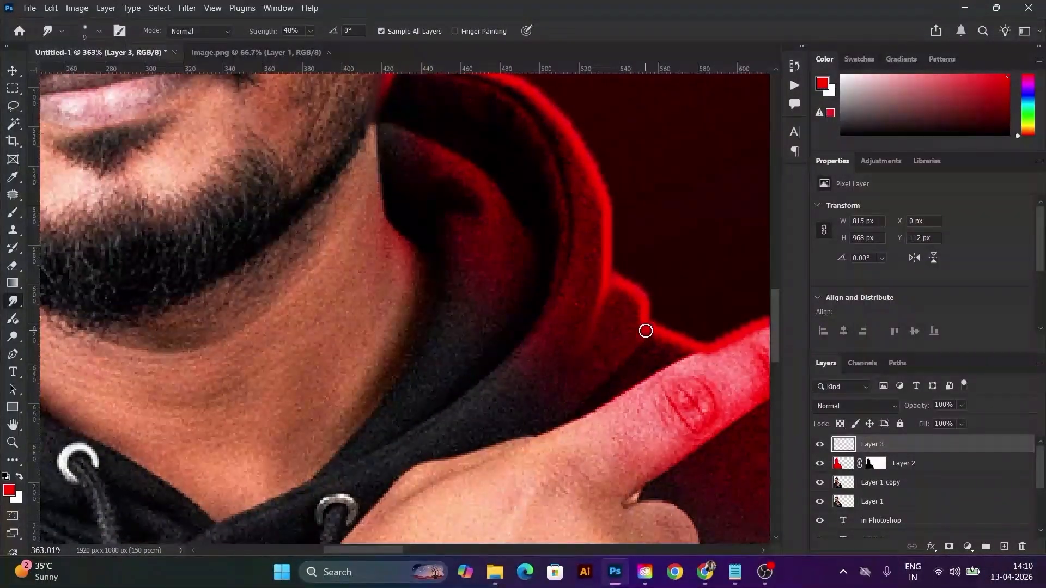
{"action": "mouse_move", "coordinate": [656, 362]}
{"action": "left_mouse_down"}
{"action": "mouse_move", "coordinate": [556, 345]}
{"action": "mouse_move", "coordinate": [463, 299]}
{"action": "left_mouse_up"}
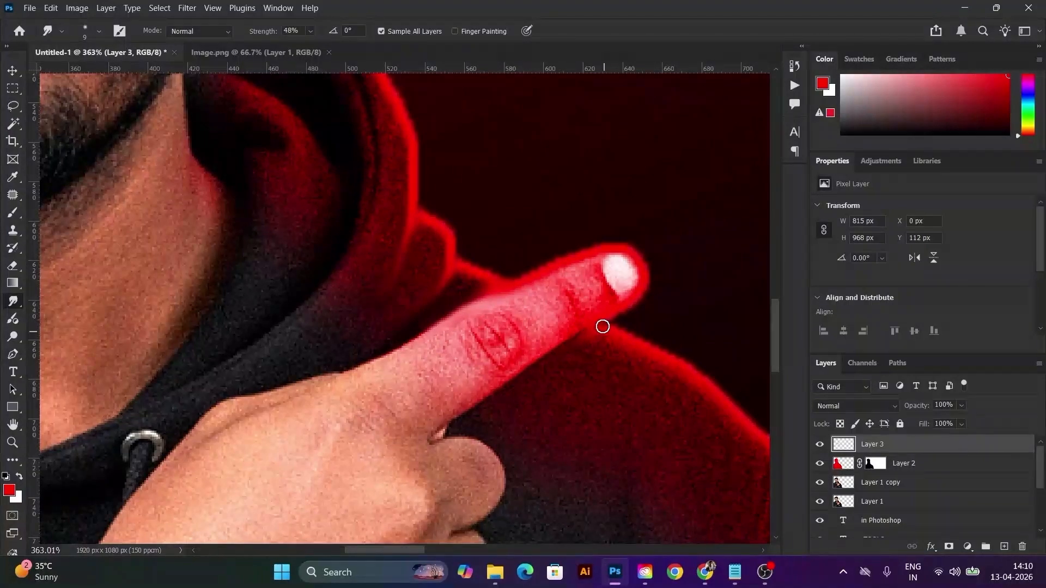
{"action": "scroll", "coordinate": [478, 270], "scroll_direction": "right", "scroll_amount": 7}
{"action": "scroll", "coordinate": [478, 270], "scroll_direction": "down", "scroll_amount": 4}
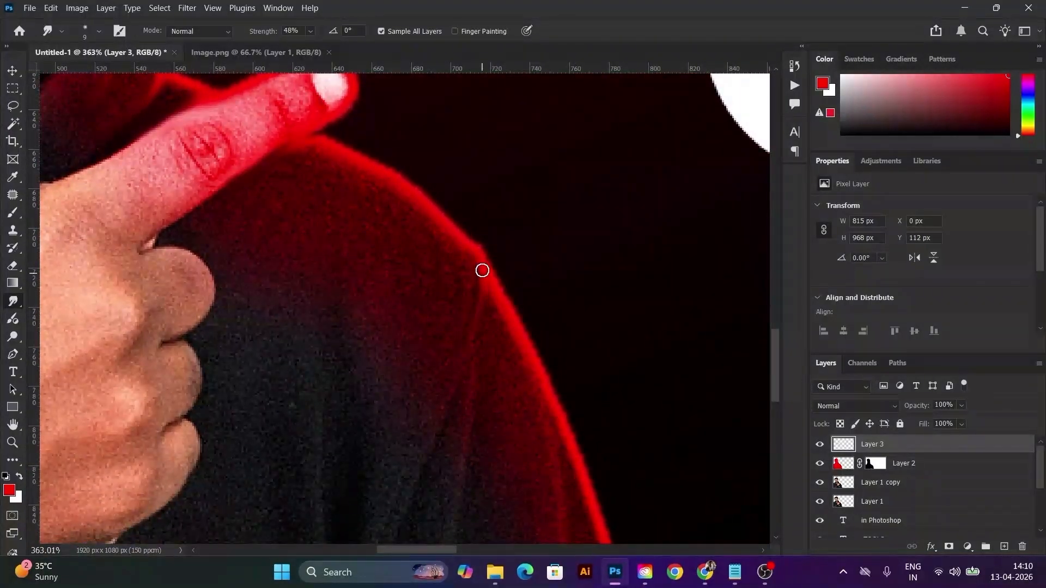
{"action": "scroll", "coordinate": [466, 410], "scroll_direction": "down", "scroll_amount": 5}
{"action": "scroll", "coordinate": [467, 410], "scroll_direction": "right", "scroll_amount": 1}
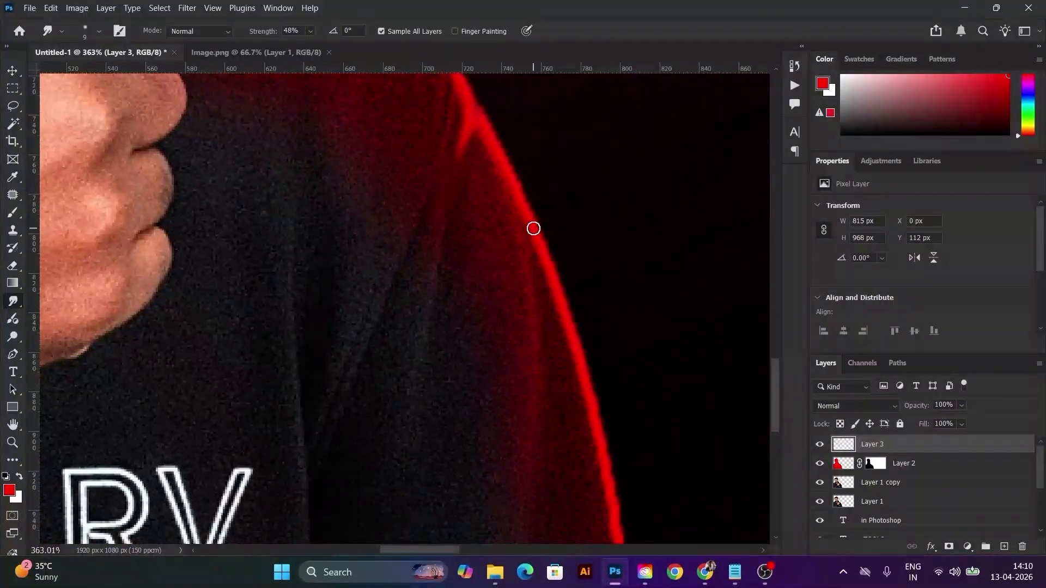
Step: Smudge the red outline inward along the jaw, hood and shoulder on the side opposite the pointing finger
{"action": "key", "text": "z"}
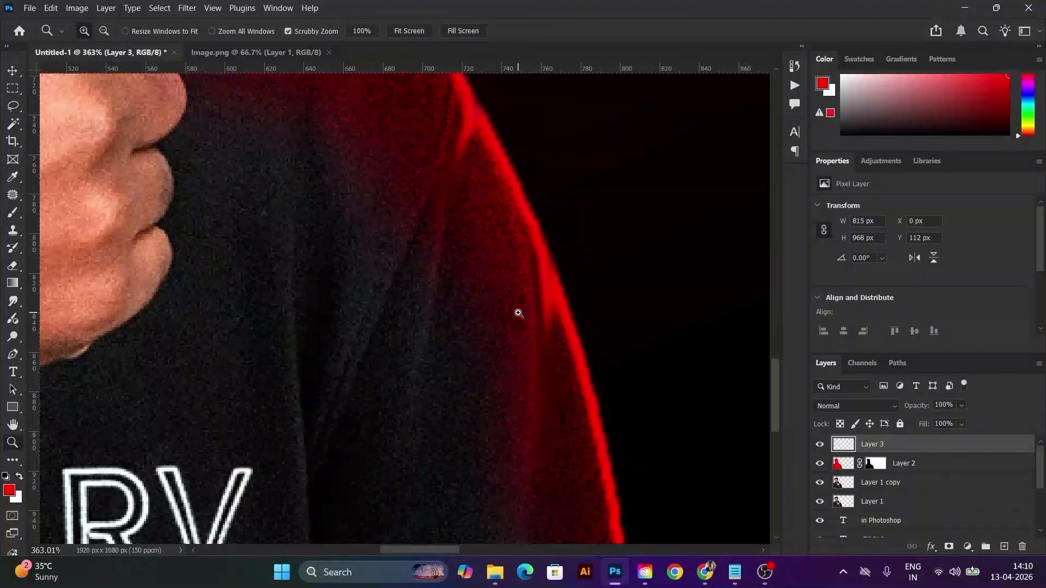
{"action": "left_click", "coordinate": [517, 312], "text": "alt"}
{"action": "left_click", "coordinate": [517, 312], "text": "alt"}
{"action": "left_click", "coordinate": [517, 312], "text": "alt"}
{"action": "mouse_move", "coordinate": [238, 160]}
{"action": "left_mouse_down"}
{"action": "mouse_move", "coordinate": [325, 221]}
{"action": "mouse_move", "coordinate": [331, 371]}
{"action": "left_mouse_up"}
{"action": "left_click", "coordinate": [312, 201]}
{"action": "left_click", "coordinate": [312, 201]}
{"action": "left_click", "coordinate": [13, 301]}
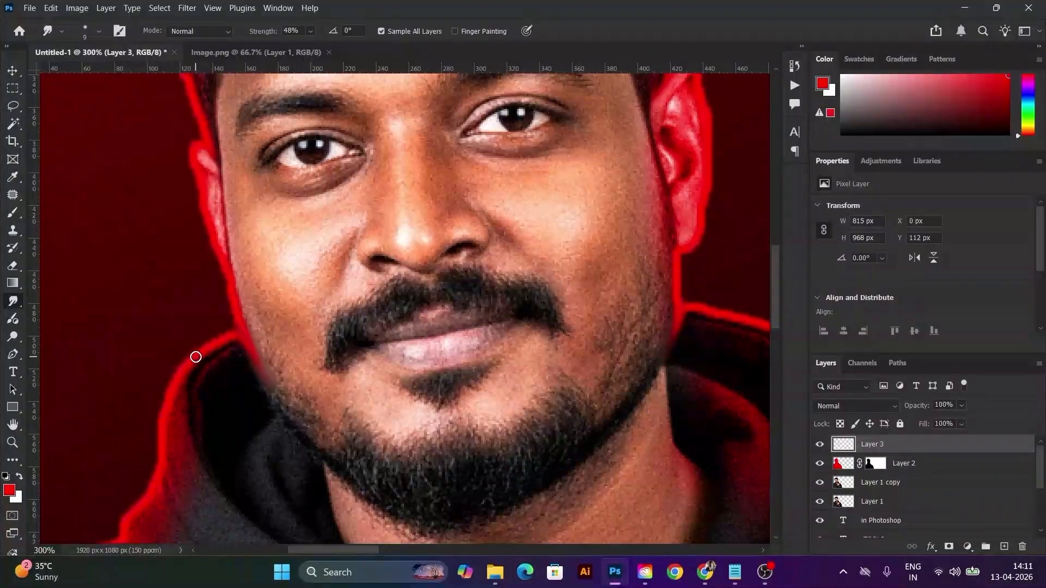
{"action": "left_click_drag", "start_coordinate": [211, 456], "coordinate": [241, 309]}
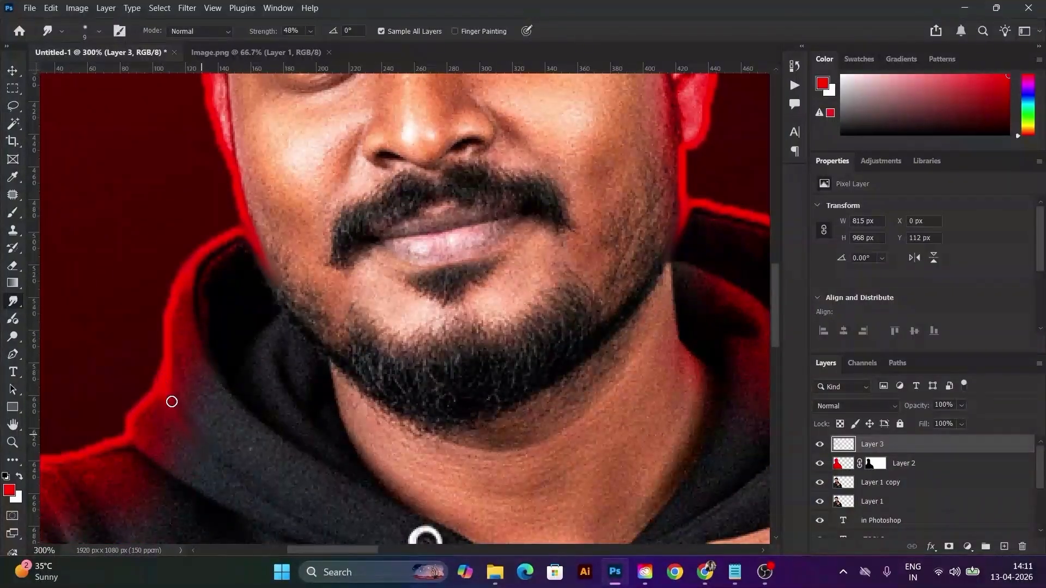
{"action": "left_click_drag", "start_coordinate": [196, 294], "coordinate": [289, 432]}
{"action": "left_click_drag", "start_coordinate": [435, 363], "coordinate": [430, 395]}
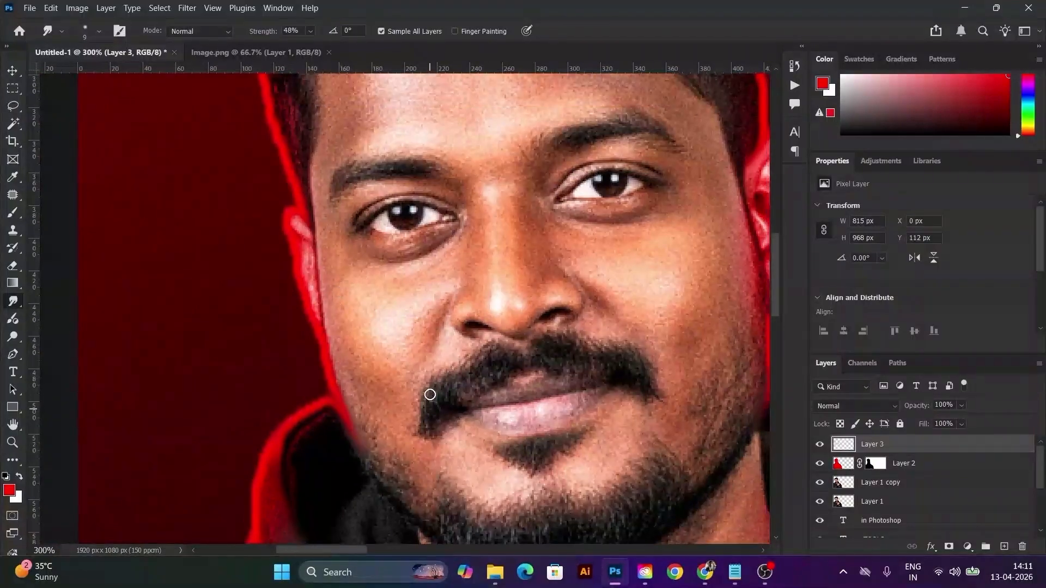
{"action": "left_click_drag", "start_coordinate": [485, 457], "coordinate": [503, 167]}
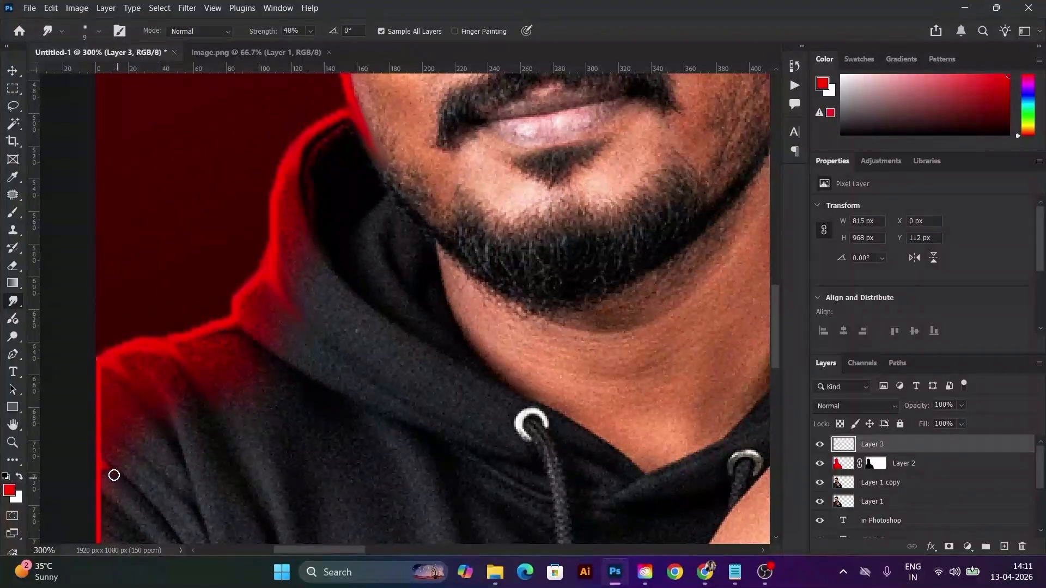
Step: Blend the red outline into the hair and the hood fold beside the pointing finger with the Smudge tool
{"action": "scroll", "coordinate": [358, 306], "scroll_direction": "up", "scroll_amount": 10}
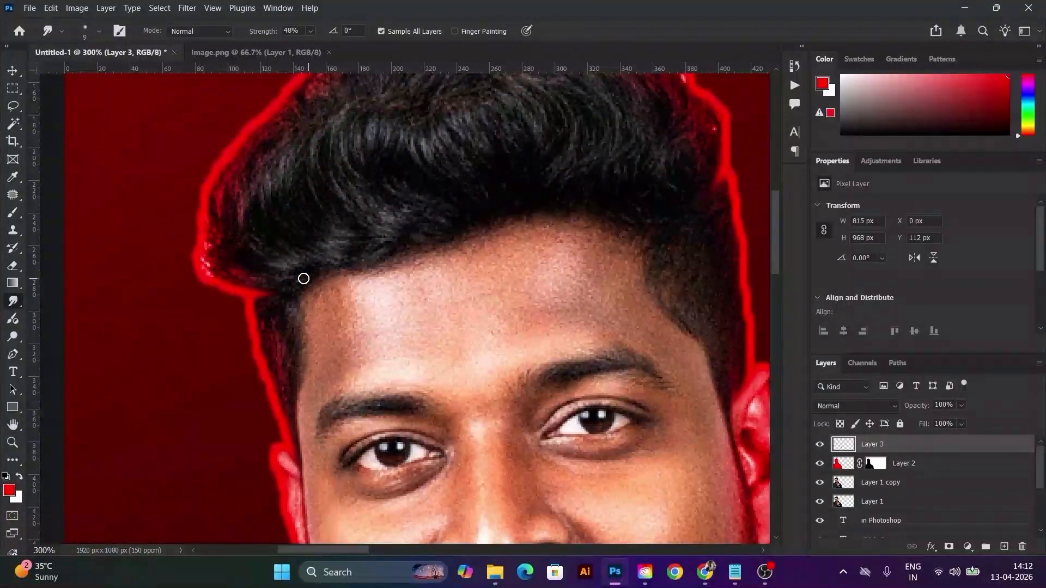
{"action": "left_click_drag", "start_coordinate": [336, 150], "coordinate": [301, 252]}
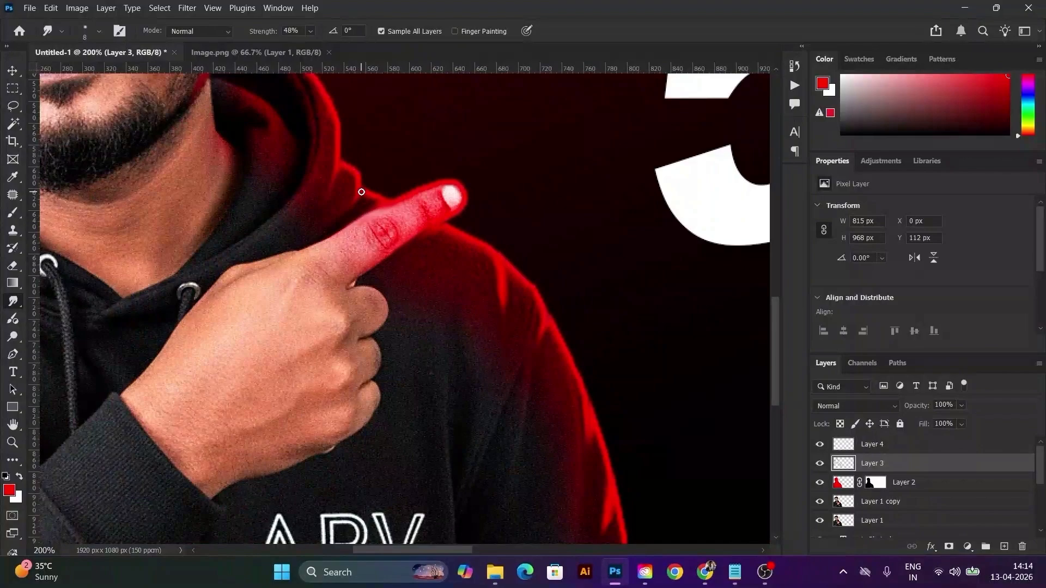
{"action": "key", "text": "b"}
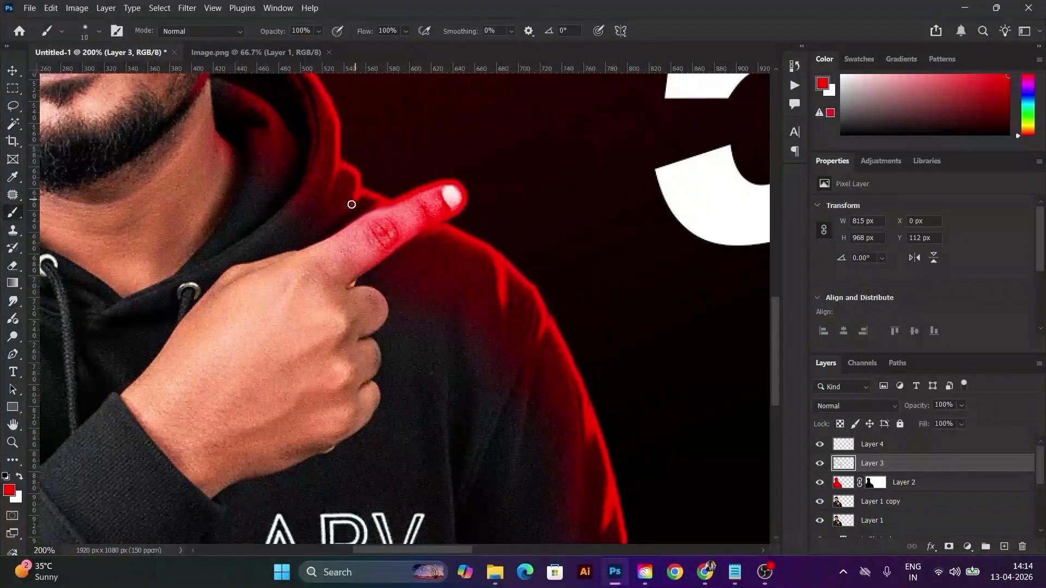
{"action": "left_click", "coordinate": [11, 305]}
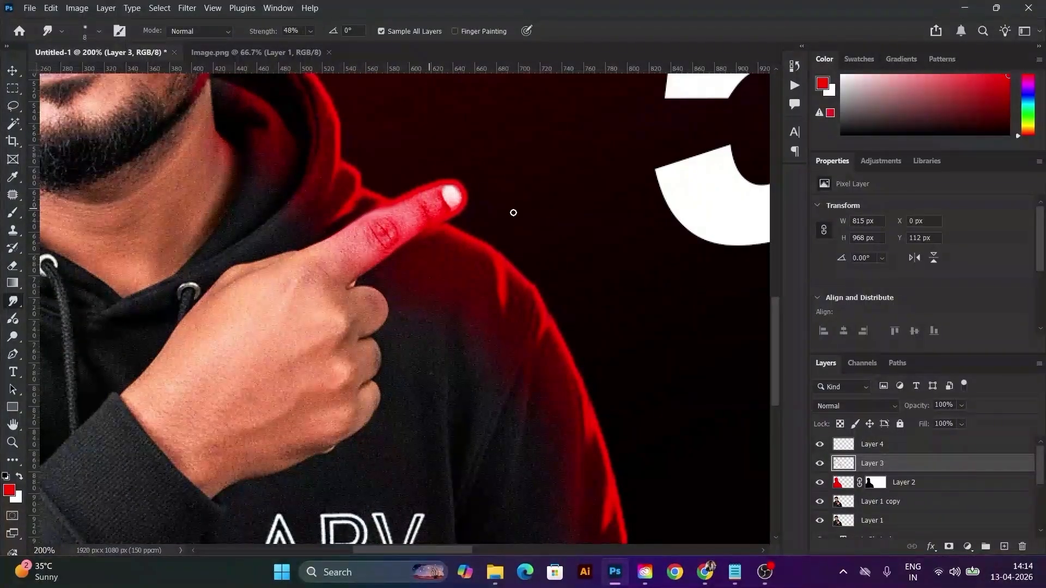
{"action": "left_click_drag", "start_coordinate": [305, 132], "coordinate": [399, 255]}
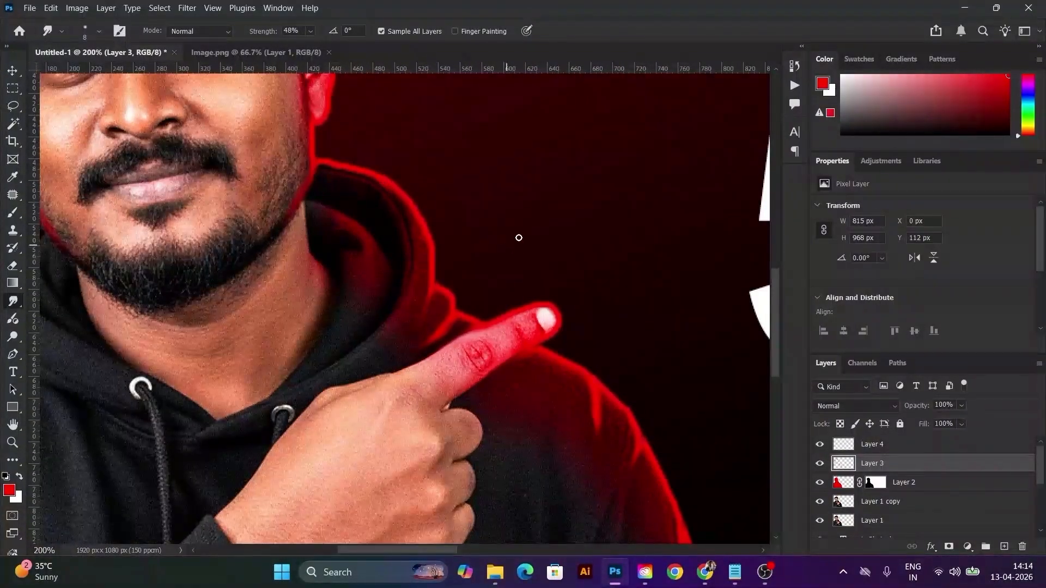
Step: Add a background layer and darken the gradient behind the man and headline with black, keeping faint red at the upper corners
{"action": "key", "text": "ctrl+0"}
{"action": "key", "text": "z"}
{"action": "left_click", "coordinate": [538, 291], "text": "alt"}
{"action": "left_click", "coordinate": [538, 291], "text": "alt"}
{"action": "key", "text": "ctrl+shift+n"}
{"action": "left_click", "coordinate": [674, 298]}
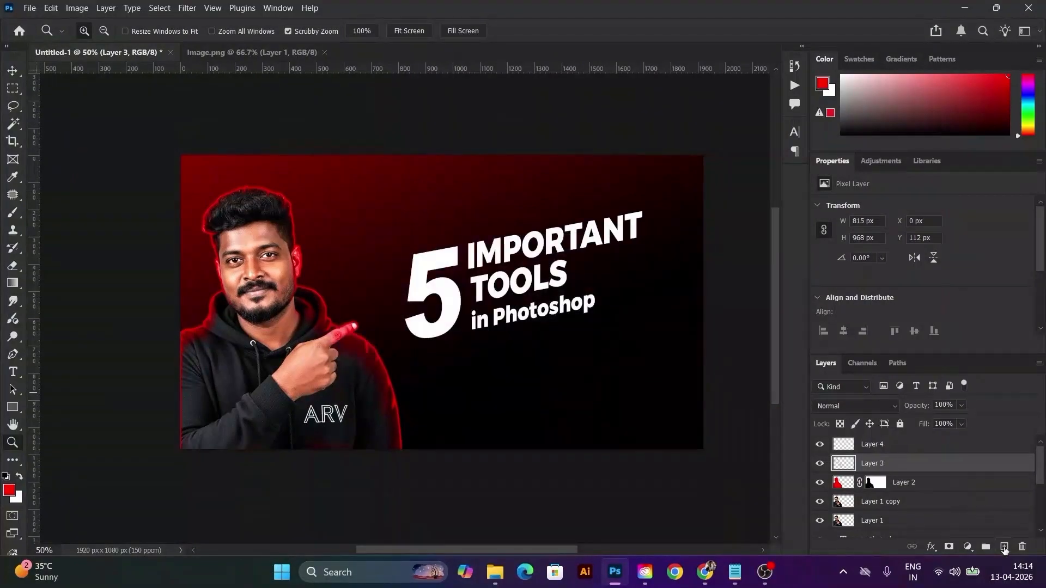
{"action": "scroll", "coordinate": [926, 490], "scroll_direction": "down", "scroll_amount": 3}
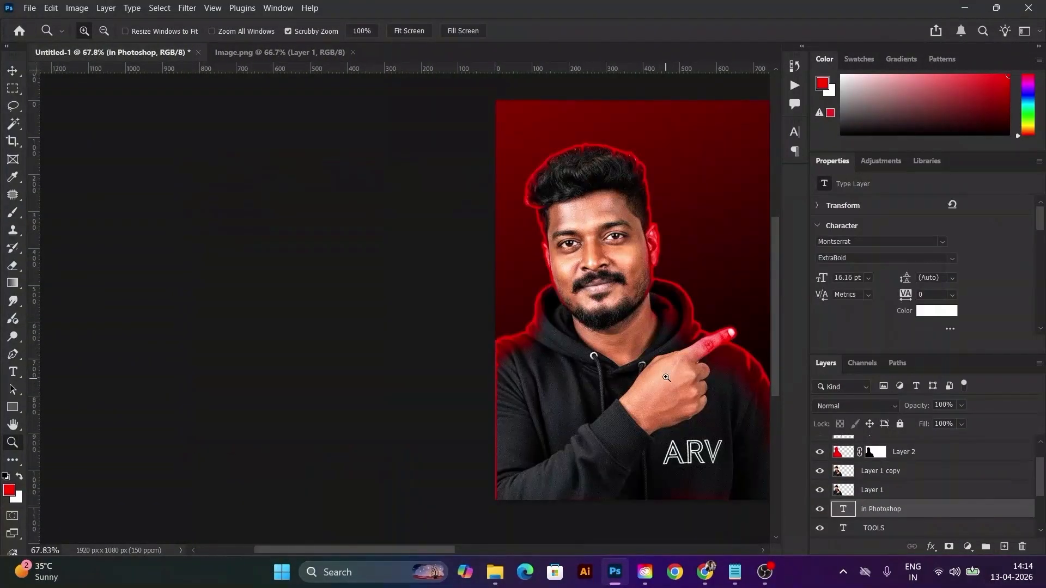
{"action": "left_click_drag", "start_coordinate": [466, 290], "coordinate": [140, 275]}
{"action": "scroll", "coordinate": [430, 281], "scroll_direction": "down", "scroll_amount": 5}
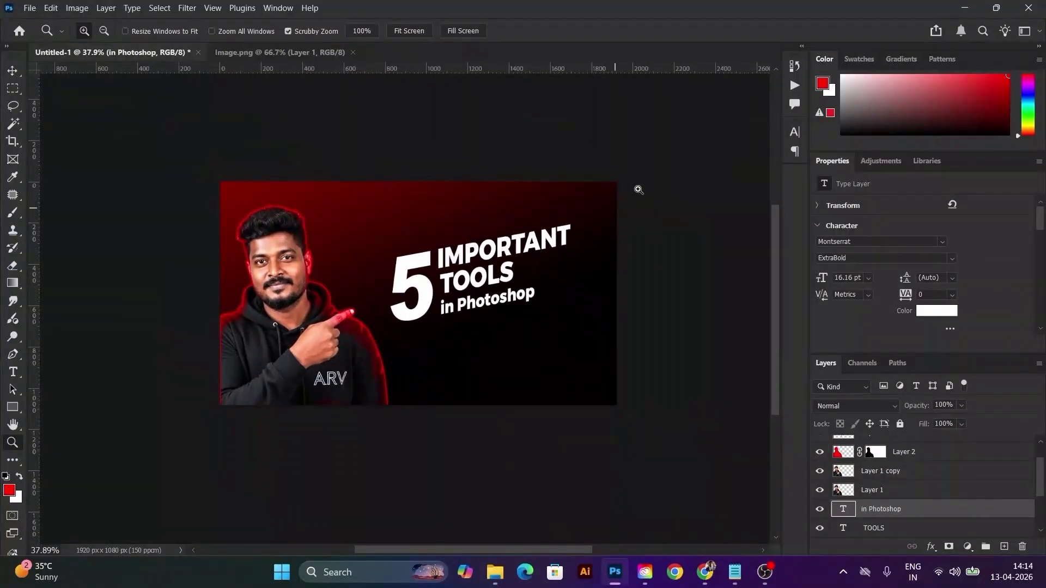
{"action": "key", "text": "b"}
{"action": "key", "text": "ctrl+shift+alt+n"}
{"action": "key", "text": "d"}
{"action": "mouse_move", "coordinate": [299, 199]}
{"action": "left_mouse_down"}
{"action": "mouse_move", "coordinate": [419, 186]}
{"action": "mouse_move", "coordinate": [414, 253]}
{"action": "mouse_move", "coordinate": [309, 348]}
{"action": "left_mouse_up"}
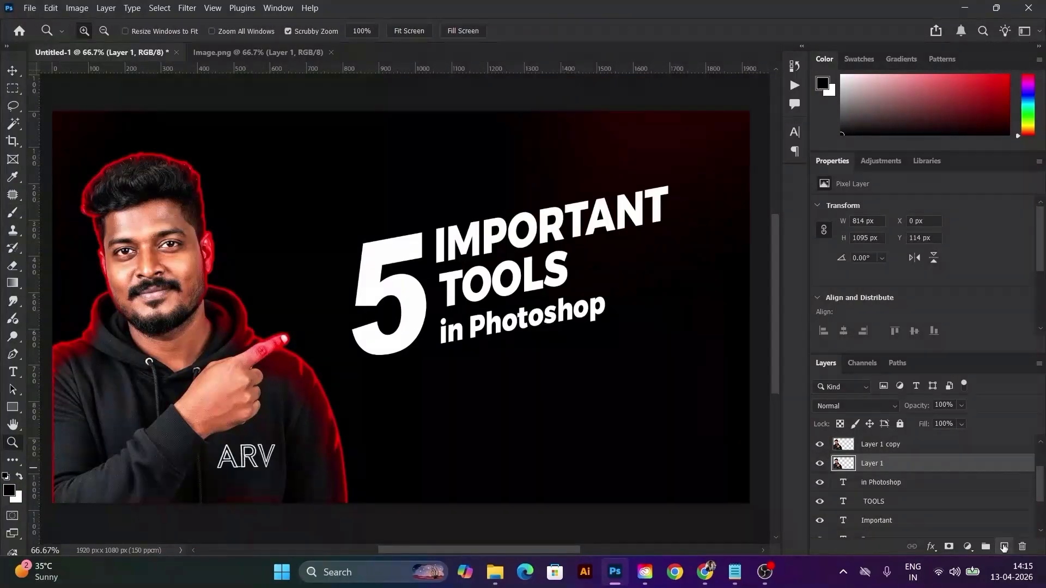
Step: Add a layer directly beneath the man's photo layers and paint a soft red glow around his head and shoulders
{"action": "left_click", "coordinate": [1004, 547]}
{"action": "left_click_drag", "start_coordinate": [921, 464], "coordinate": [915, 494]}
{"action": "left_click_drag", "start_coordinate": [257, 317], "coordinate": [338, 313]}
{"action": "left_click", "coordinate": [10, 489]}
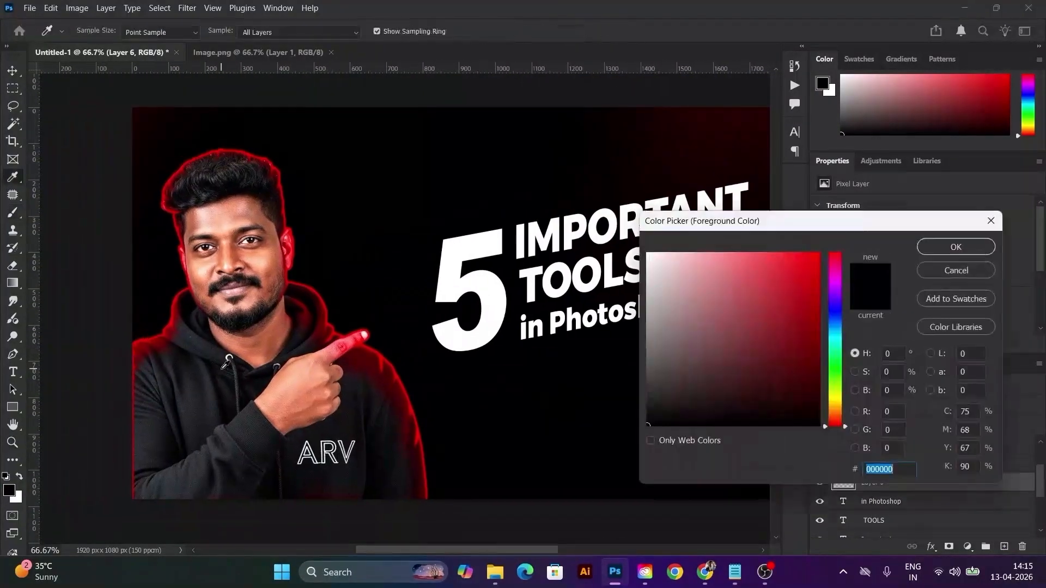
{"action": "left_click", "coordinate": [949, 245]}
{"action": "left_click", "coordinate": [250, 264]}
{"action": "left_click", "coordinate": [242, 222]}
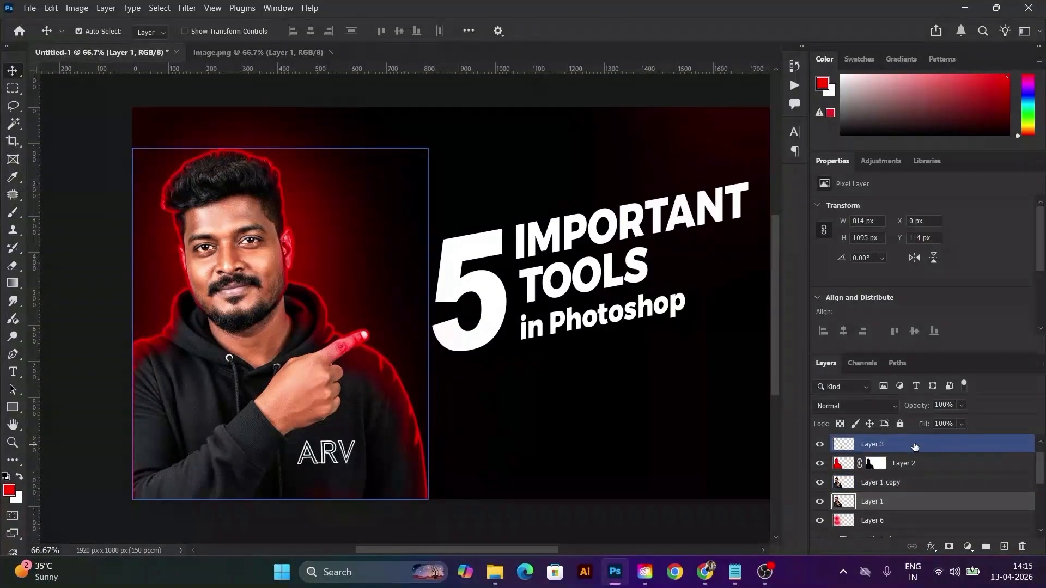
Step: Select the man's photo, tint, outline and glow layers together and scale them proportionally to about 103.83%
{"action": "left_click", "coordinate": [904, 481], "text": "shift"}
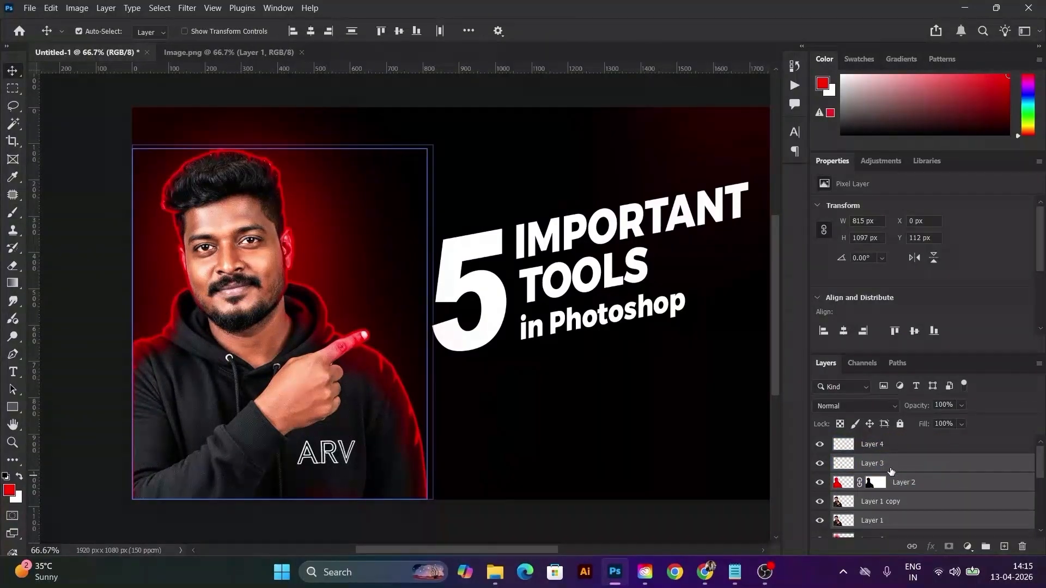
{"action": "left_click", "coordinate": [866, 445]}
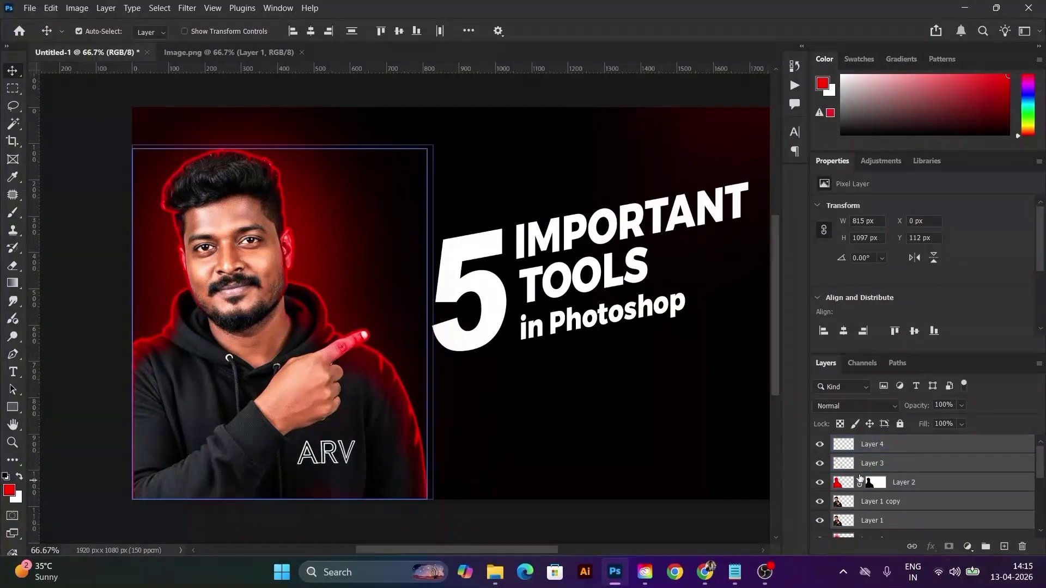
{"action": "key", "text": "ctrl+t"}
{"action": "key", "text": "Return"}
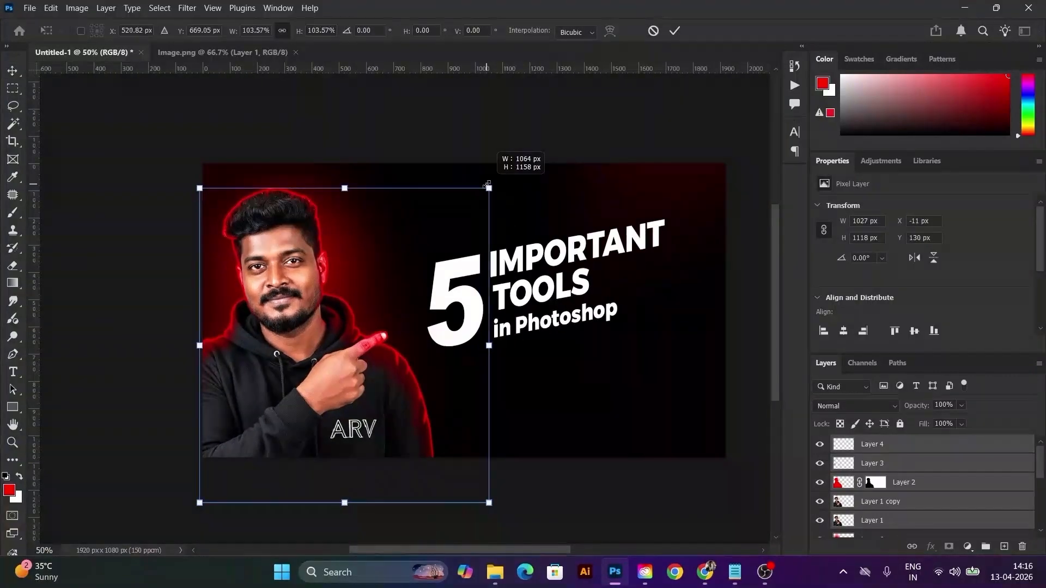
{"action": "left_click_drag", "start_coordinate": [487, 185], "coordinate": [489, 185]}
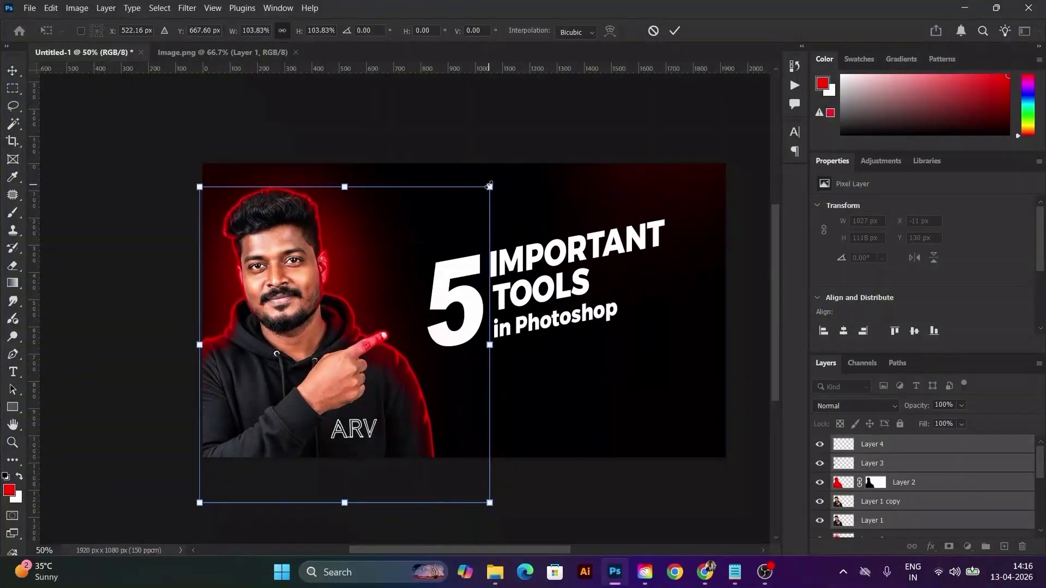
{"action": "key", "text": "Return"}
Step: Add a Gradient Overlay to the number 5, running from orange at the base through yellow to white
{"action": "left_click", "coordinate": [853, 487]}
{"action": "scroll", "coordinate": [490, 329], "scroll_direction": "up", "scroll_amount": 2}
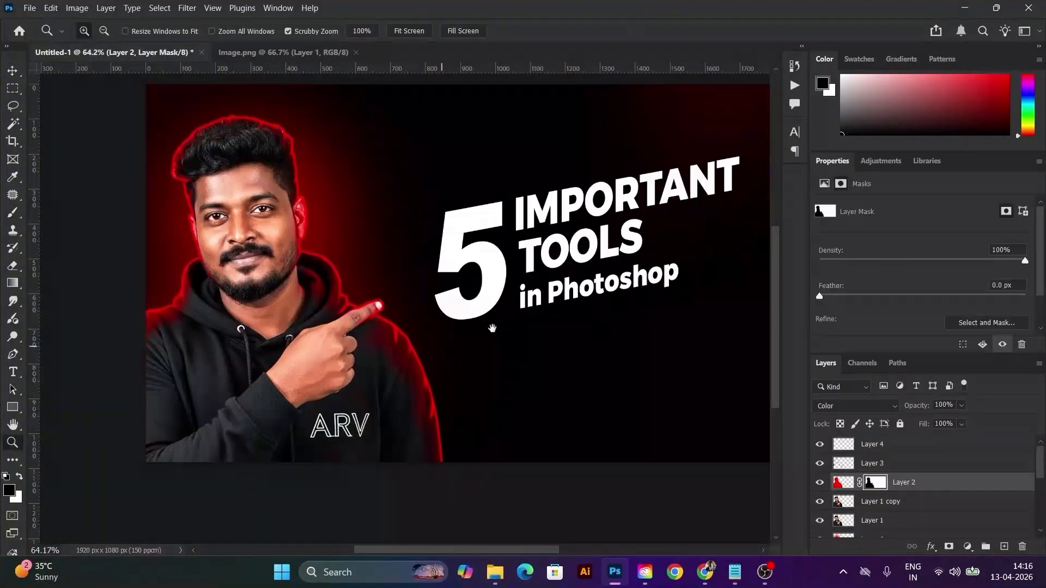
{"action": "scroll", "coordinate": [478, 334], "scroll_direction": "down", "scroll_amount": 1}
{"action": "right_click", "coordinate": [460, 301]}
{"action": "left_click", "coordinate": [472, 301]}
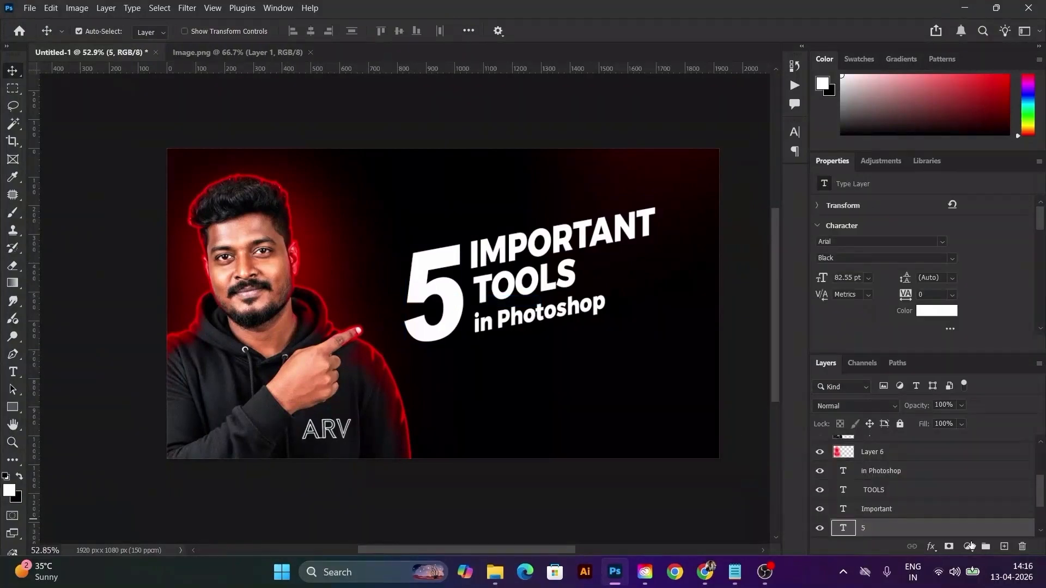
{"action": "left_click", "coordinate": [931, 546]}
{"action": "left_click", "coordinate": [958, 506]}
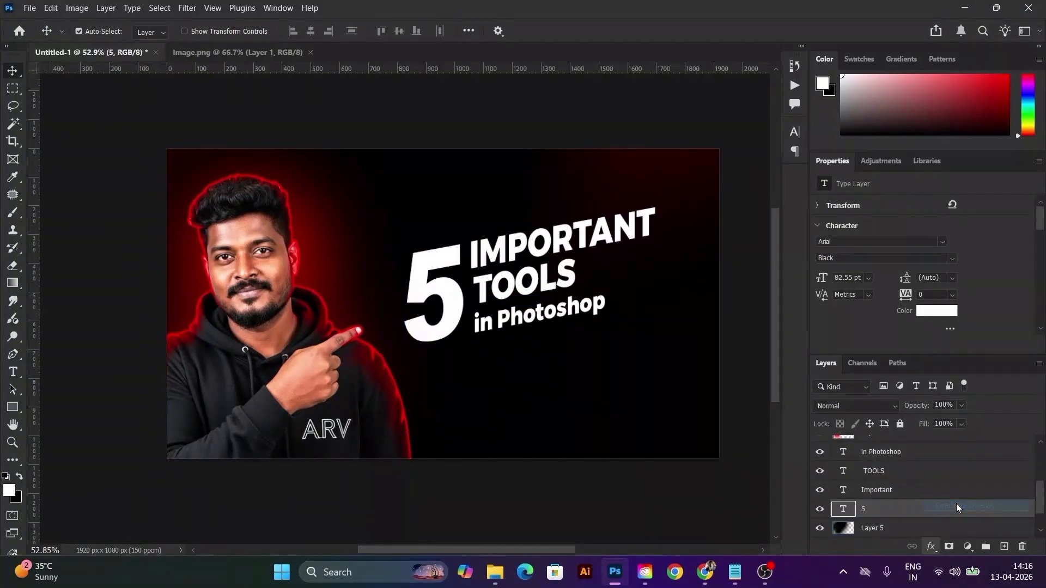
{"action": "left_click", "coordinate": [788, 279]}
{"action": "scroll", "coordinate": [713, 209], "scroll_direction": "down", "scroll_amount": 5}
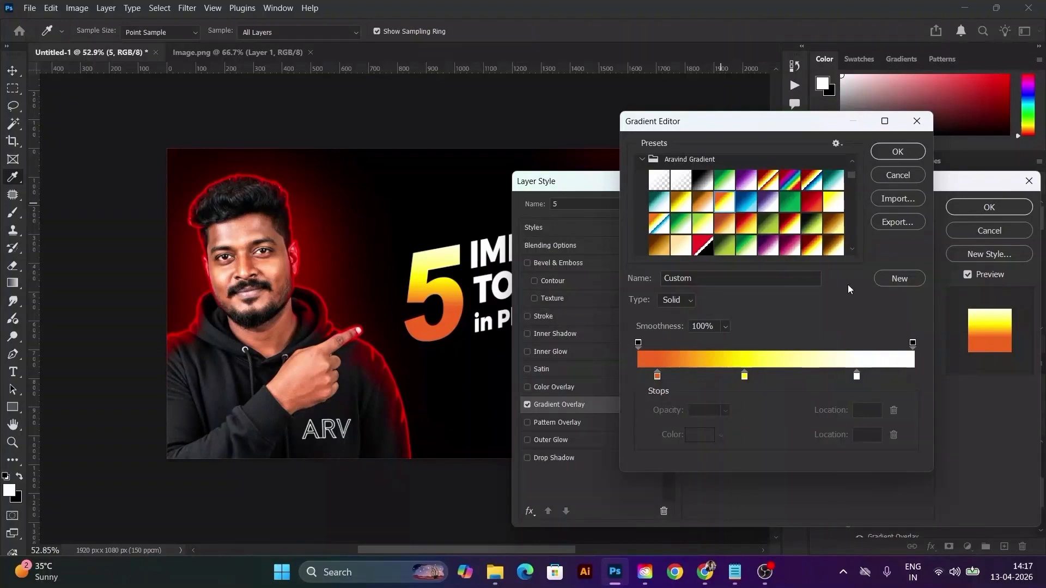
{"action": "left_click", "coordinate": [898, 152]}
{"action": "key", "text": "Return"}
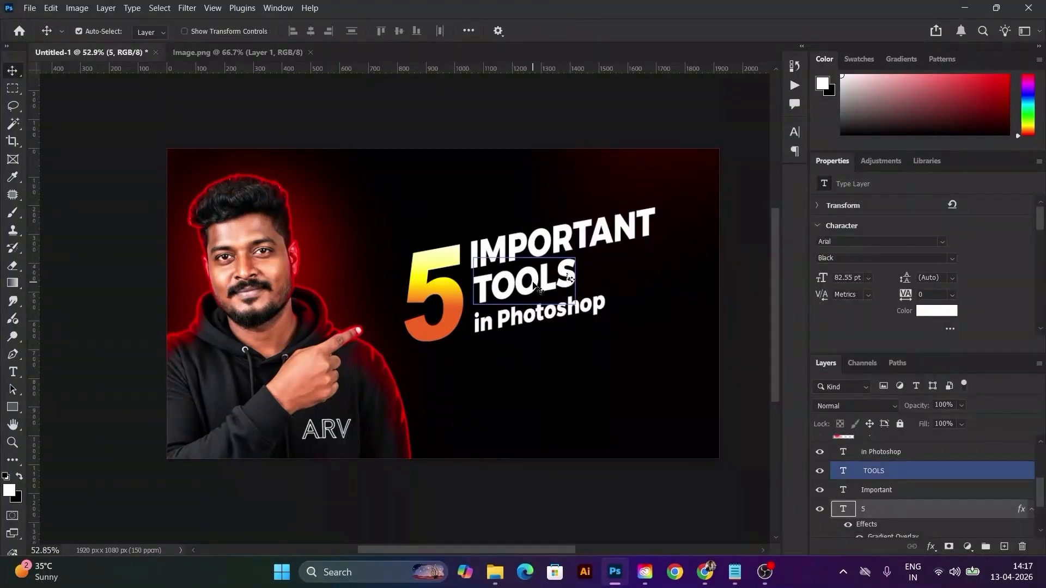
Step: Add an Outer Glow effect to the word TOOLS with the red colour ff0000
{"action": "left_click", "coordinate": [544, 284]}
{"action": "key", "text": "alt+l"}
{"action": "key", "text": "alt+l"}
{"action": "key", "text": "y"}
{"action": "key", "text": "v"}
{"action": "left_click_drag", "start_coordinate": [705, 184], "coordinate": [785, 207]}
{"action": "left_click", "coordinate": [608, 409]}
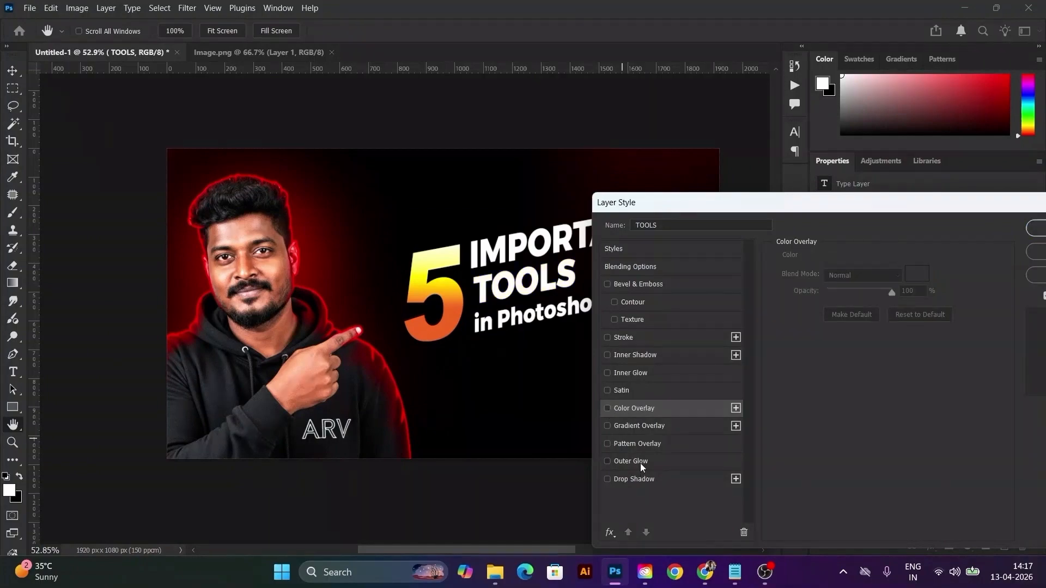
{"action": "left_click", "coordinate": [631, 461]}
{"action": "left_click", "coordinate": [808, 317]}
{"action": "left_click_drag", "start_coordinate": [847, 240], "coordinate": [904, 193]}
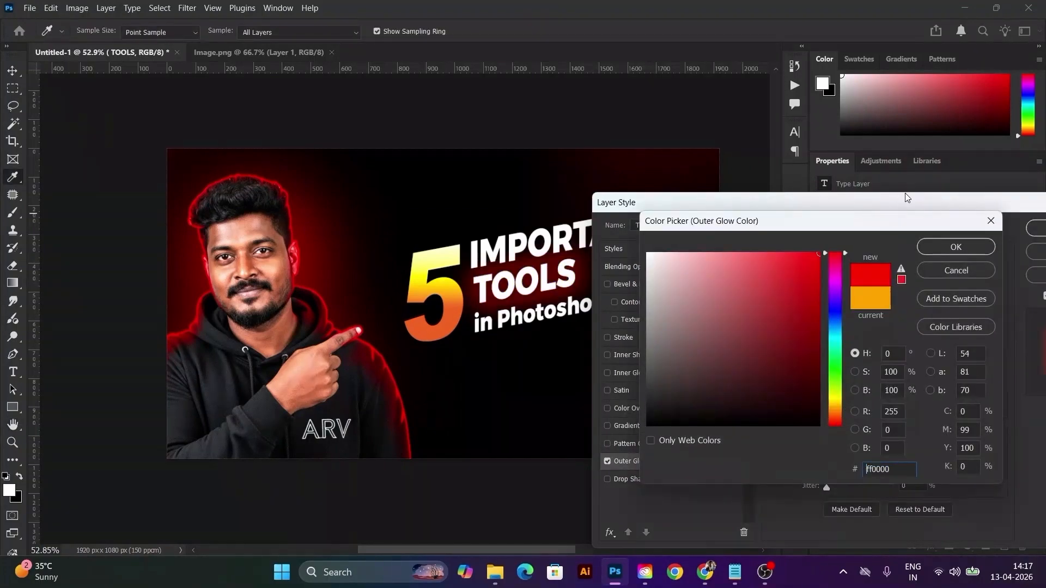
{"action": "left_click", "coordinate": [964, 249]}
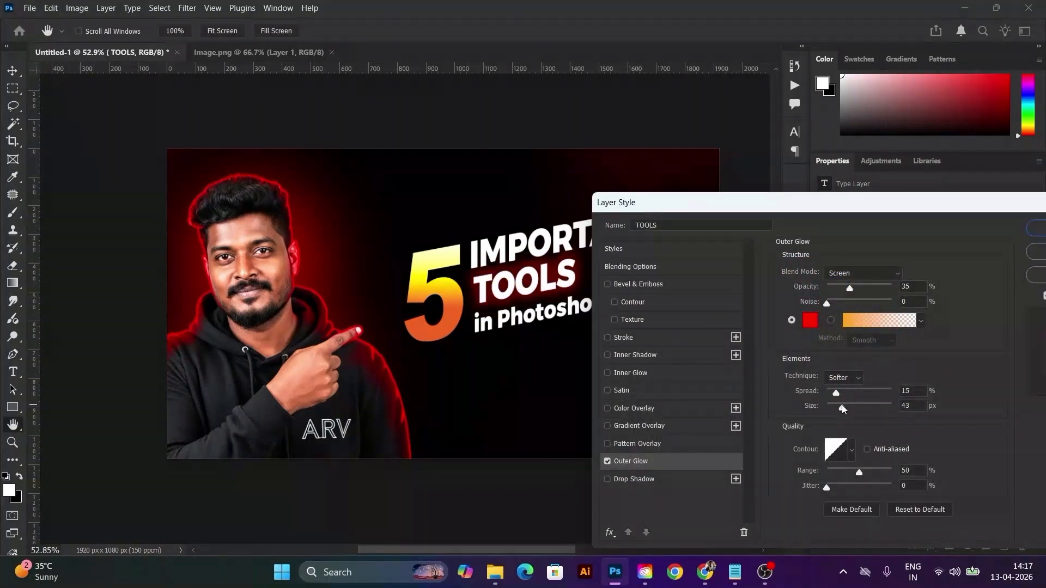
Step: Set the opacity of the Outer Glow on TOOLS to 80% and its size to 24 px
{"action": "left_click_drag", "start_coordinate": [850, 288], "coordinate": [881, 289]}
{"action": "left_click_drag", "start_coordinate": [840, 411], "coordinate": [837, 409]}
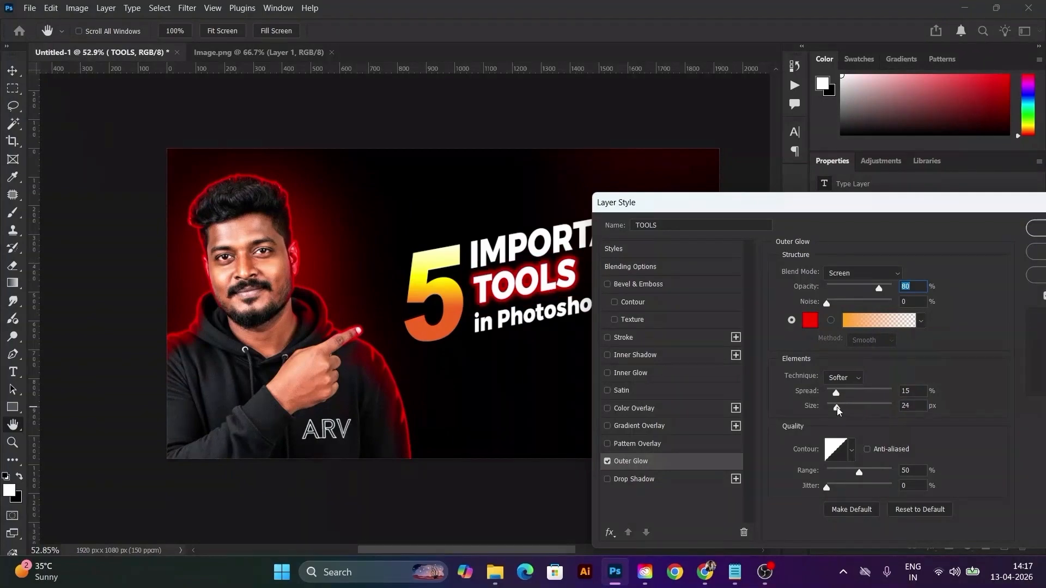
{"action": "key", "text": "Return"}
Step: Copy the layer style of the TOOLS text and paste it onto the "in Photoshop" text layer
{"action": "right_click", "coordinate": [874, 476]}
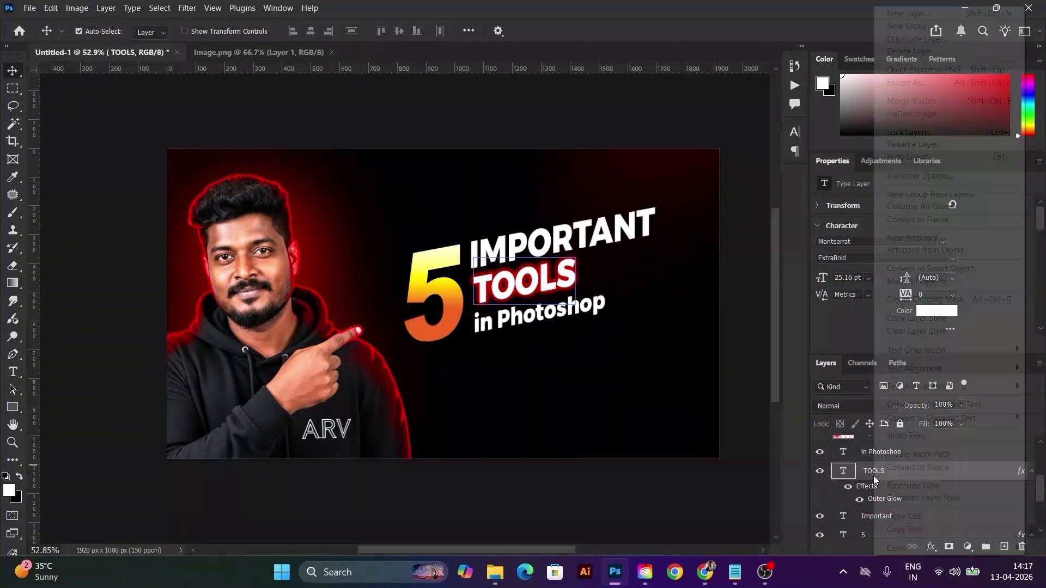
{"action": "left_click", "coordinate": [902, 319]}
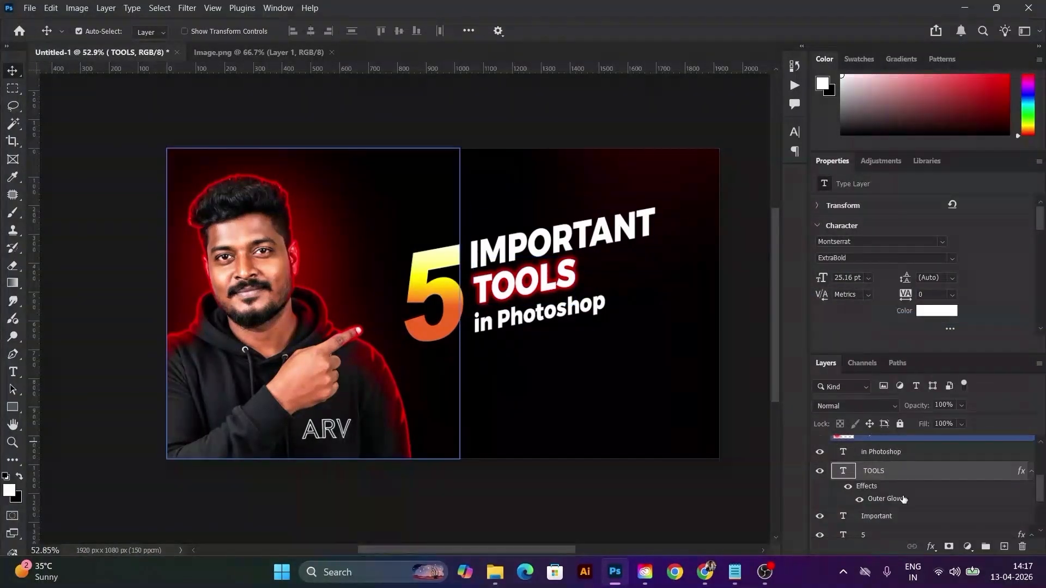
{"action": "scroll", "coordinate": [898, 499], "scroll_direction": "up", "scroll_amount": 1}
{"action": "left_click", "coordinate": [899, 507]}
{"action": "right_click", "coordinate": [900, 511]}
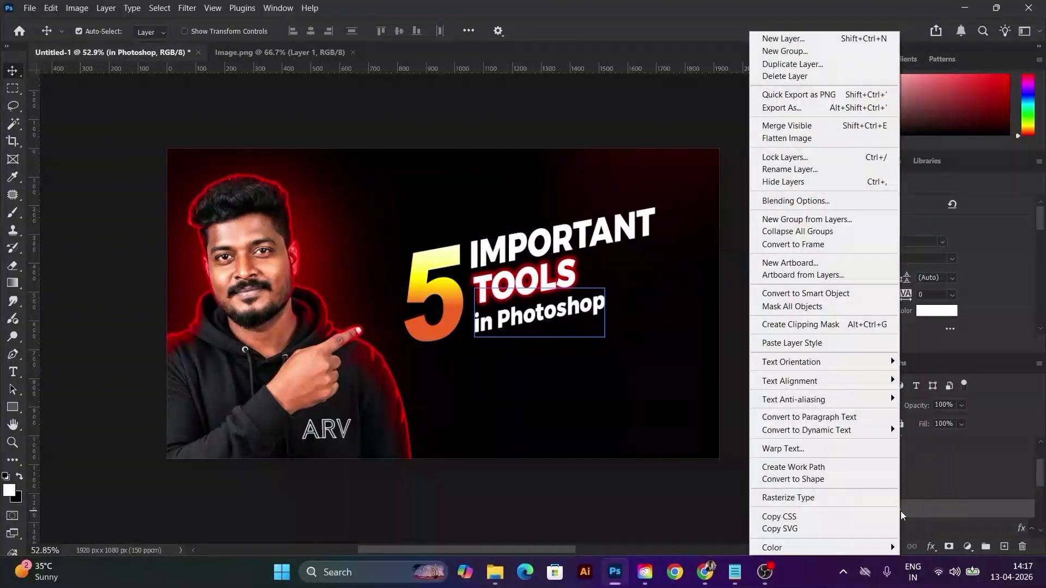
{"action": "left_click", "coordinate": [865, 346]}
Step: Paste the copied red glow layer style onto the Important text layer
{"action": "scroll", "coordinate": [947, 497], "scroll_direction": "up", "scroll_amount": 2}
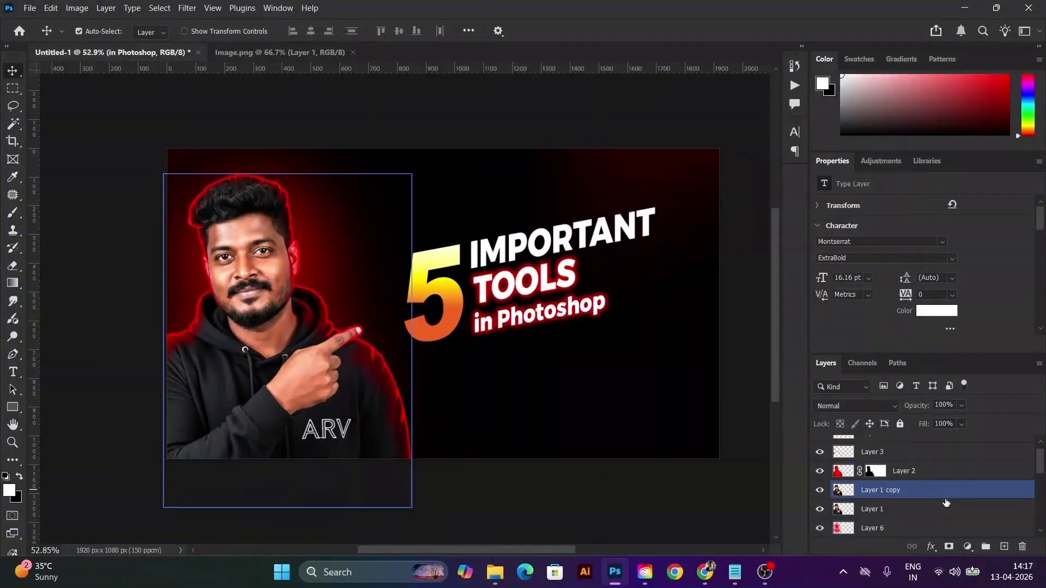
{"action": "scroll", "coordinate": [947, 502], "scroll_direction": "down", "scroll_amount": 4}
{"action": "scroll", "coordinate": [949, 504], "scroll_direction": "down", "scroll_amount": 2}
{"action": "left_click", "coordinate": [948, 501]}
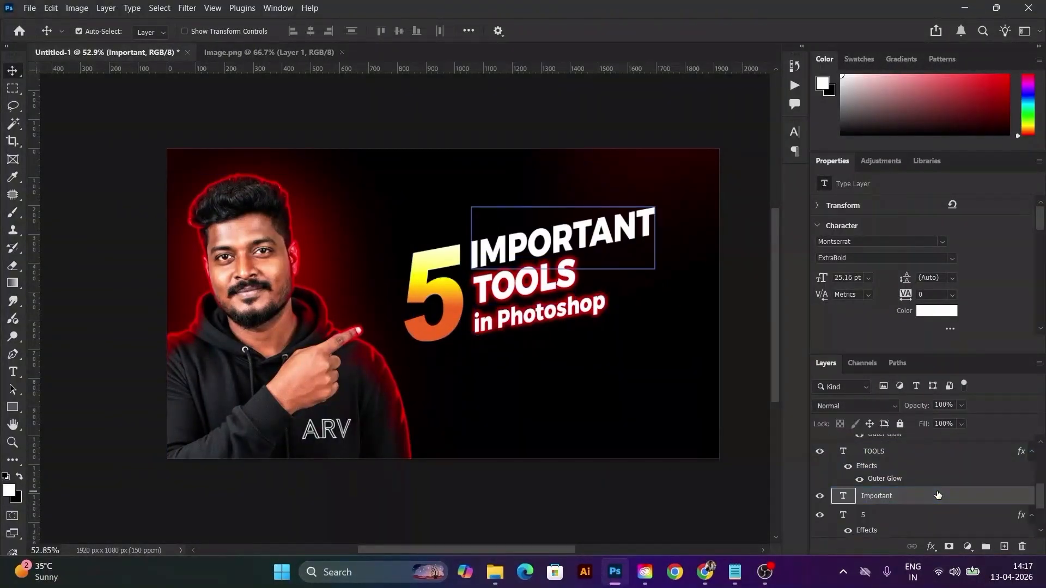
{"action": "right_click", "coordinate": [948, 502]}
{"action": "left_click", "coordinate": [903, 344]}
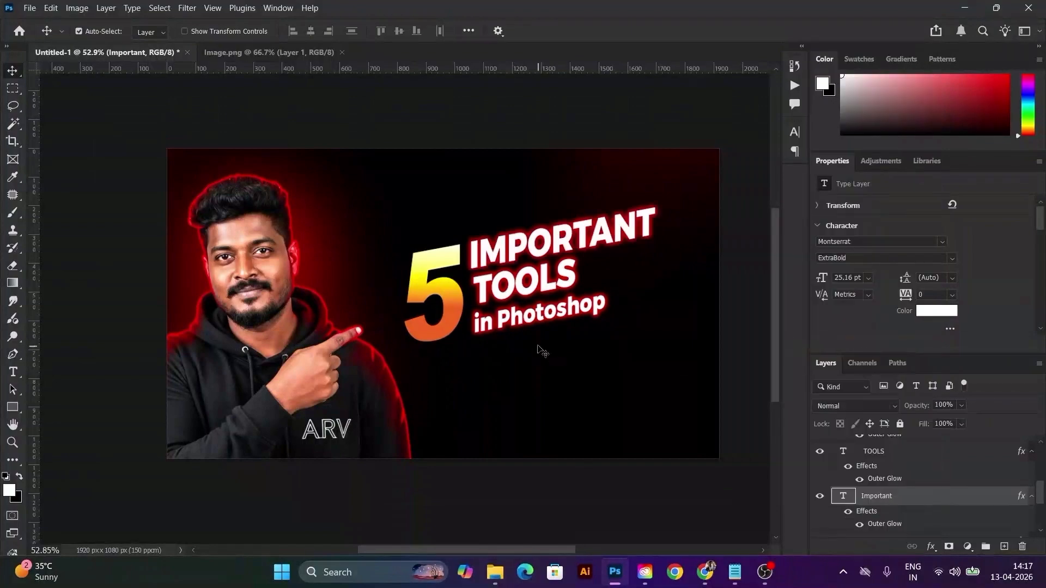
{"action": "scroll", "coordinate": [547, 289], "scroll_direction": "down", "scroll_amount": 1}
{"action": "left_click", "coordinate": [544, 275]}
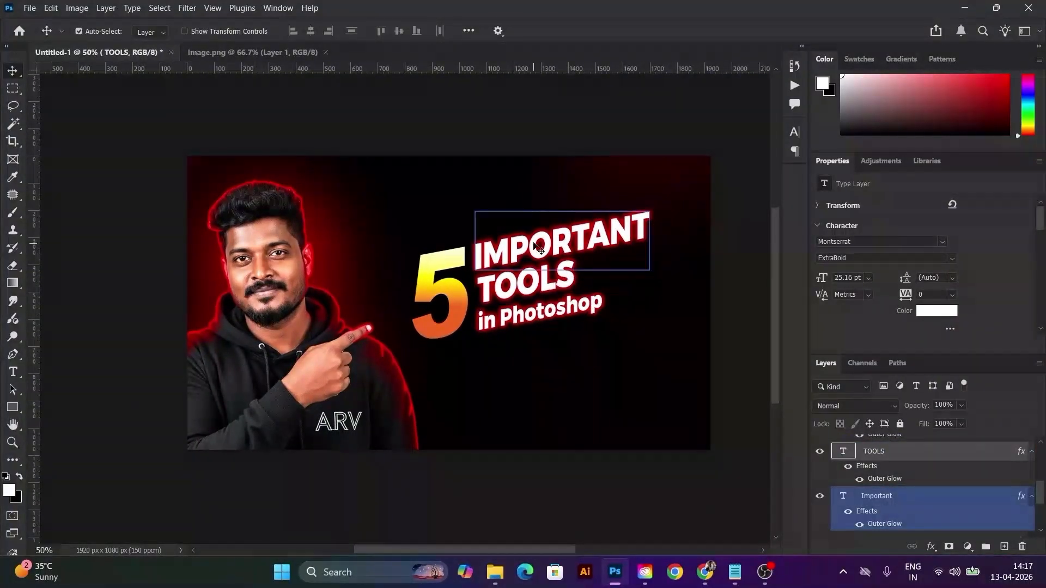
{"action": "left_click_drag", "start_coordinate": [532, 243], "coordinate": [536, 219]}
{"action": "key", "text": "ctrl+z"}
Step: Select all four headline text layers, skew them until the lines run level, and shift the headline away from the pointing finger
{"action": "right_click", "coordinate": [545, 283]}
{"action": "left_click", "coordinate": [559, 291], "text": "shift"}
{"action": "right_click", "coordinate": [554, 312]}
{"action": "left_click", "coordinate": [565, 317], "text": "shift"}
{"action": "right_click", "coordinate": [457, 312]}
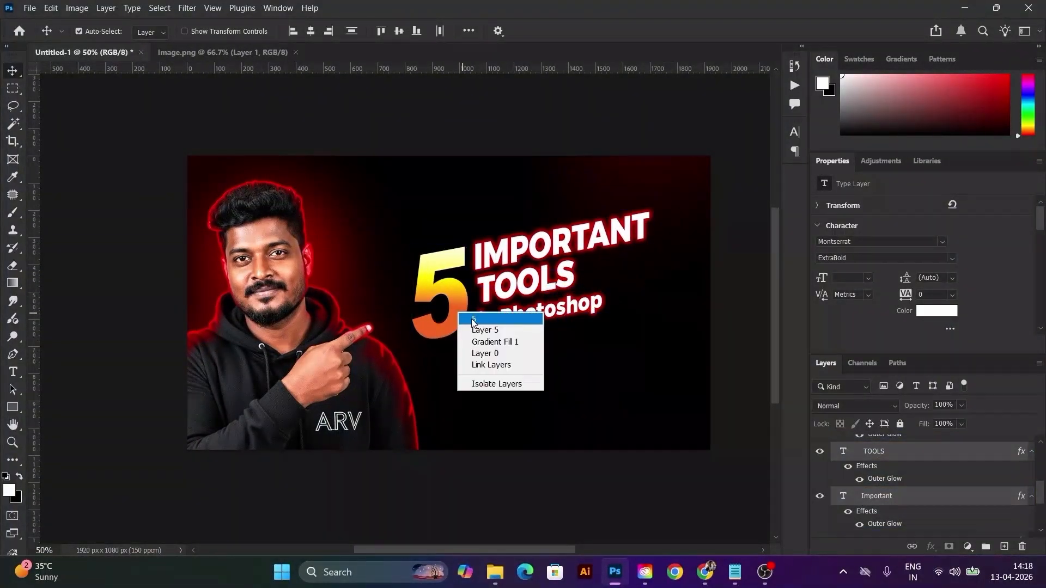
{"action": "left_click", "coordinate": [472, 318], "text": "shift"}
{"action": "key", "text": "ctrl+t"}
{"action": "left_click_drag", "start_coordinate": [650, 253], "coordinate": [641, 305]}
{"action": "key", "text": "Return"}
{"action": "left_click_drag", "start_coordinate": [547, 305], "coordinate": [577, 307]}
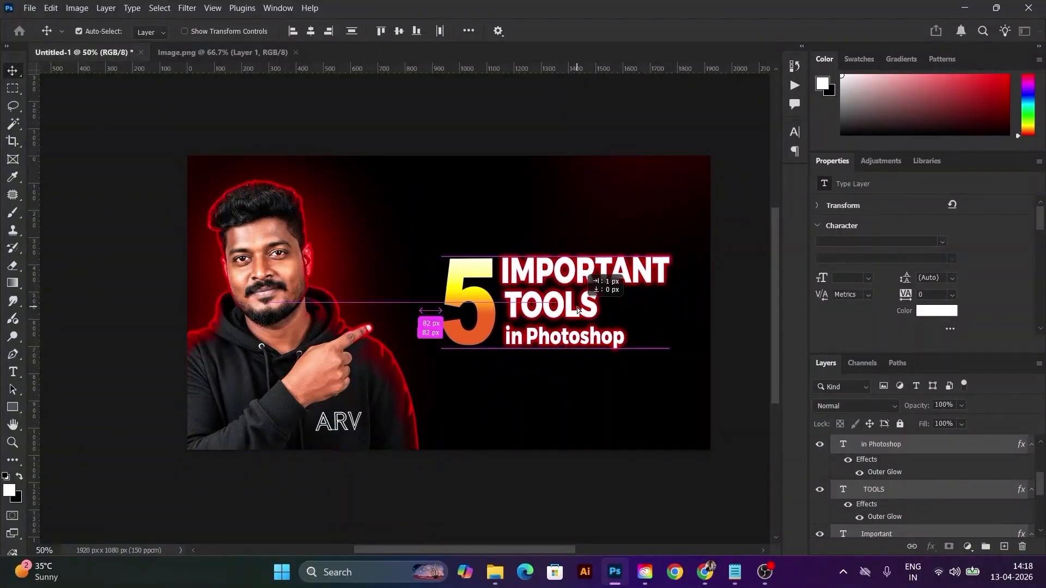
Step: Place the Particles image directly above the gradient fill, scale it to about 1745 x 971 px over the lower-right canvas, and blend it with Hard Light
{"action": "left_click", "coordinate": [661, 176]}
{"action": "left_click", "coordinate": [495, 572]}
{"action": "left_click", "coordinate": [490, 252]}
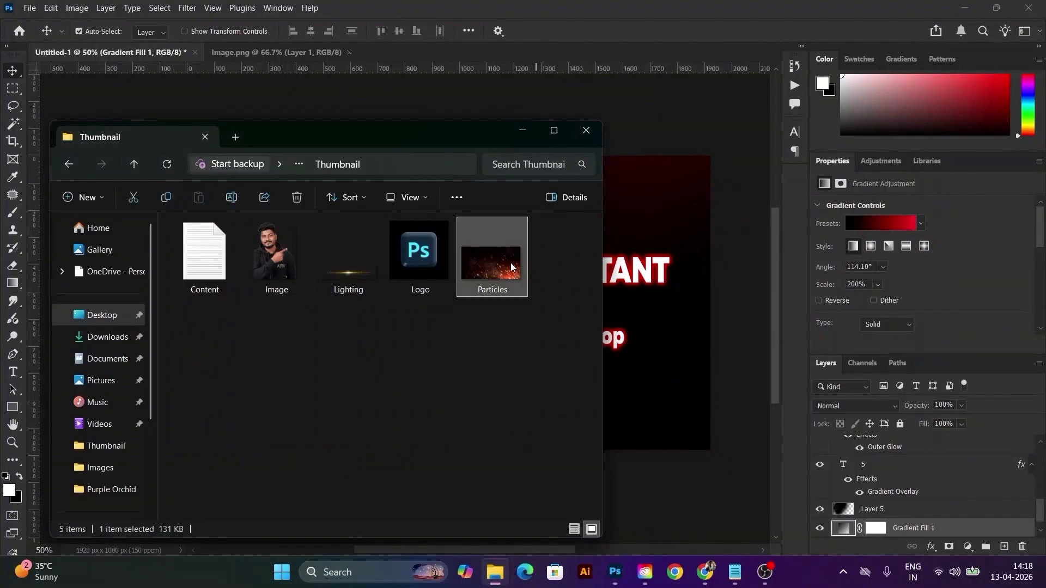
{"action": "left_click_drag", "start_coordinate": [490, 252], "coordinate": [719, 114]}
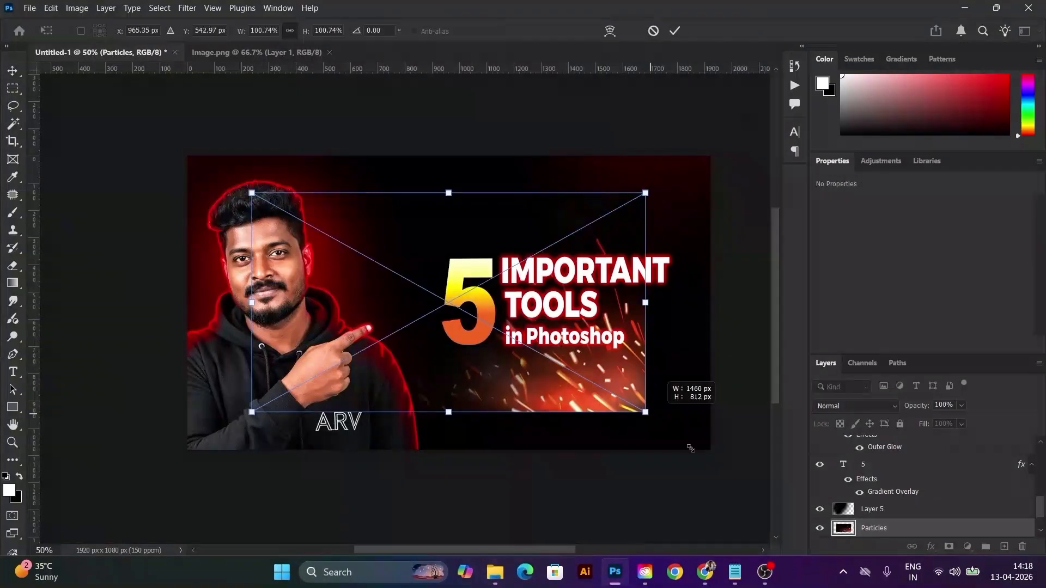
{"action": "left_click_drag", "start_coordinate": [691, 448], "coordinate": [726, 460]}
{"action": "key", "text": "Return"}
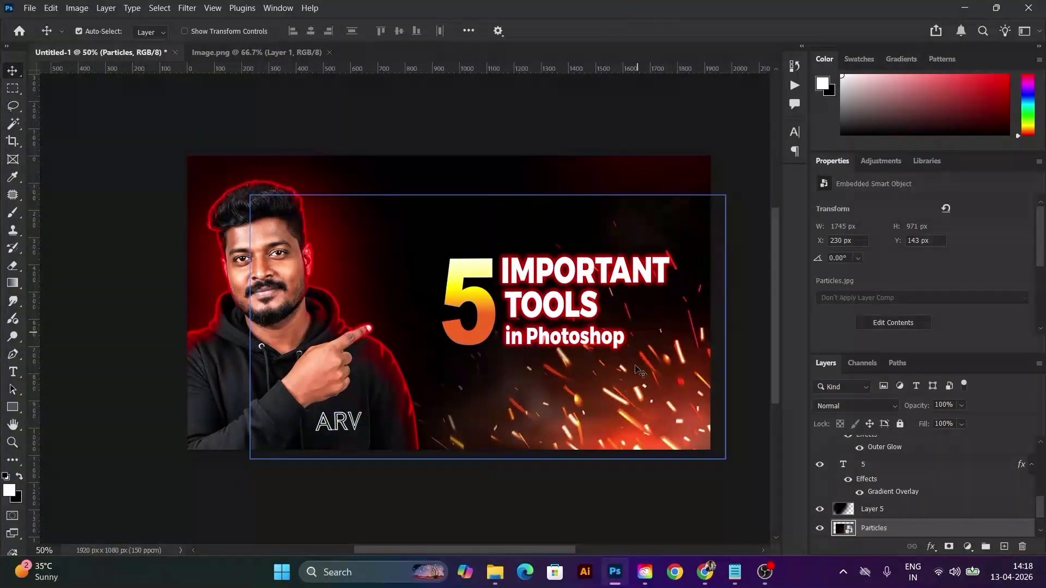
{"action": "left_click_drag", "start_coordinate": [662, 388], "coordinate": [661, 380]}
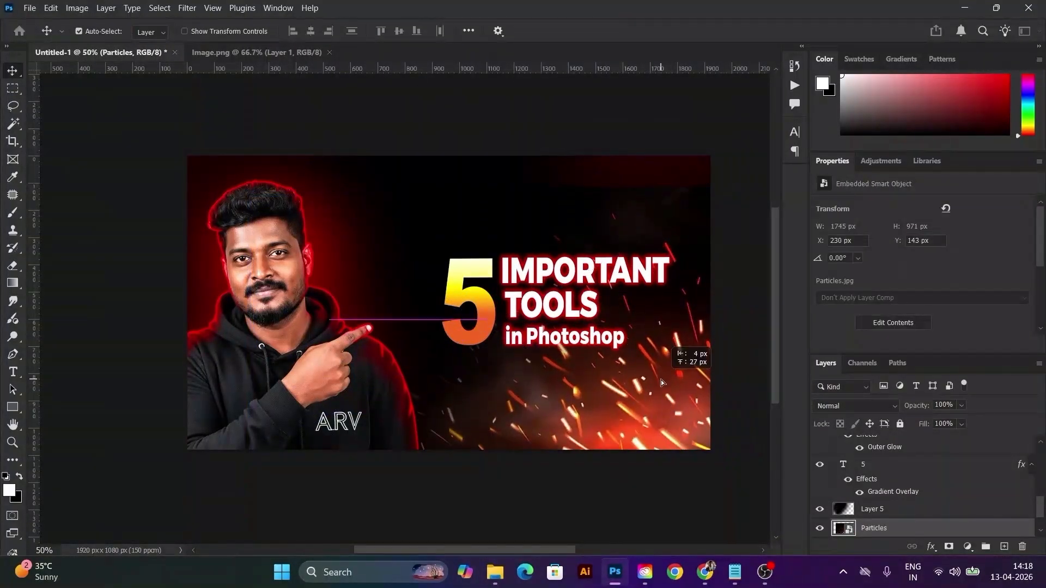
{"action": "left_click", "coordinate": [861, 406]}
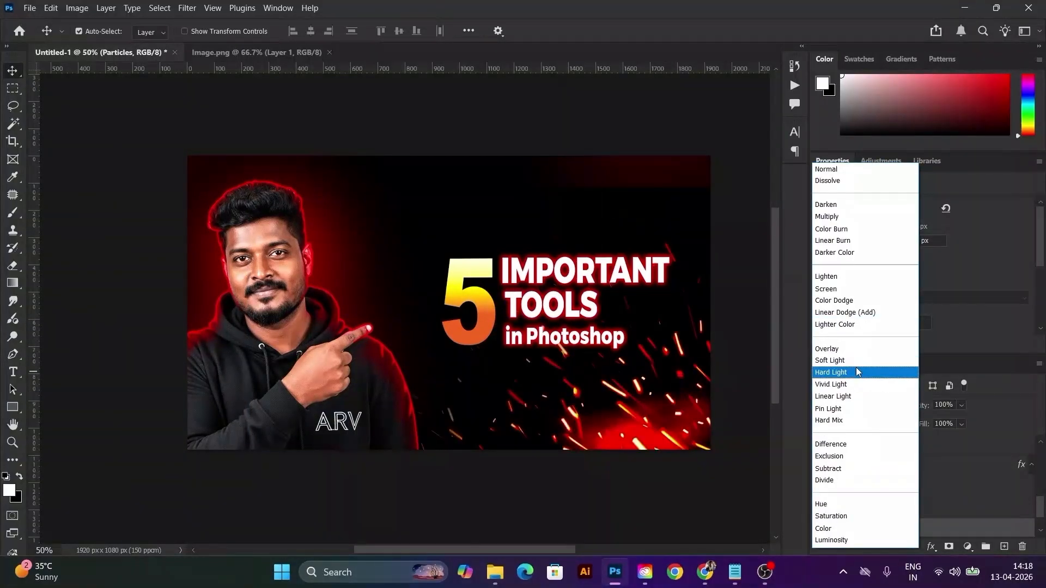
{"action": "left_click", "coordinate": [856, 370]}
Step: Add a layer mask to the Particles layer and paint its upper edge black with a large soft brush
{"action": "key", "text": "b"}
{"action": "left_click", "coordinate": [948, 547]}
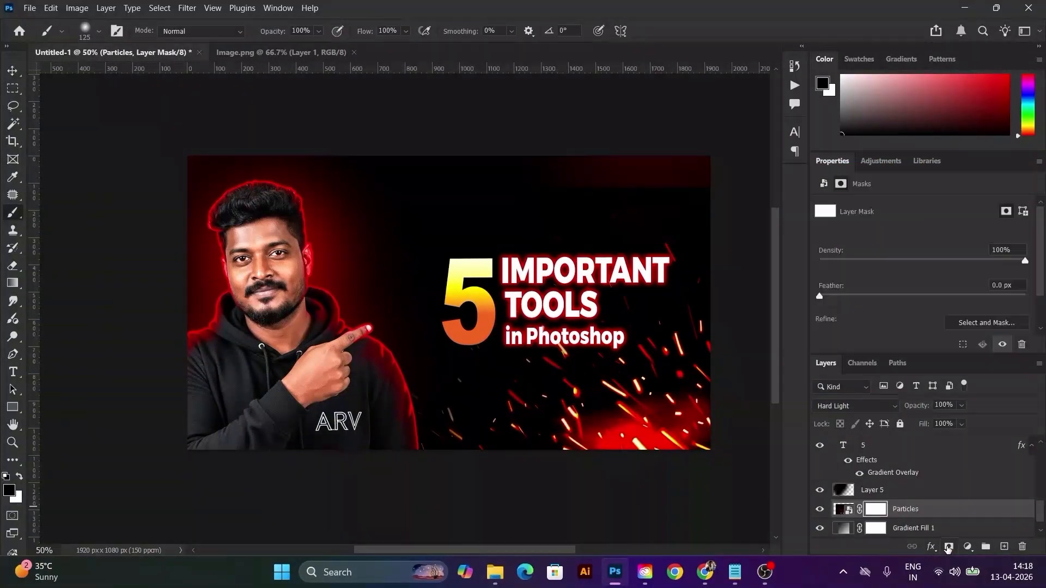
{"action": "key", "text": "]"}
{"action": "key", "text": "]"}
{"action": "key", "text": "]"}
{"action": "key", "text": "]"}
{"action": "key", "text": "]"}
{"action": "key", "text": "]"}
{"action": "key", "text": "]"}
{"action": "key", "text": "]"}
{"action": "key", "text": "]"}
{"action": "key", "text": "]"}
{"action": "mouse_move", "coordinate": [614, 168]}
{"action": "left_mouse_down"}
{"action": "mouse_move", "coordinate": [344, 149]}
{"action": "mouse_move", "coordinate": [384, 136]}
{"action": "left_mouse_up"}
{"action": "key", "text": "z"}
{"action": "left_click", "coordinate": [578, 200], "text": "alt"}
{"action": "left_click", "coordinate": [578, 201]}
{"action": "left_click_drag", "start_coordinate": [580, 233], "coordinate": [569, 227]}
{"action": "key", "text": "v"}
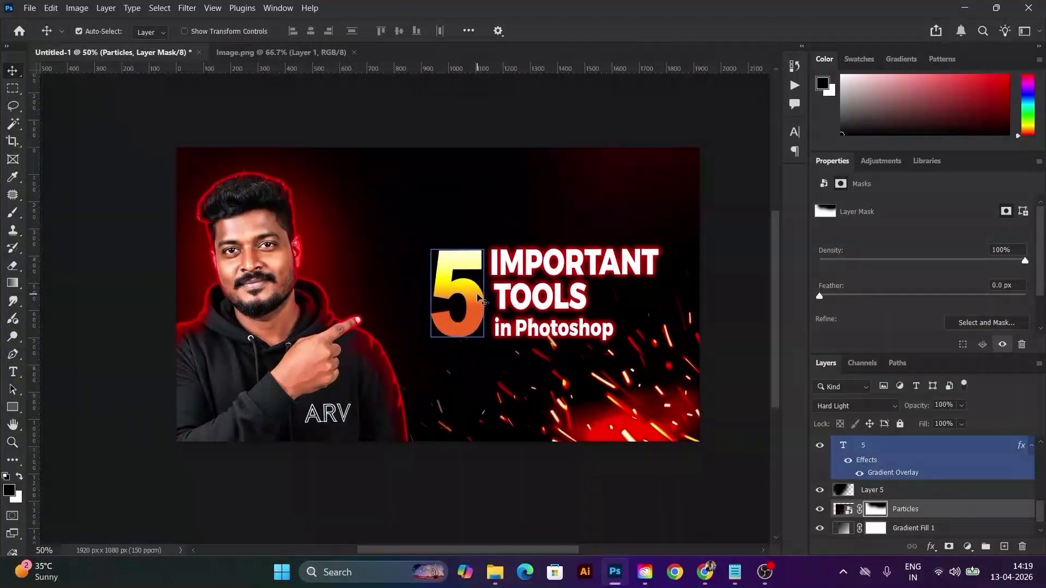
{"action": "left_click", "coordinate": [475, 297], "text": "ctrl"}
{"action": "key", "text": "shift+Left"}
{"action": "key", "text": "shift+Left"}
{"action": "key", "text": "shift+Left"}
{"action": "key", "text": "shift+Left"}
{"action": "left_click_drag", "start_coordinate": [510, 283], "coordinate": [521, 284]}
Step: Select the 5, Important, TOOLS and "in Photoshop" layers and stretch the headline horizontally toward the man
{"action": "right_click", "coordinate": [508, 266]}
{"action": "left_click", "coordinate": [517, 272], "text": "shift"}
{"action": "right_click", "coordinate": [515, 300]}
{"action": "left_click", "coordinate": [525, 309], "text": "shift"}
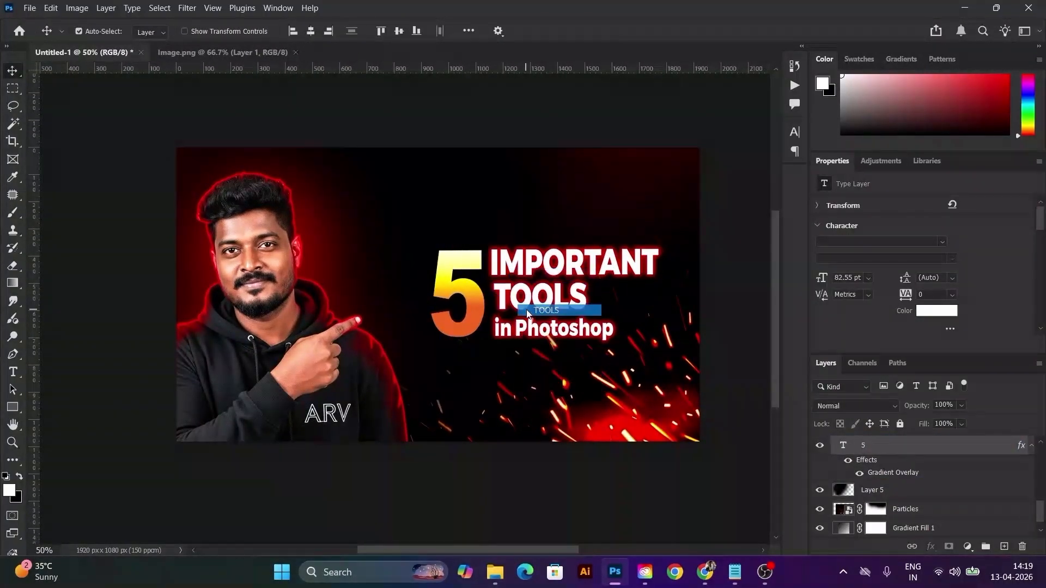
{"action": "right_click", "coordinate": [508, 328]}
{"action": "left_click", "coordinate": [518, 334], "text": "shift"}
{"action": "key", "text": "ctrl+t"}
{"action": "left_click_drag", "start_coordinate": [431, 293], "coordinate": [399, 293]}
{"action": "key", "text": "Return"}
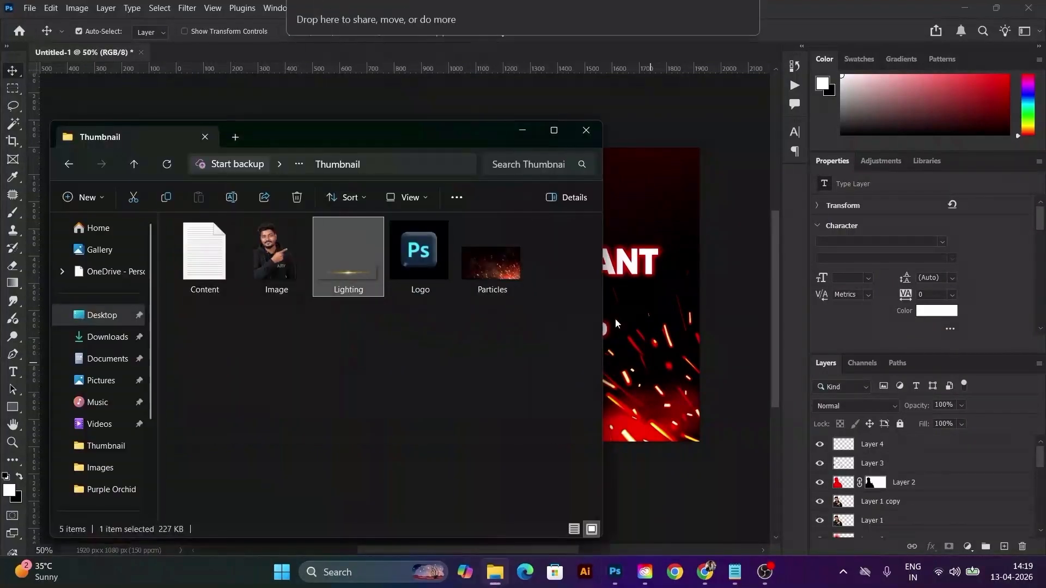
Step: Place the Lighting image at about 920 x 265 px along the base of the 5 and put a copy beneath the word IMPORTANT
{"action": "left_click_drag", "start_coordinate": [615, 319], "coordinate": [556, 275]}
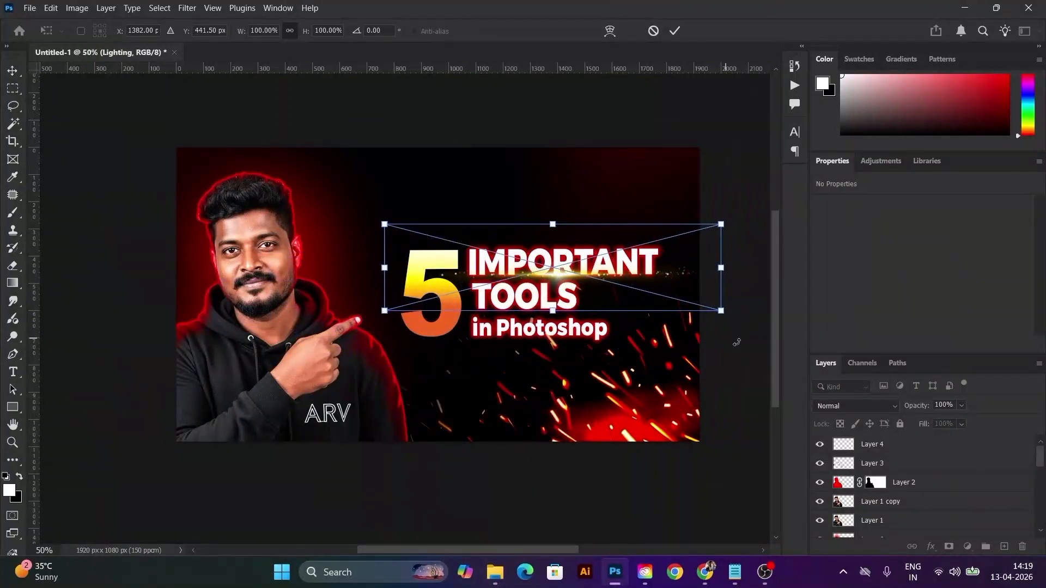
{"action": "key", "text": "Return"}
{"action": "key", "text": "ctrl+t"}
{"action": "left_click_drag", "start_coordinate": [723, 266], "coordinate": [673, 271]}
{"action": "key", "text": "Return"}
{"action": "left_click_drag", "start_coordinate": [522, 280], "coordinate": [623, 278]}
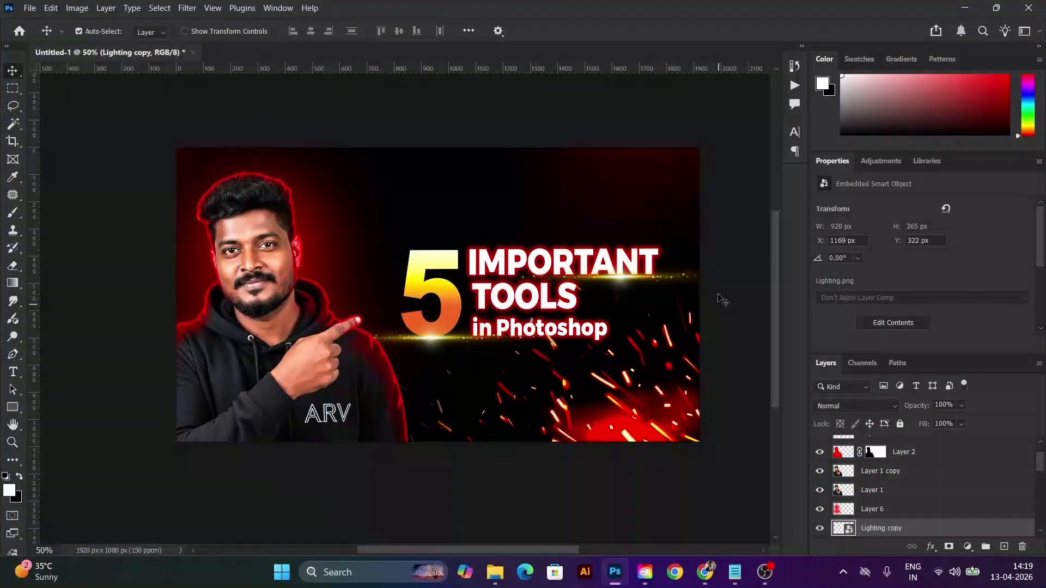
{"action": "left_click", "coordinate": [755, 289]}
Step: Bring the Logo image from the Thumbnail folder into the thumbnail document as the top layer and convert it to a smart object
{"action": "key", "text": "alt+Tab"}
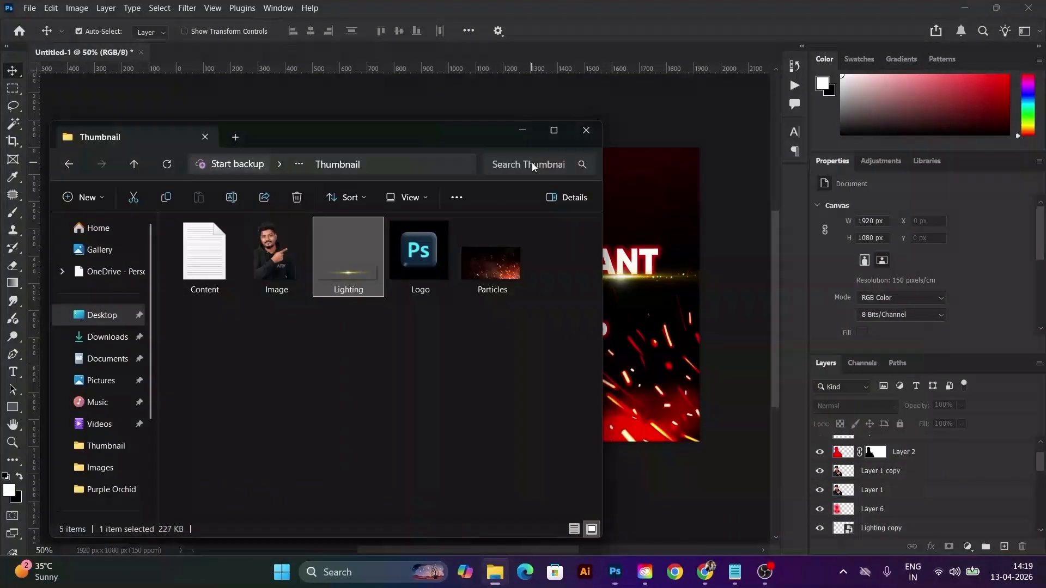
{"action": "left_click_drag", "start_coordinate": [420, 299], "coordinate": [452, 233]}
{"action": "right_click", "coordinate": [876, 451]}
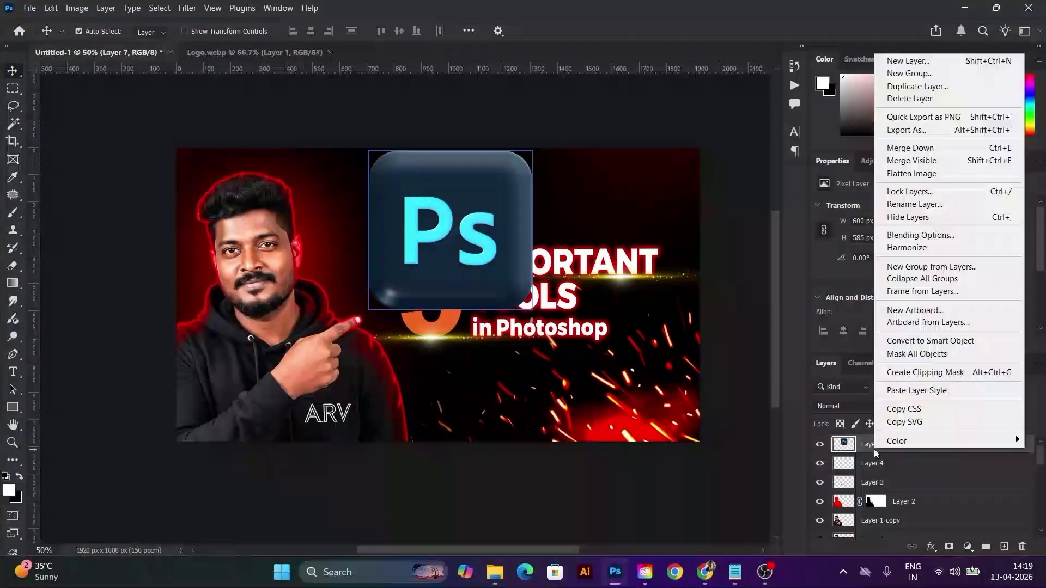
{"action": "left_click", "coordinate": [930, 340]}
Step: Scale the Ps logo to about 312 x 309 px, rotate it about 22° counterclockwise, and position it between the man's head and the 5
{"action": "key", "text": "ctrl+t"}
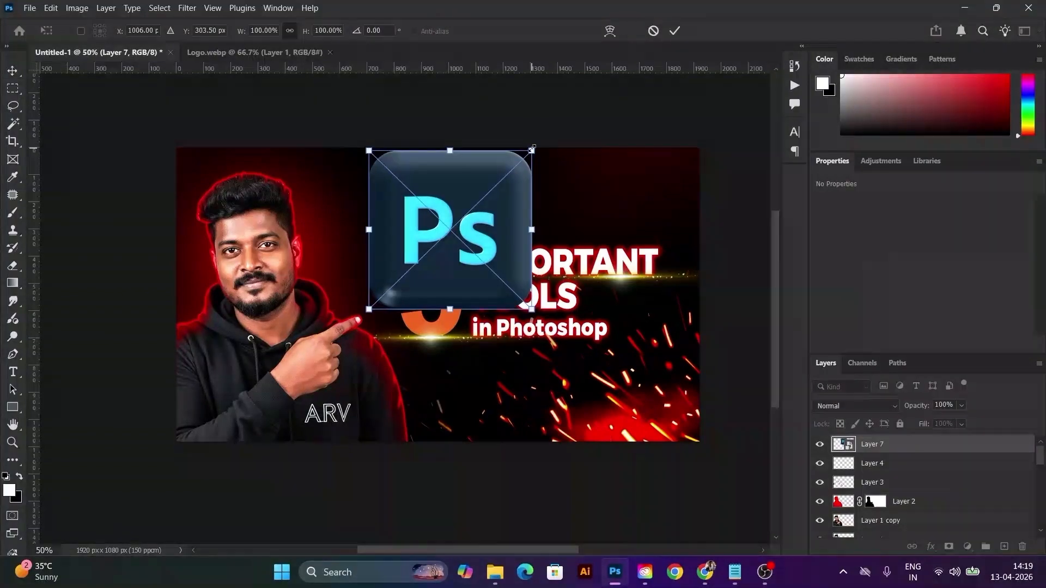
{"action": "left_click_drag", "start_coordinate": [532, 151], "coordinate": [455, 225]}
{"action": "left_click_drag", "start_coordinate": [471, 223], "coordinate": [447, 203]}
{"action": "left_click_drag", "start_coordinate": [415, 235], "coordinate": [399, 170]}
Step: Duplicate the Ps logo into the lower-right corner of the canvas, scale the copy to about 213 x 210 px and rotate it to about 17°
{"action": "left_click_drag", "start_coordinate": [398, 211], "coordinate": [682, 415]}
{"action": "key", "text": "Return"}
{"action": "key", "text": "ctrl+t"}
{"action": "left_click_drag", "start_coordinate": [690, 370], "coordinate": [662, 385]}
{"action": "left_click_drag", "start_coordinate": [692, 354], "coordinate": [719, 392]}
{"action": "key", "text": "Return"}
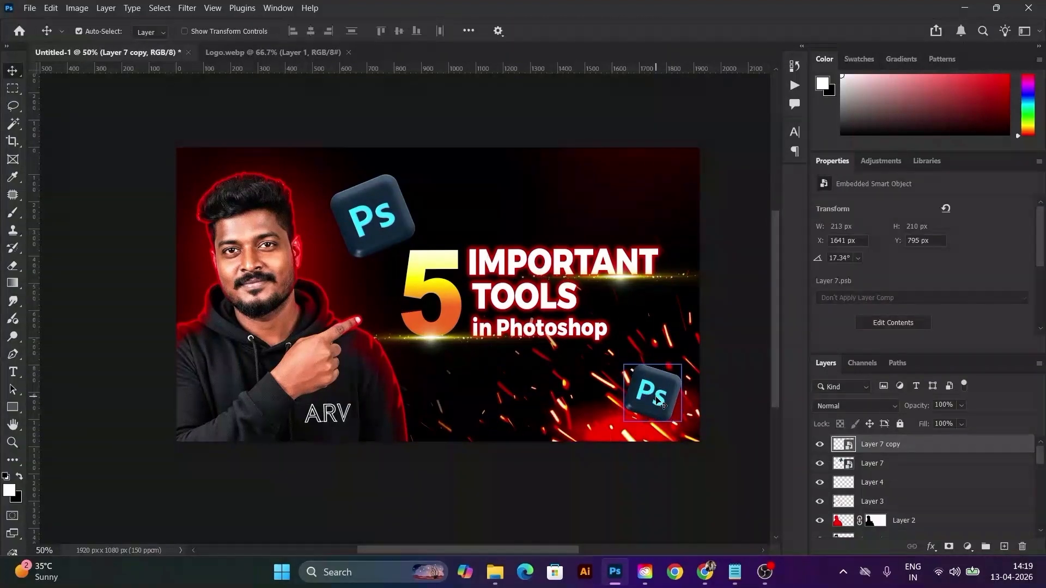
Step: Apply a Gaussian Blur with a radius of 8.8 pixels to the small Ps logo copy
{"action": "left_click", "coordinate": [187, 8]}
{"action": "mouse_move", "coordinate": [218, 183]}
{"action": "left_click", "coordinate": [384, 233]}
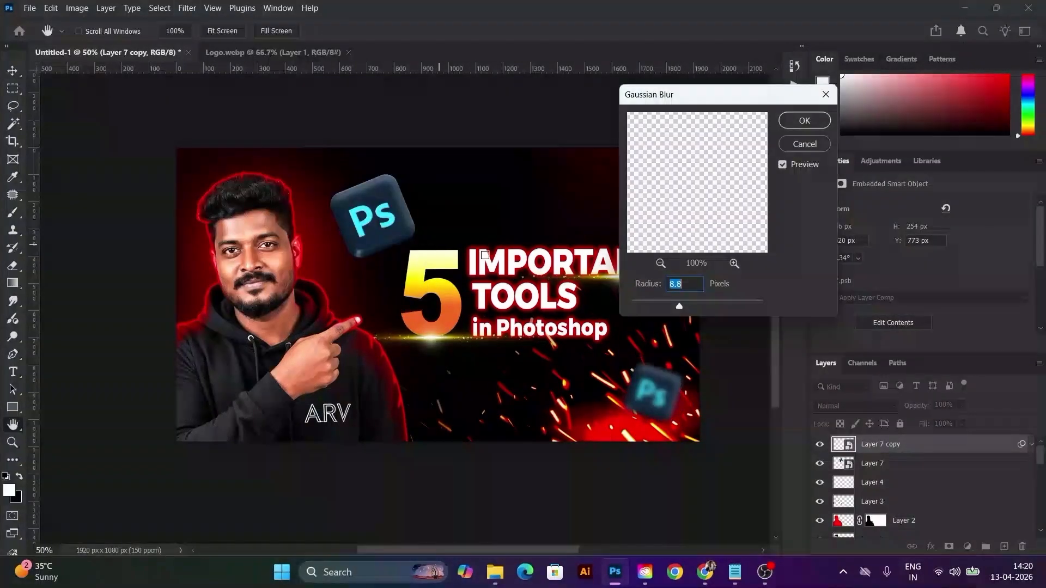
{"action": "left_click", "coordinate": [804, 120]}
Step: Copy the blurred logo to the canvas's upper-right corner, set it to 50% opacity, and put another copy of it below the 5
{"action": "left_click_drag", "start_coordinate": [661, 387], "coordinate": [572, 131], "text": "alt"}
{"action": "key", "text": "ctrl+t"}
{"action": "key", "text": "Return"}
{"action": "left_click_drag", "start_coordinate": [569, 181], "coordinate": [681, 179]}
{"action": "key", "text": "Return"}
{"action": "key", "text": "5"}
{"action": "left_click_drag", "start_coordinate": [684, 175], "coordinate": [450, 402], "text": "alt"}
Step: Select the large Ps logo layer and shift the logo slightly upward to about X 564, Y 61 px
{"action": "right_click", "coordinate": [396, 220]}
{"action": "left_click", "coordinate": [404, 227]}
{"action": "left_click_drag", "start_coordinate": [389, 228], "coordinate": [398, 218]}
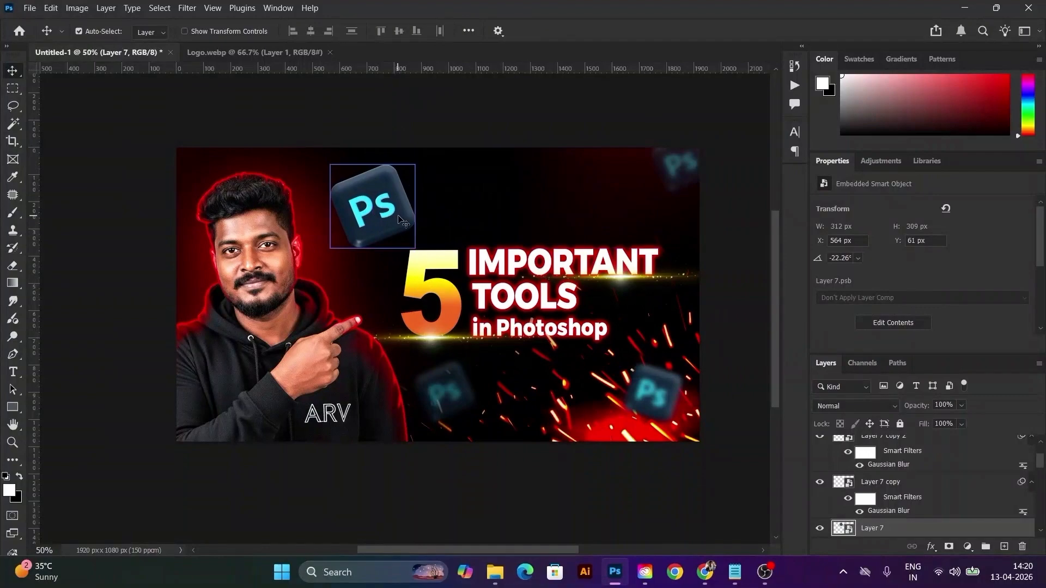
Step: Add a new layer above the large Ps logo, load the logo's outline as a selection, and paint its lower-left edges red with a soft 300 px brush
{"action": "scroll", "coordinate": [942, 508], "scroll_direction": "down", "scroll_amount": 2}
{"action": "left_click", "coordinate": [1005, 547]}
{"action": "left_click", "coordinate": [843, 501], "text": "ctrl"}
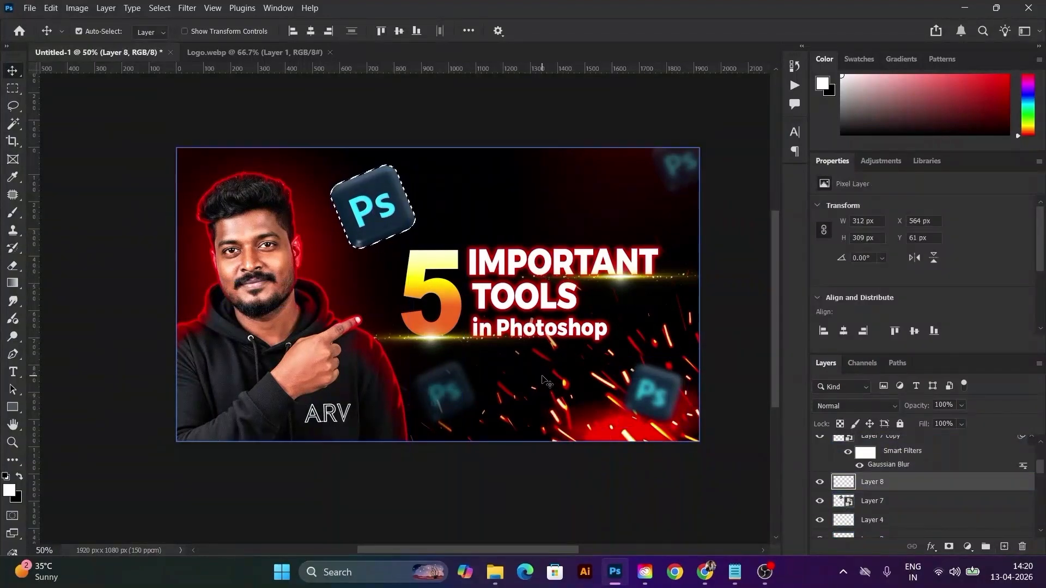
{"action": "key", "text": "b"}
{"action": "left_click", "coordinate": [8, 492]}
{"action": "left_click_drag", "start_coordinate": [796, 266], "coordinate": [817, 259]}
{"action": "left_click", "coordinate": [955, 247]}
{"action": "key", "text": "bracketleft"}
{"action": "key", "text": "bracketleft"}
{"action": "key", "text": "bracketleft"}
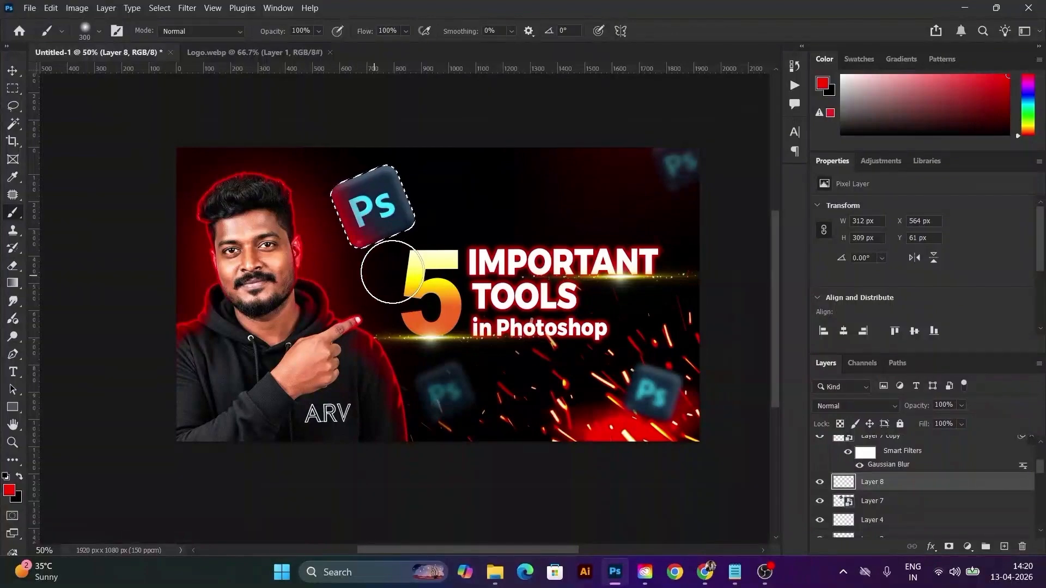
Step: Clear the selection and set the blend mode of the red paint layer over the large Ps logo to Color
{"action": "key", "text": "z"}
{"action": "left_click", "coordinate": [250, 162]}
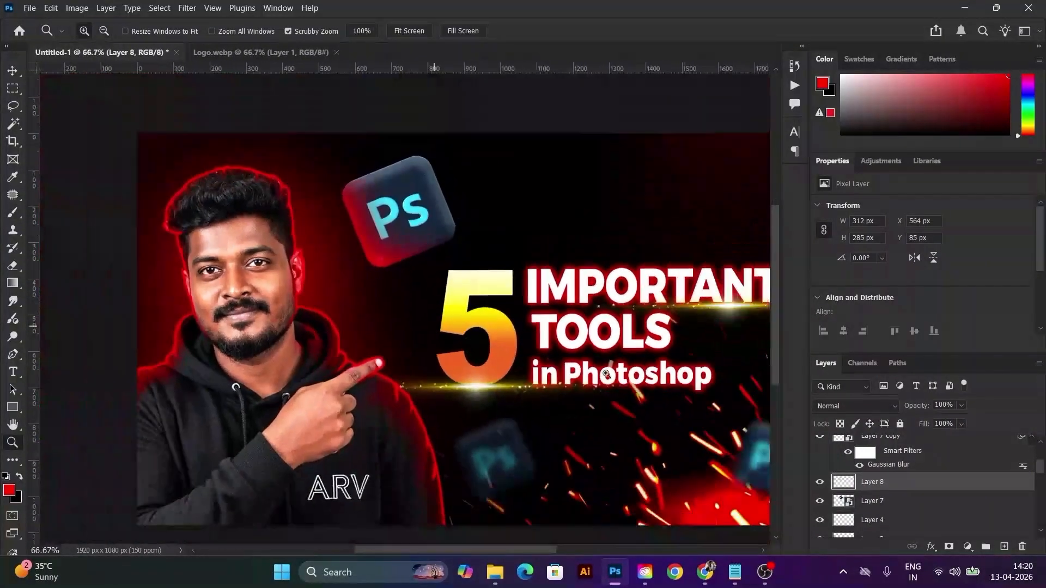
{"action": "left_click", "coordinate": [855, 406]}
{"action": "left_click", "coordinate": [823, 528]}
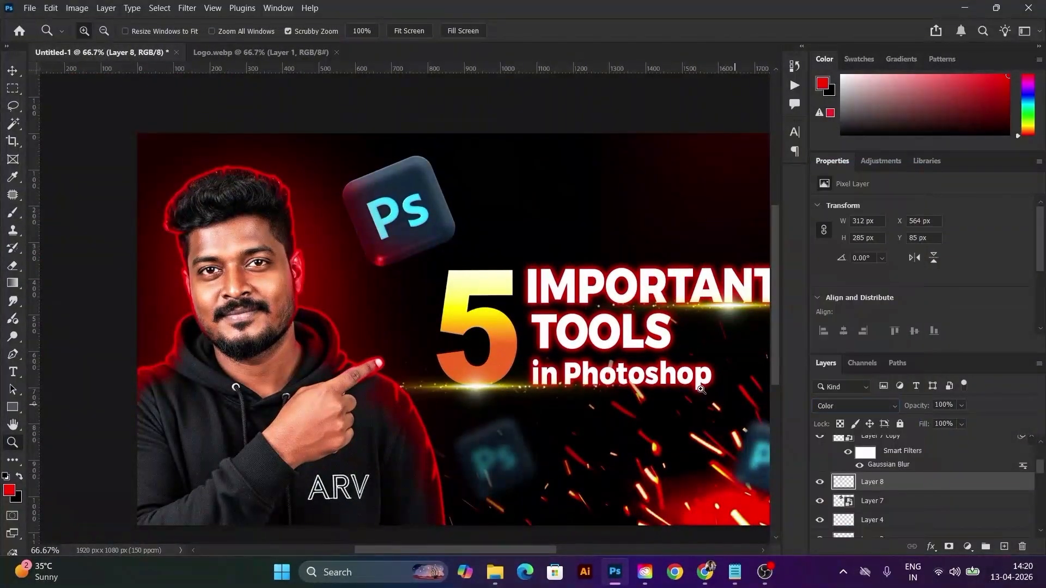
{"action": "left_click", "coordinate": [467, 320], "text": "alt"}
{"action": "left_click", "coordinate": [467, 320], "text": "alt"}
{"action": "left_click", "coordinate": [467, 320]}
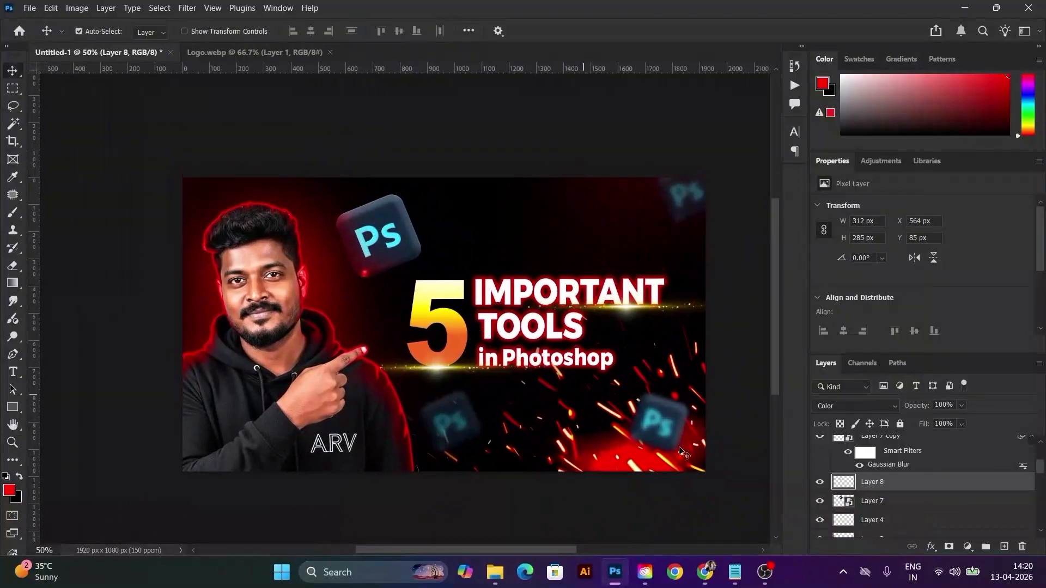